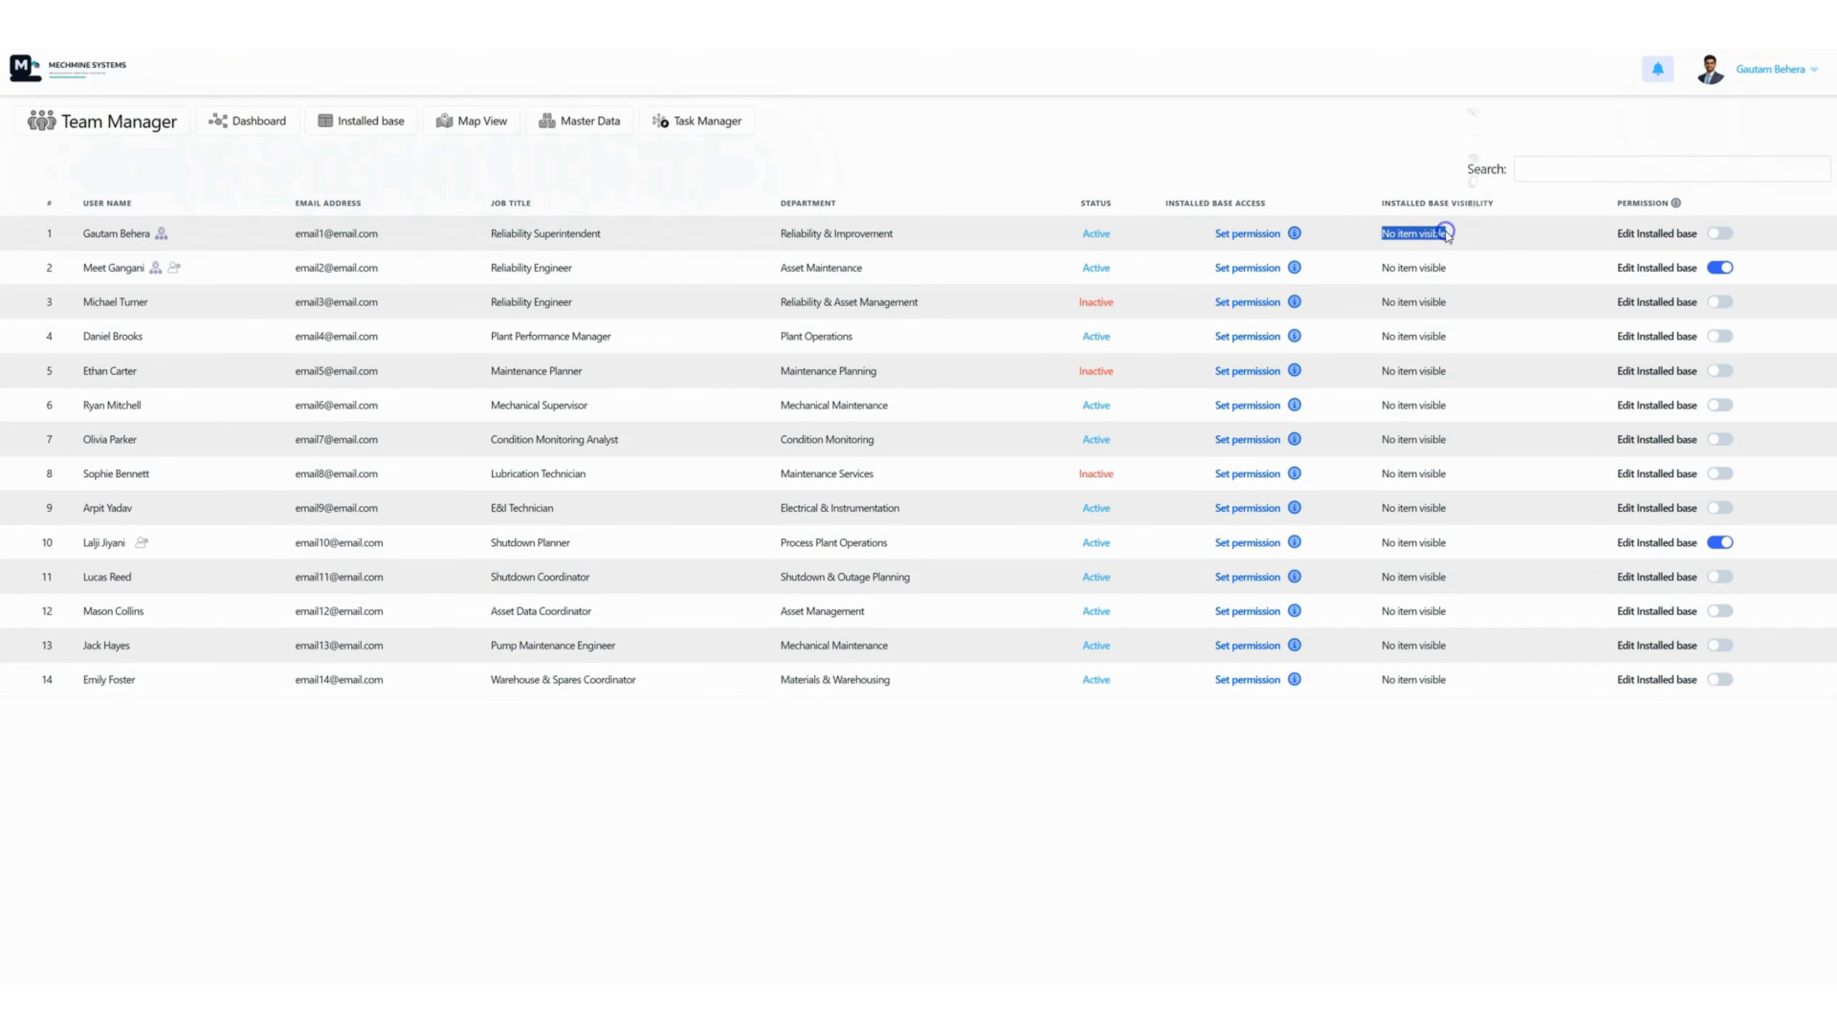
- Give the Reliability Superintendent in the first row access to all installed base rows, save it, and reload the Installed base list
click(1247, 233)
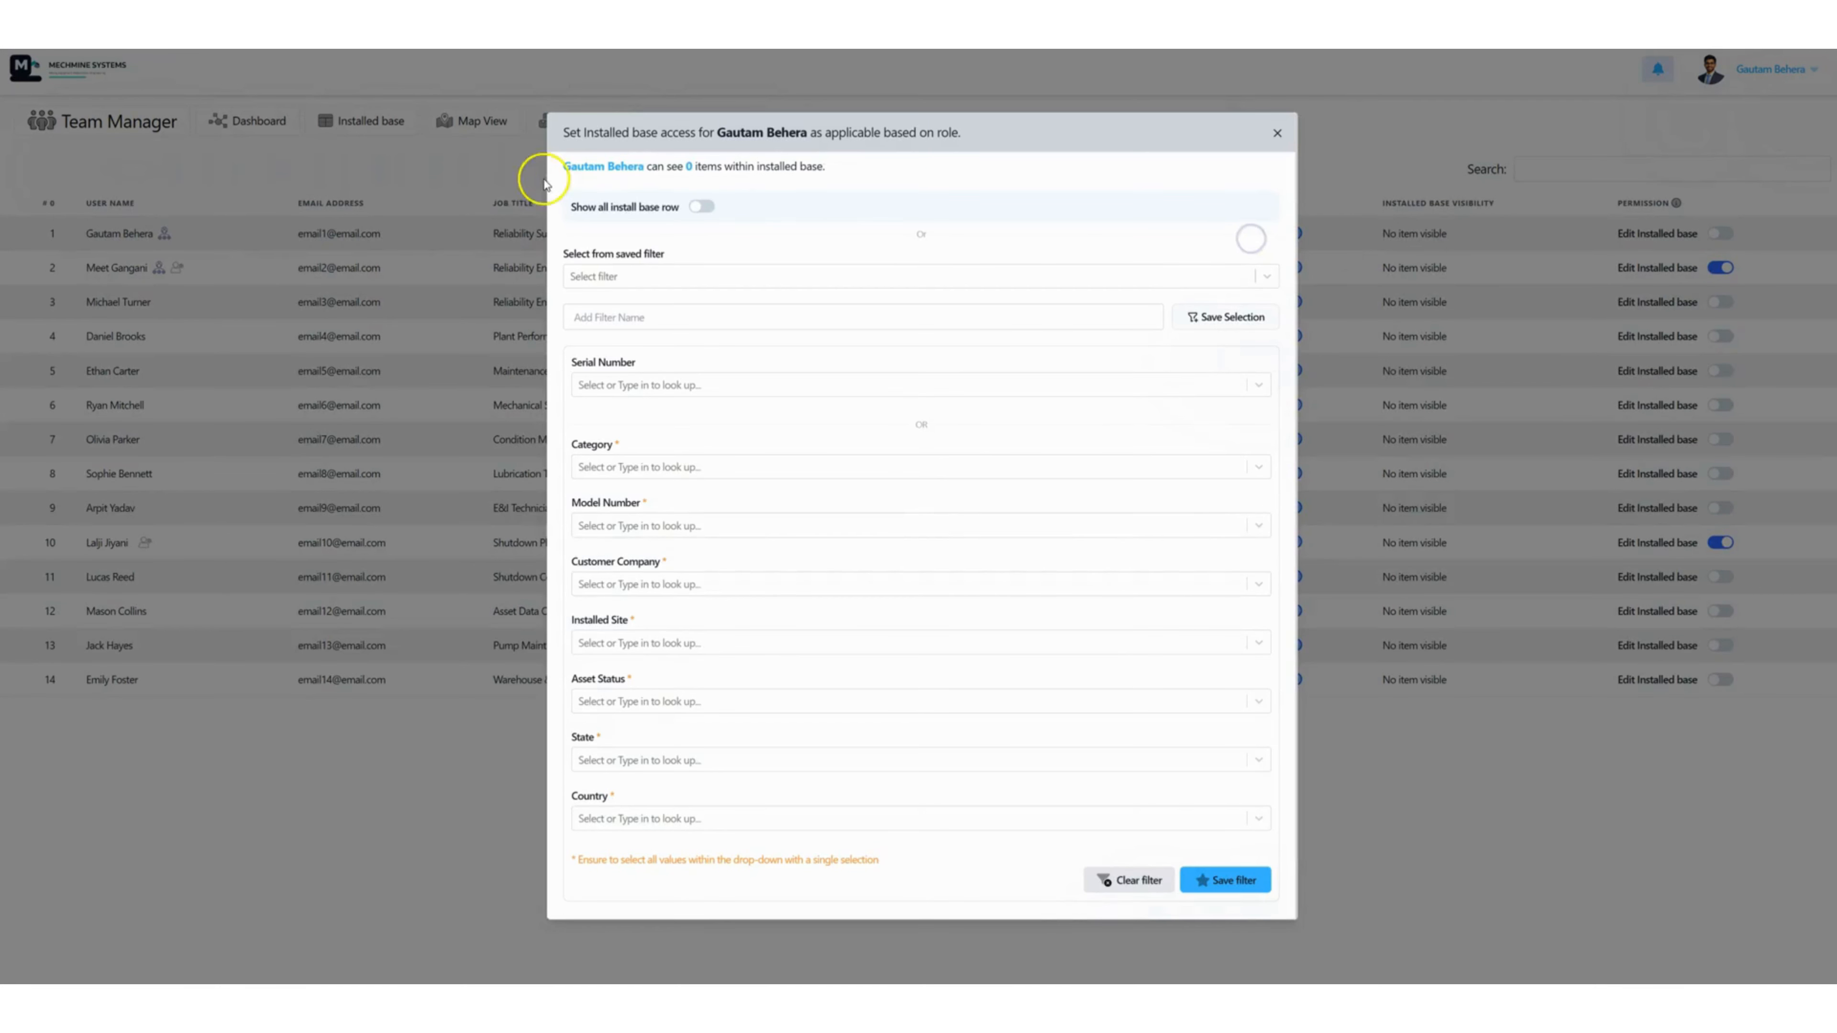
click(705, 207)
click(1222, 878)
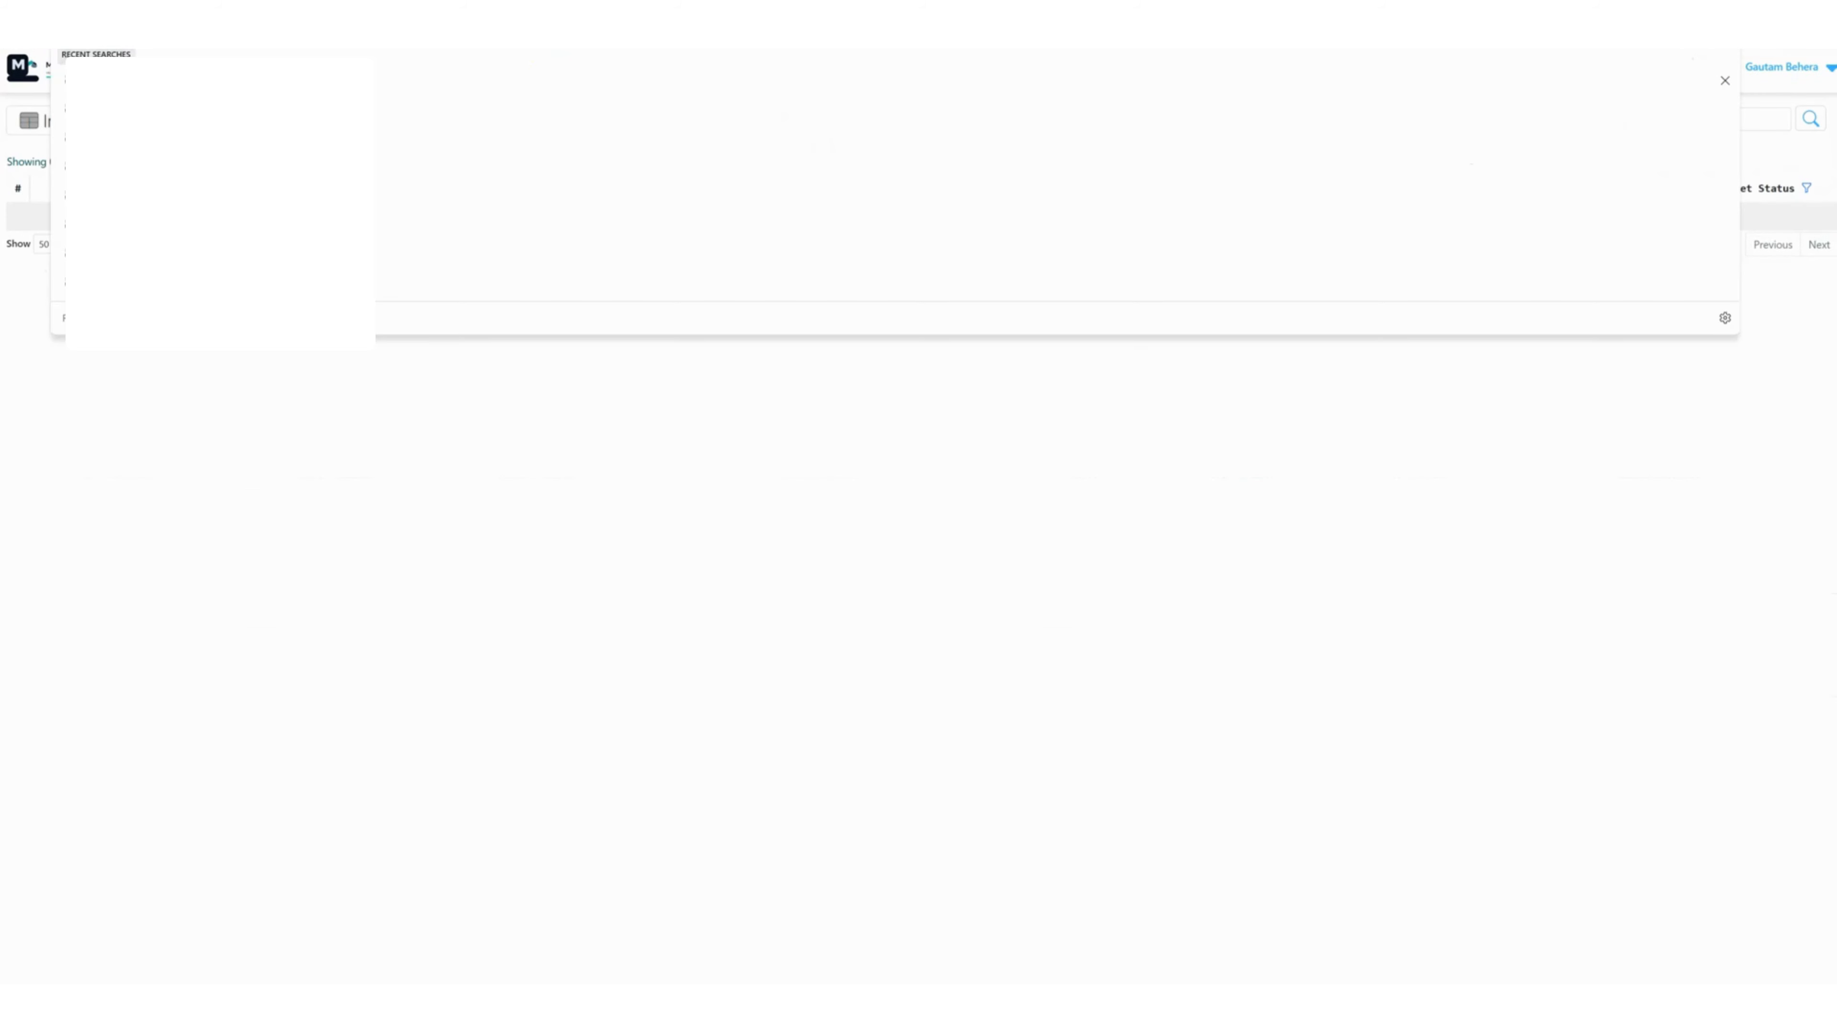
key(Return)
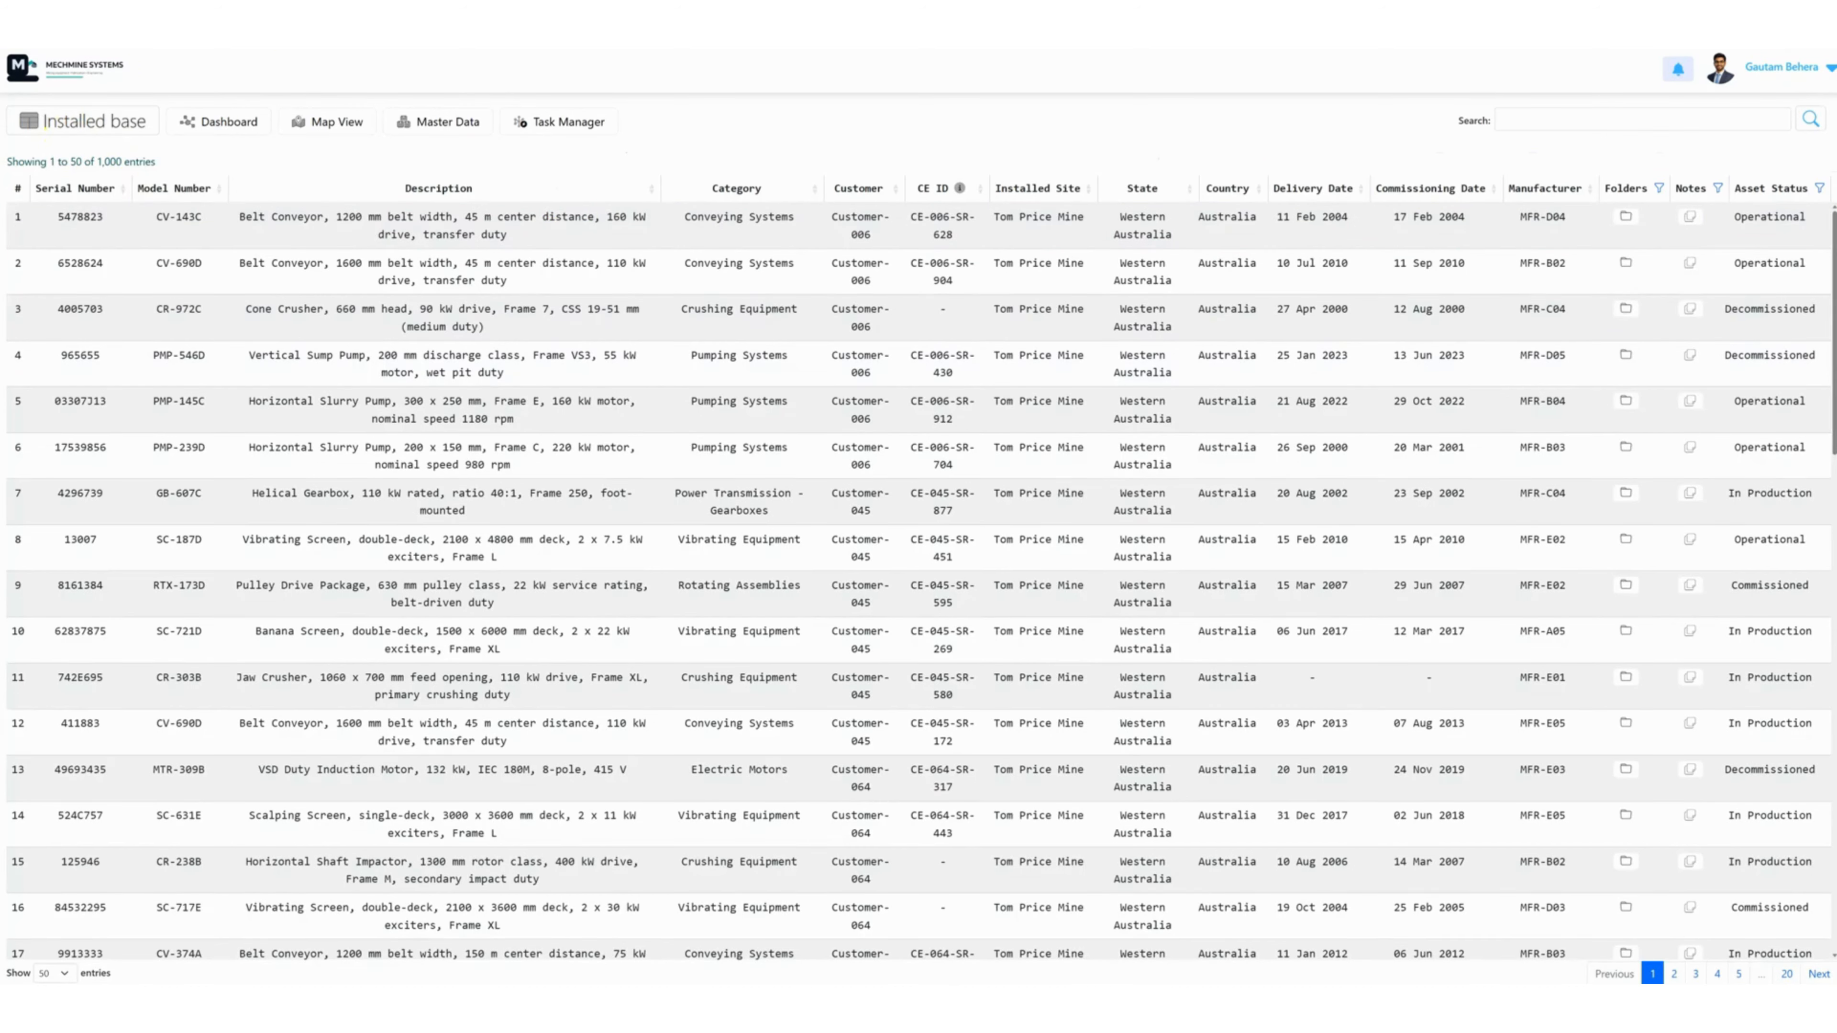
click(441, 9)
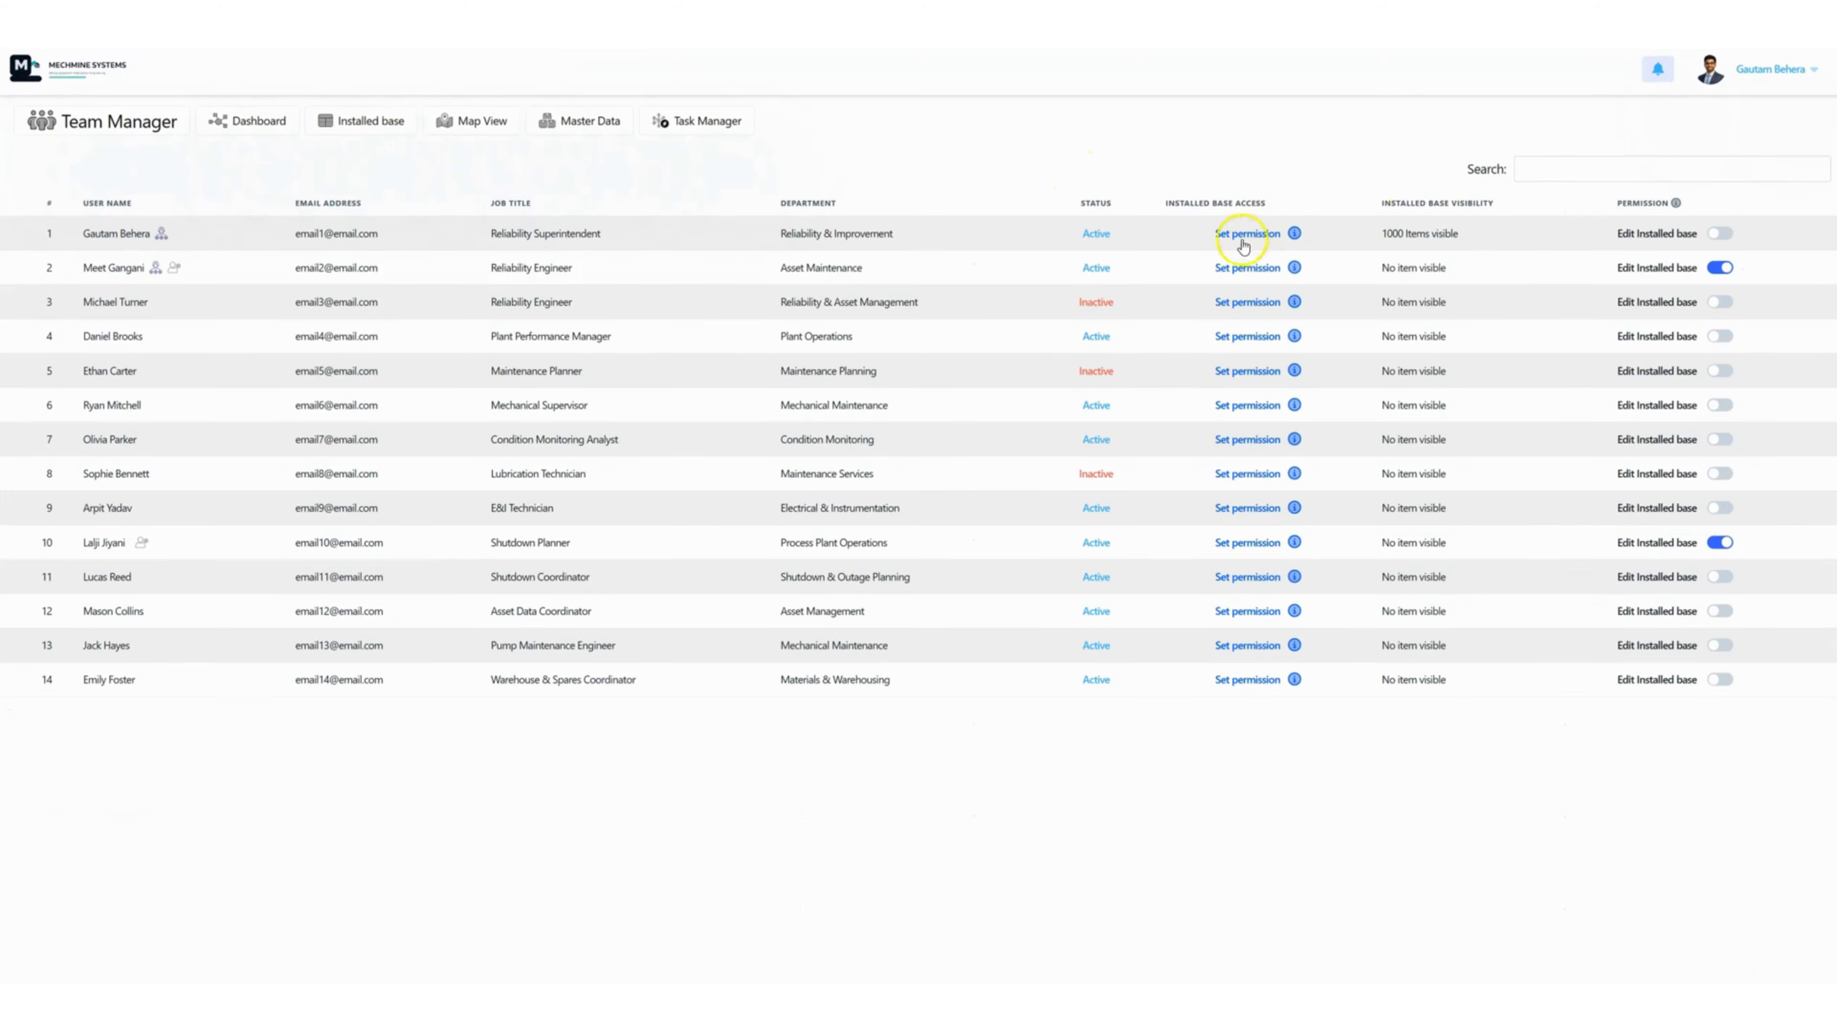
- Turn off full installed base access for the Reliability Superintendent and save a filter limited to the Crushing Equipment category
click(1249, 233)
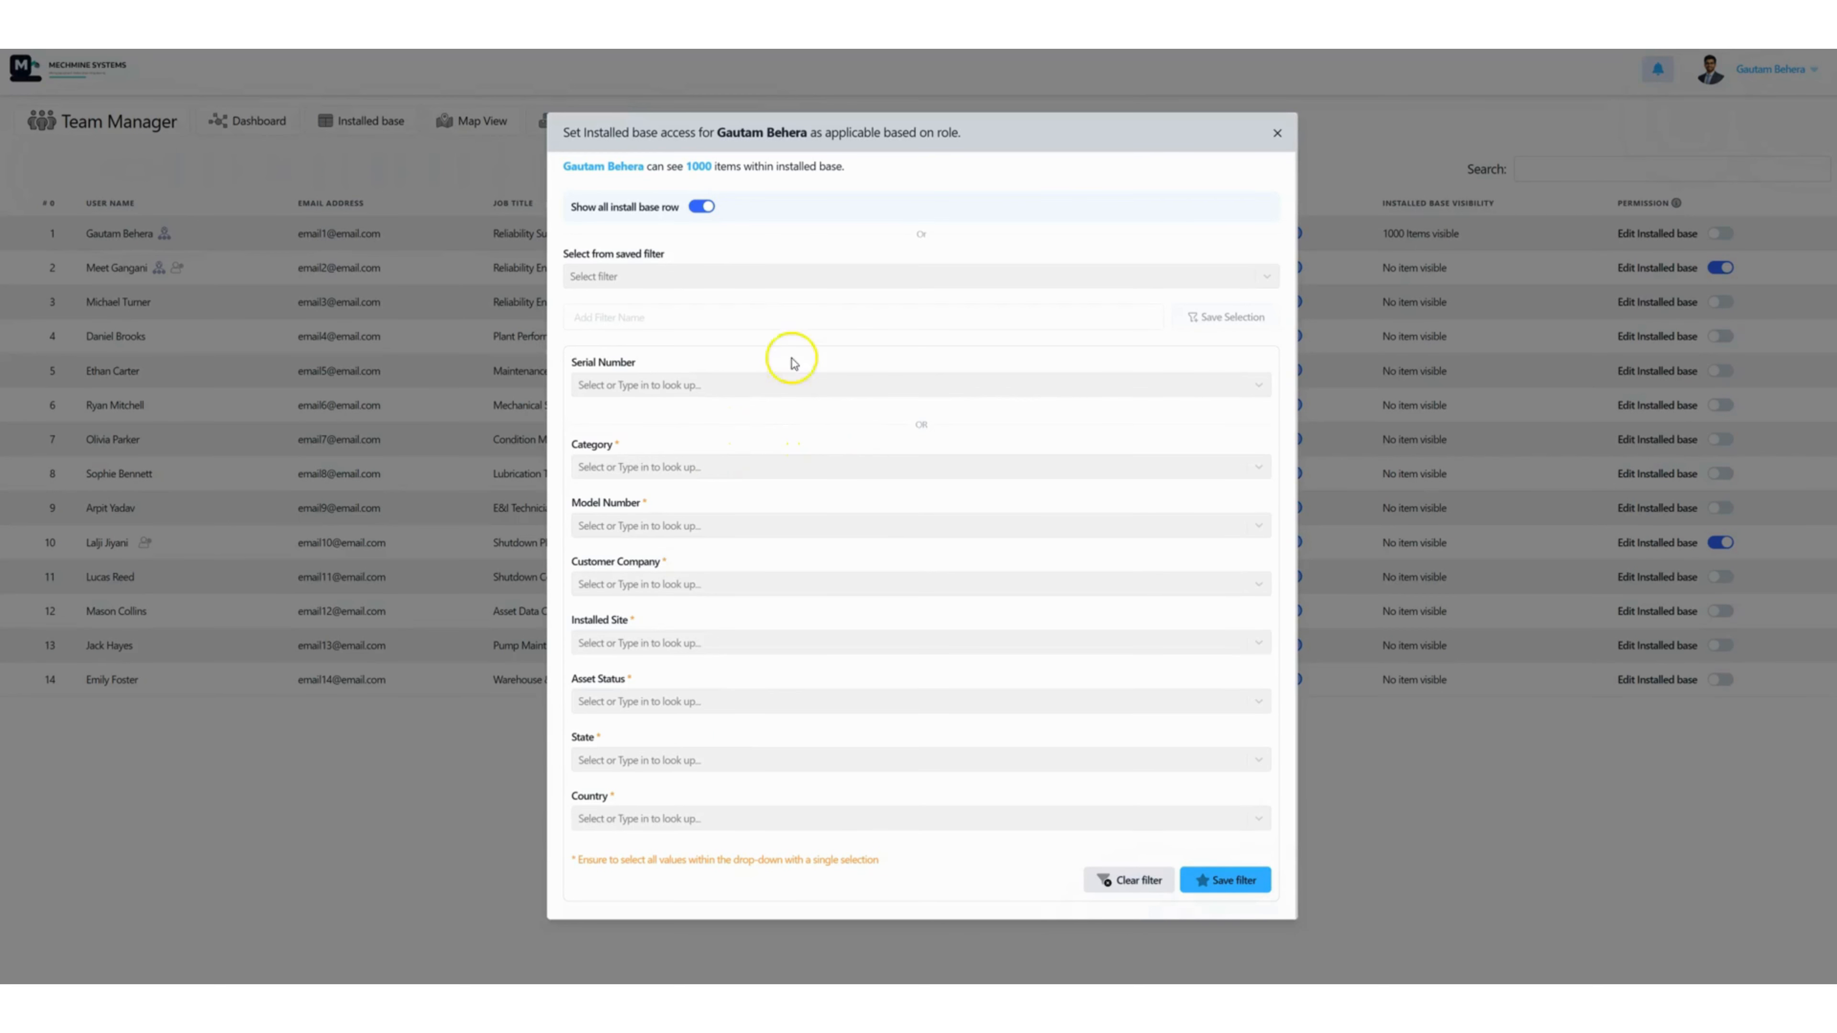
click(697, 206)
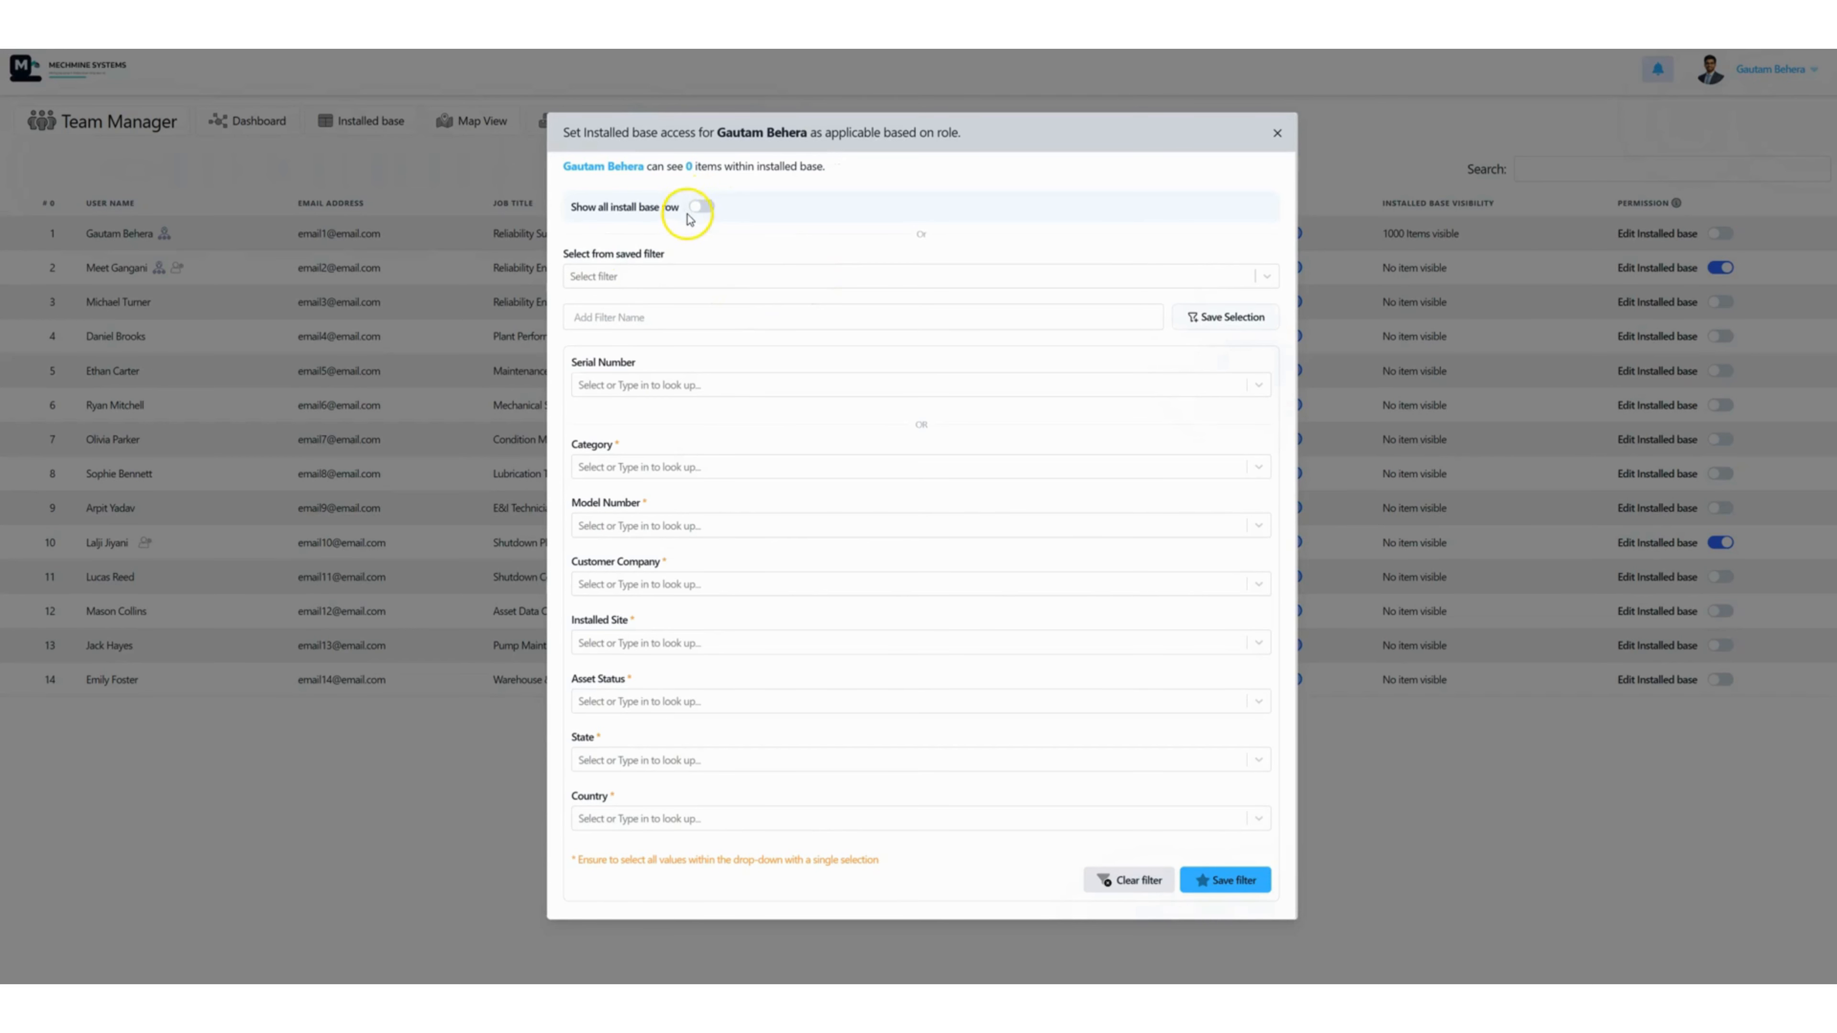
click(723, 476)
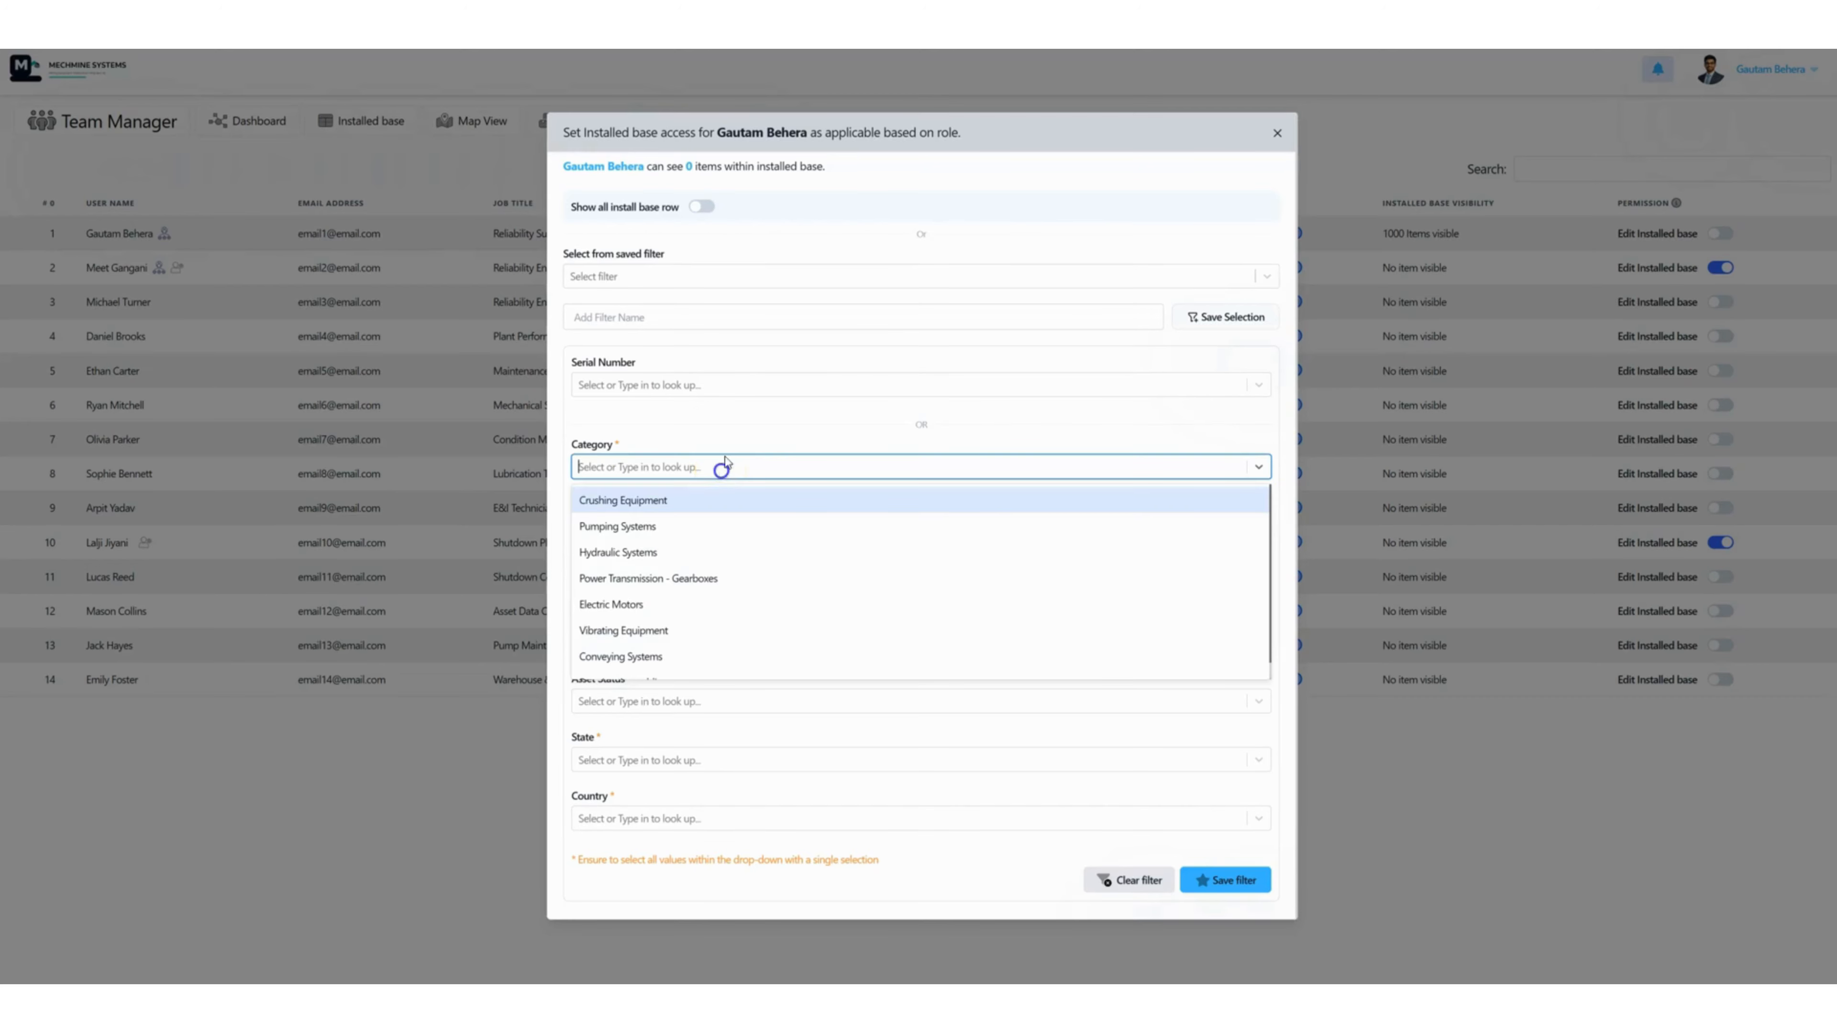
click(635, 503)
click(716, 428)
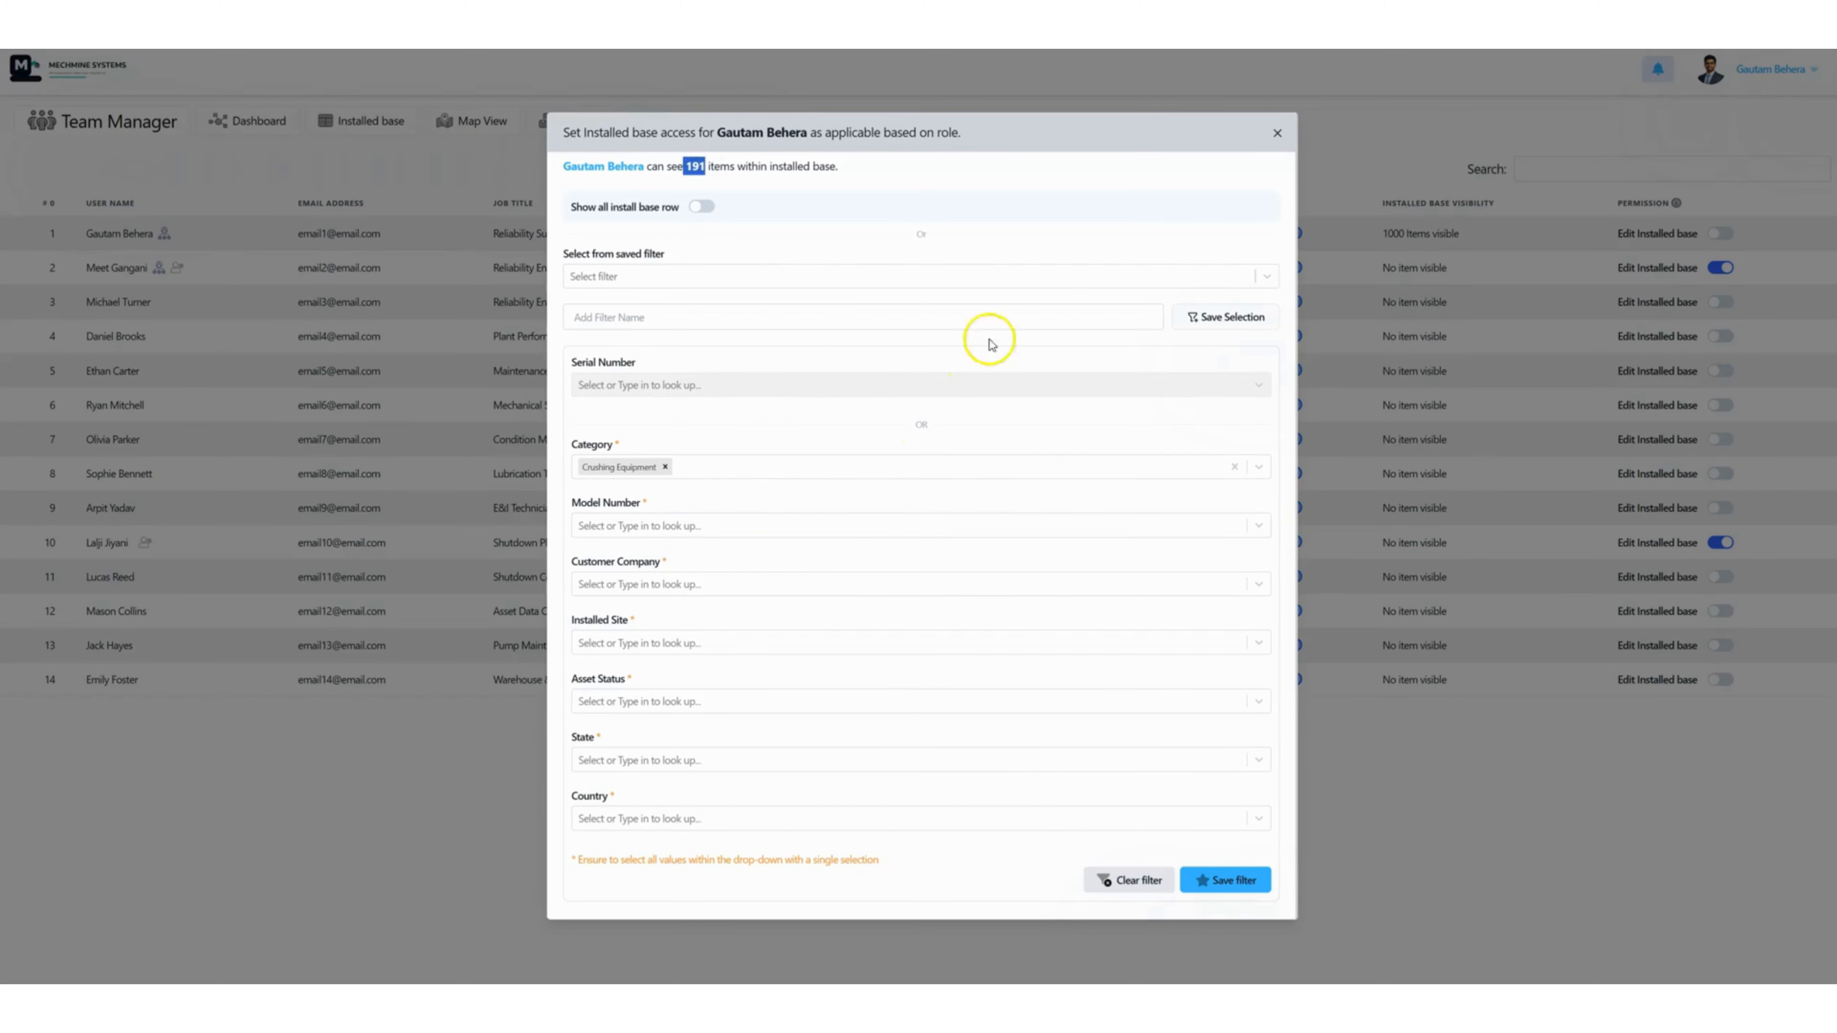
click(1116, 176)
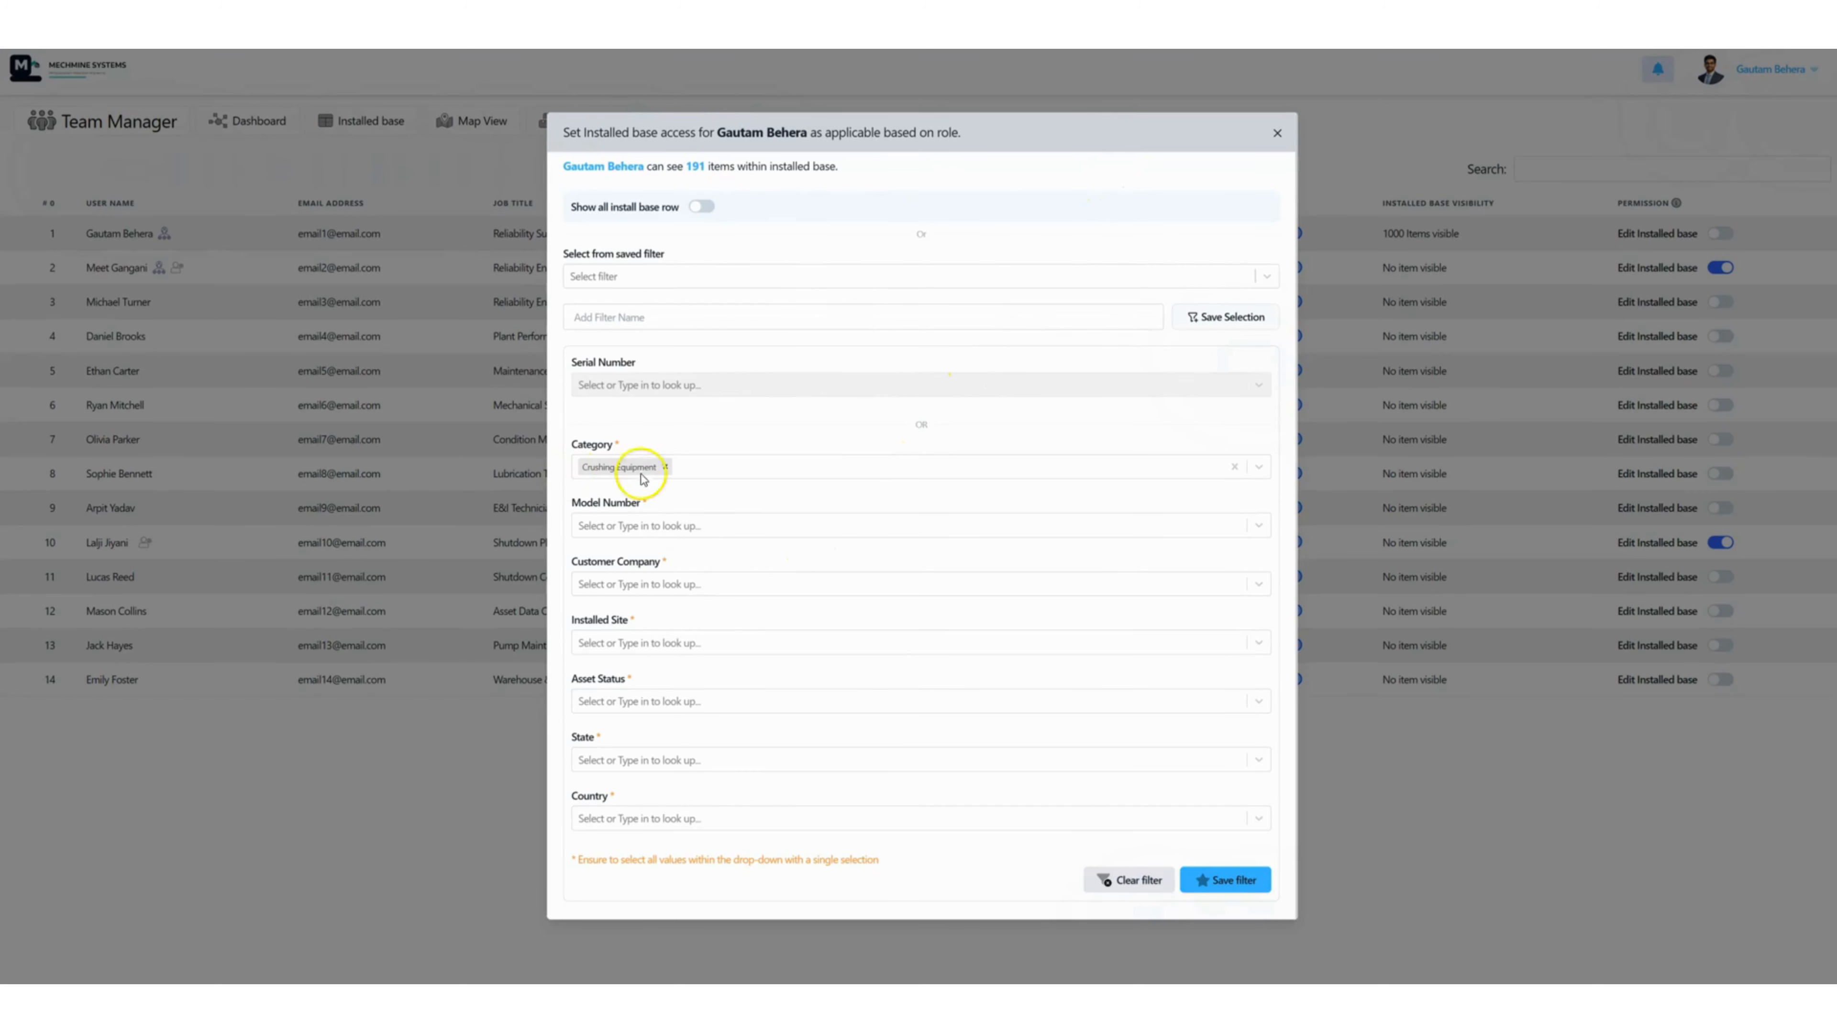
click(1245, 890)
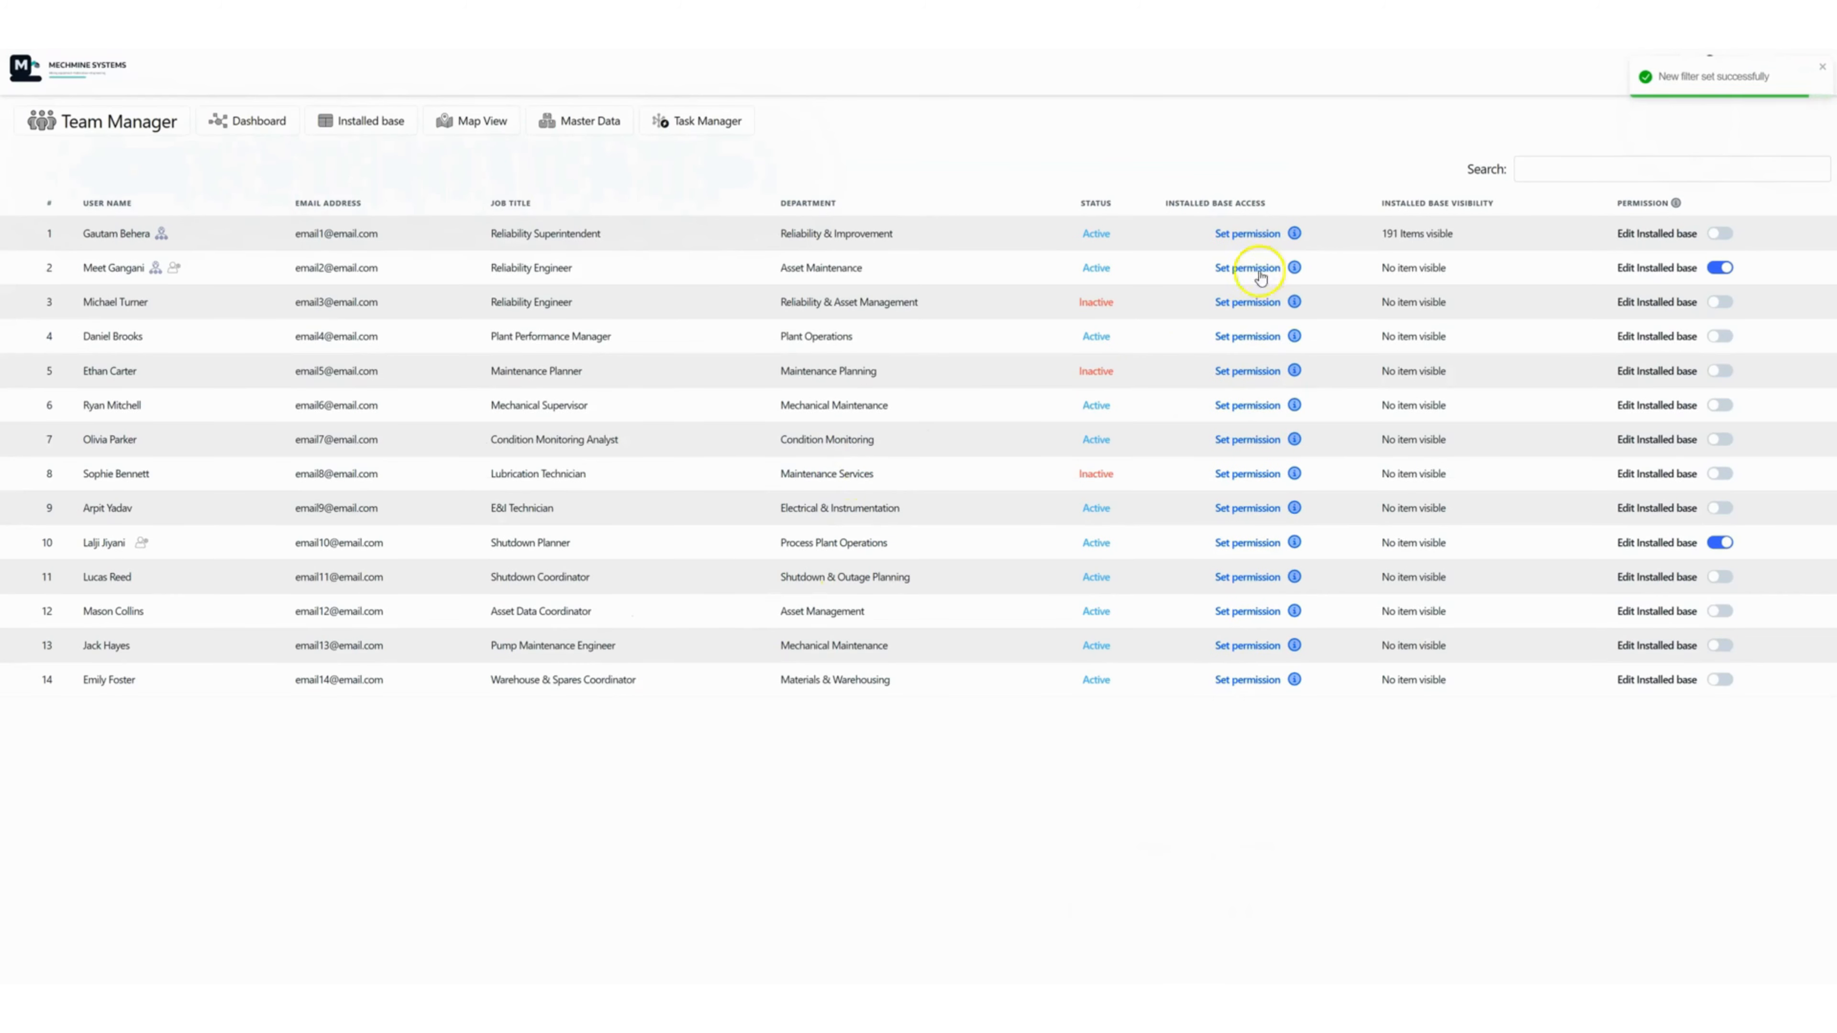
drag(1383, 233, 1459, 234)
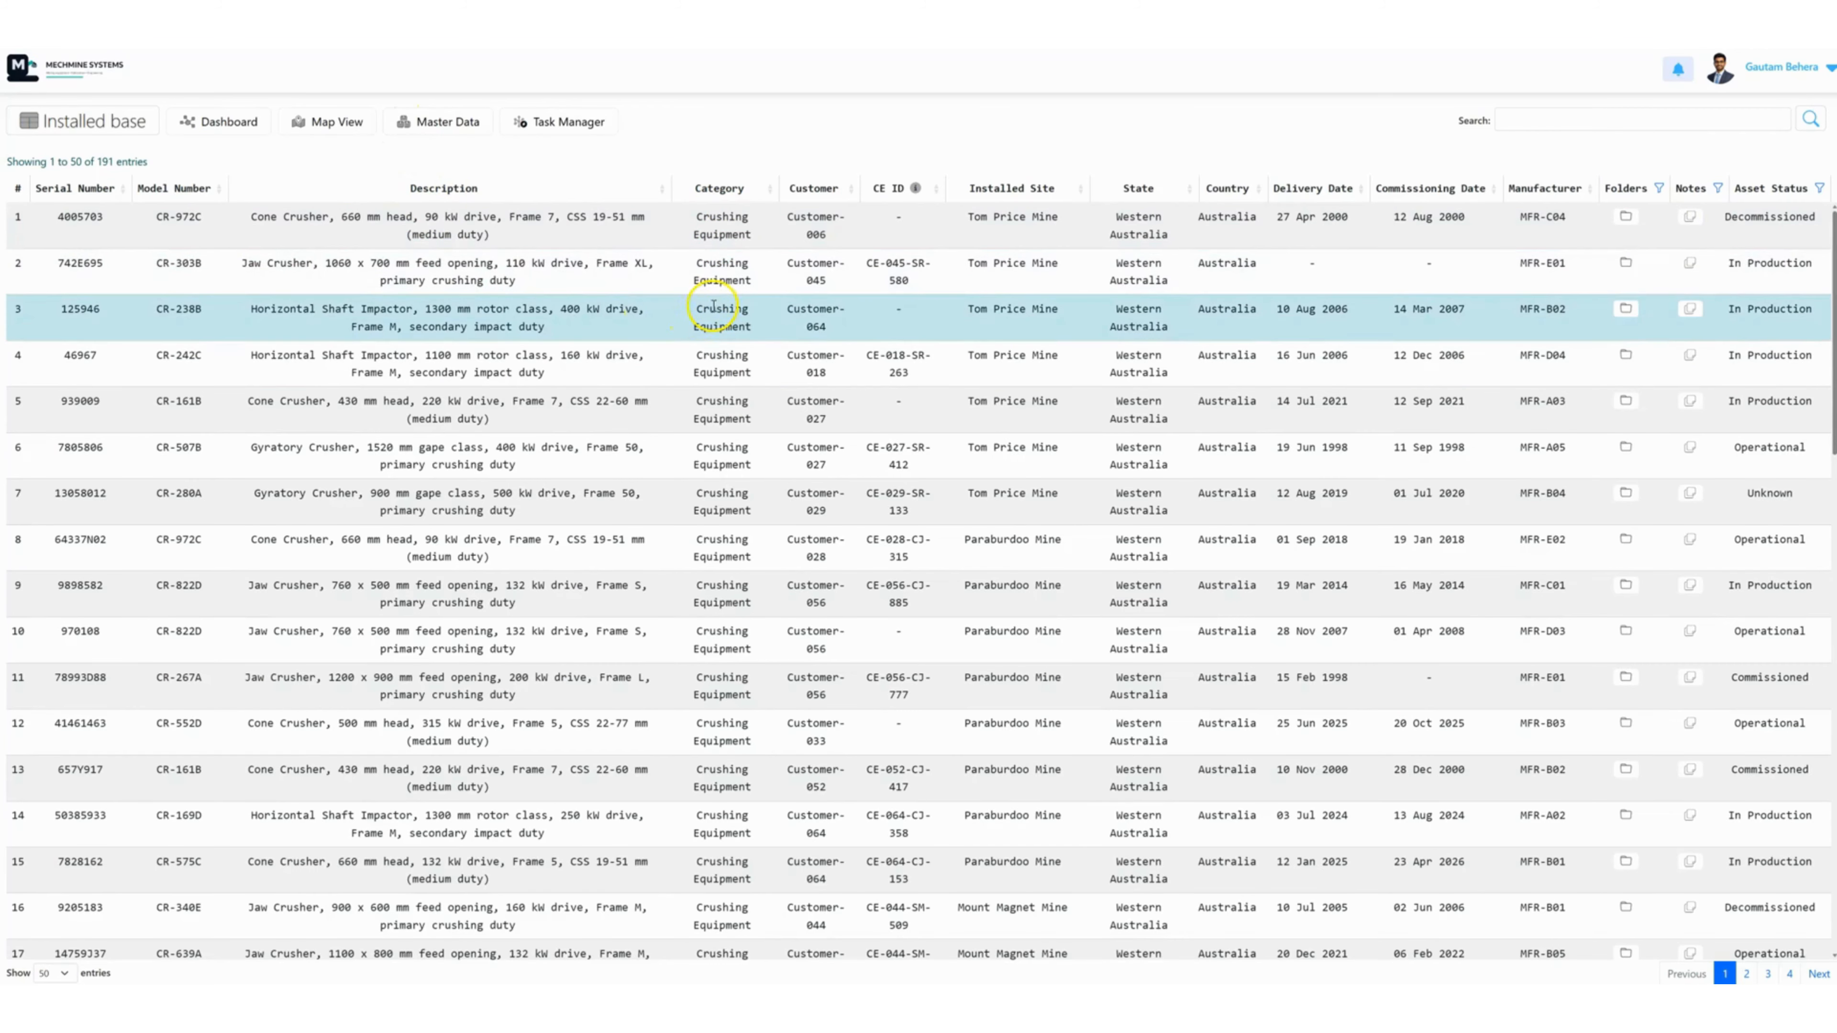
- Review the category, equipment, customer and site master data available under the restricted access
click(418, 124)
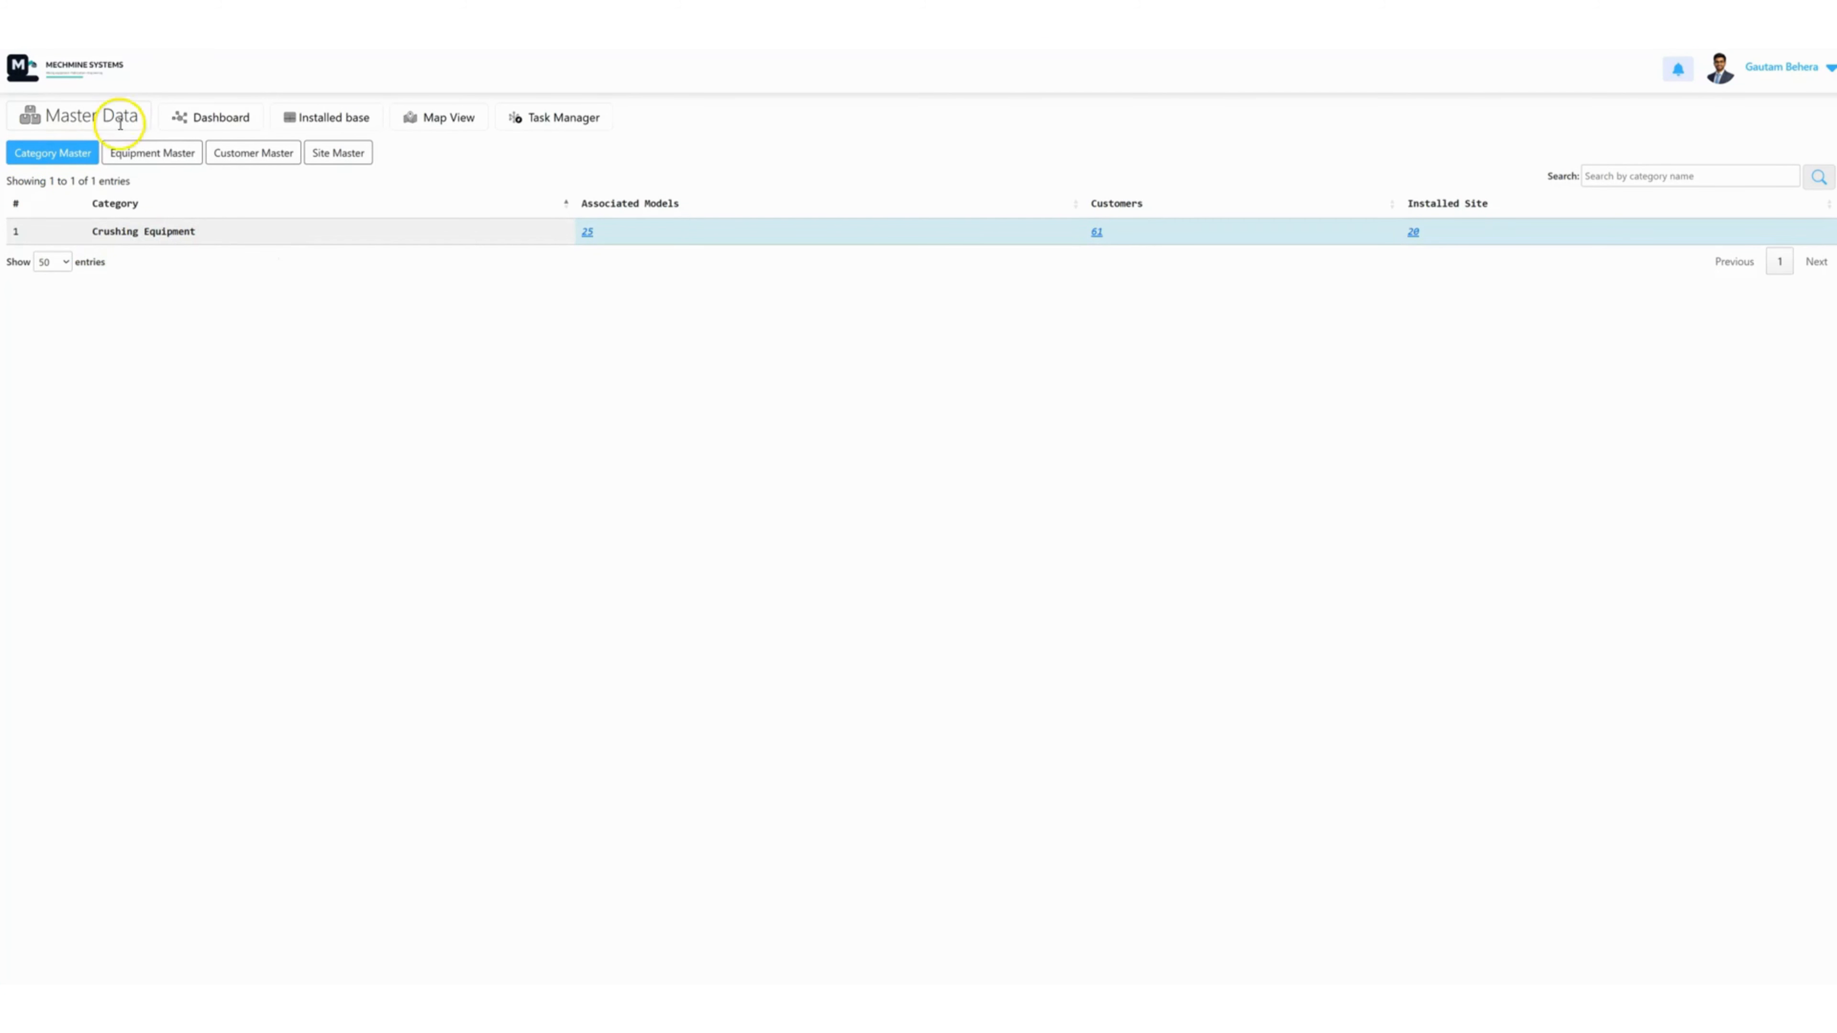
click(141, 159)
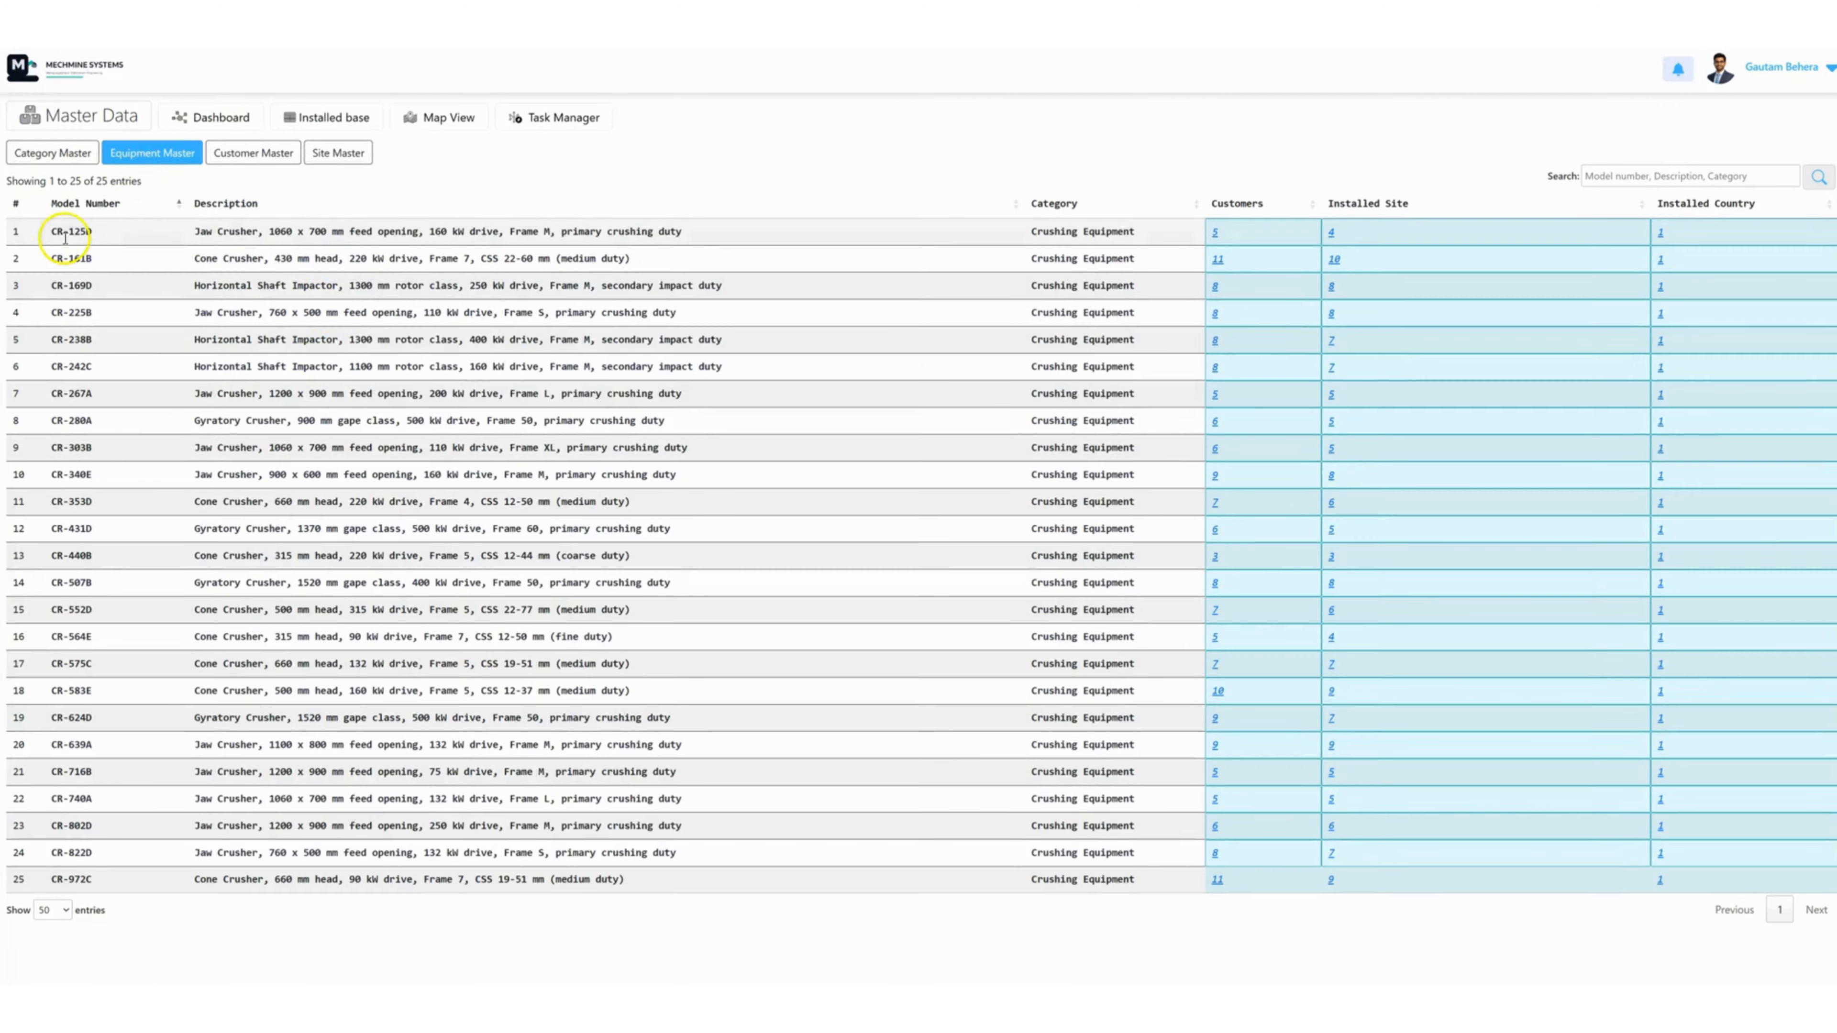
click(253, 153)
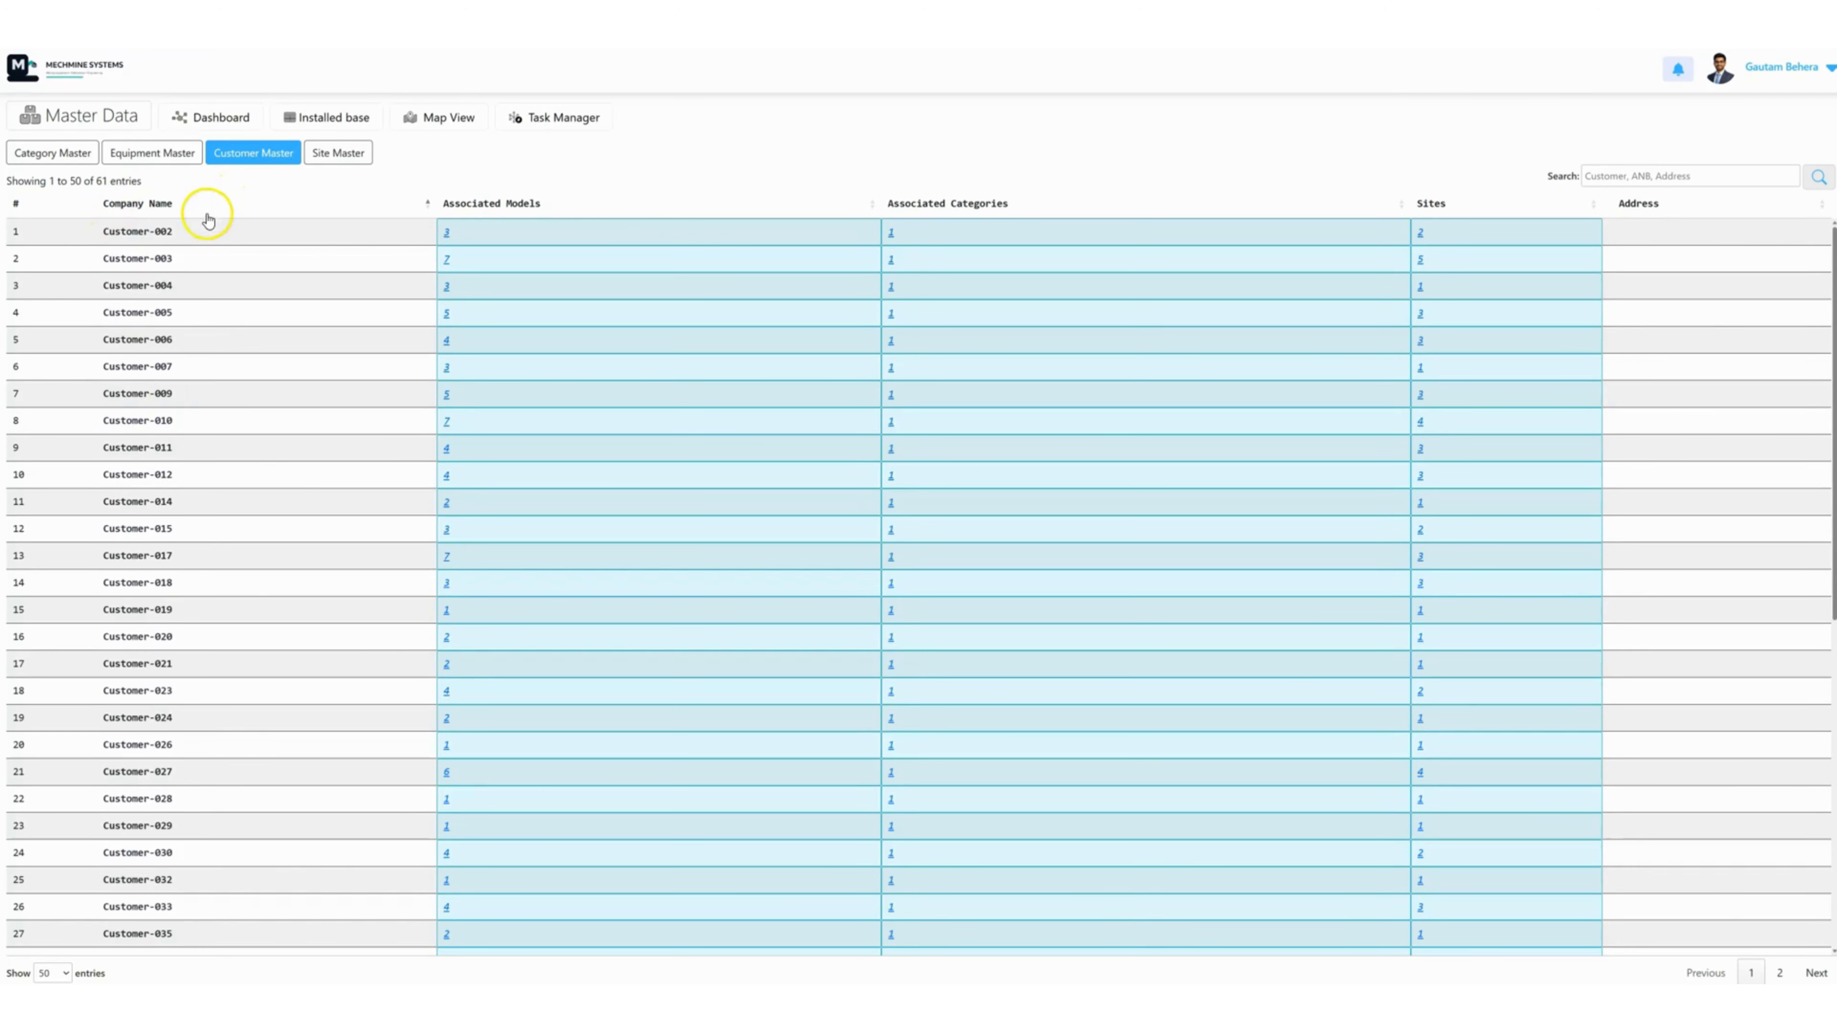
click(333, 153)
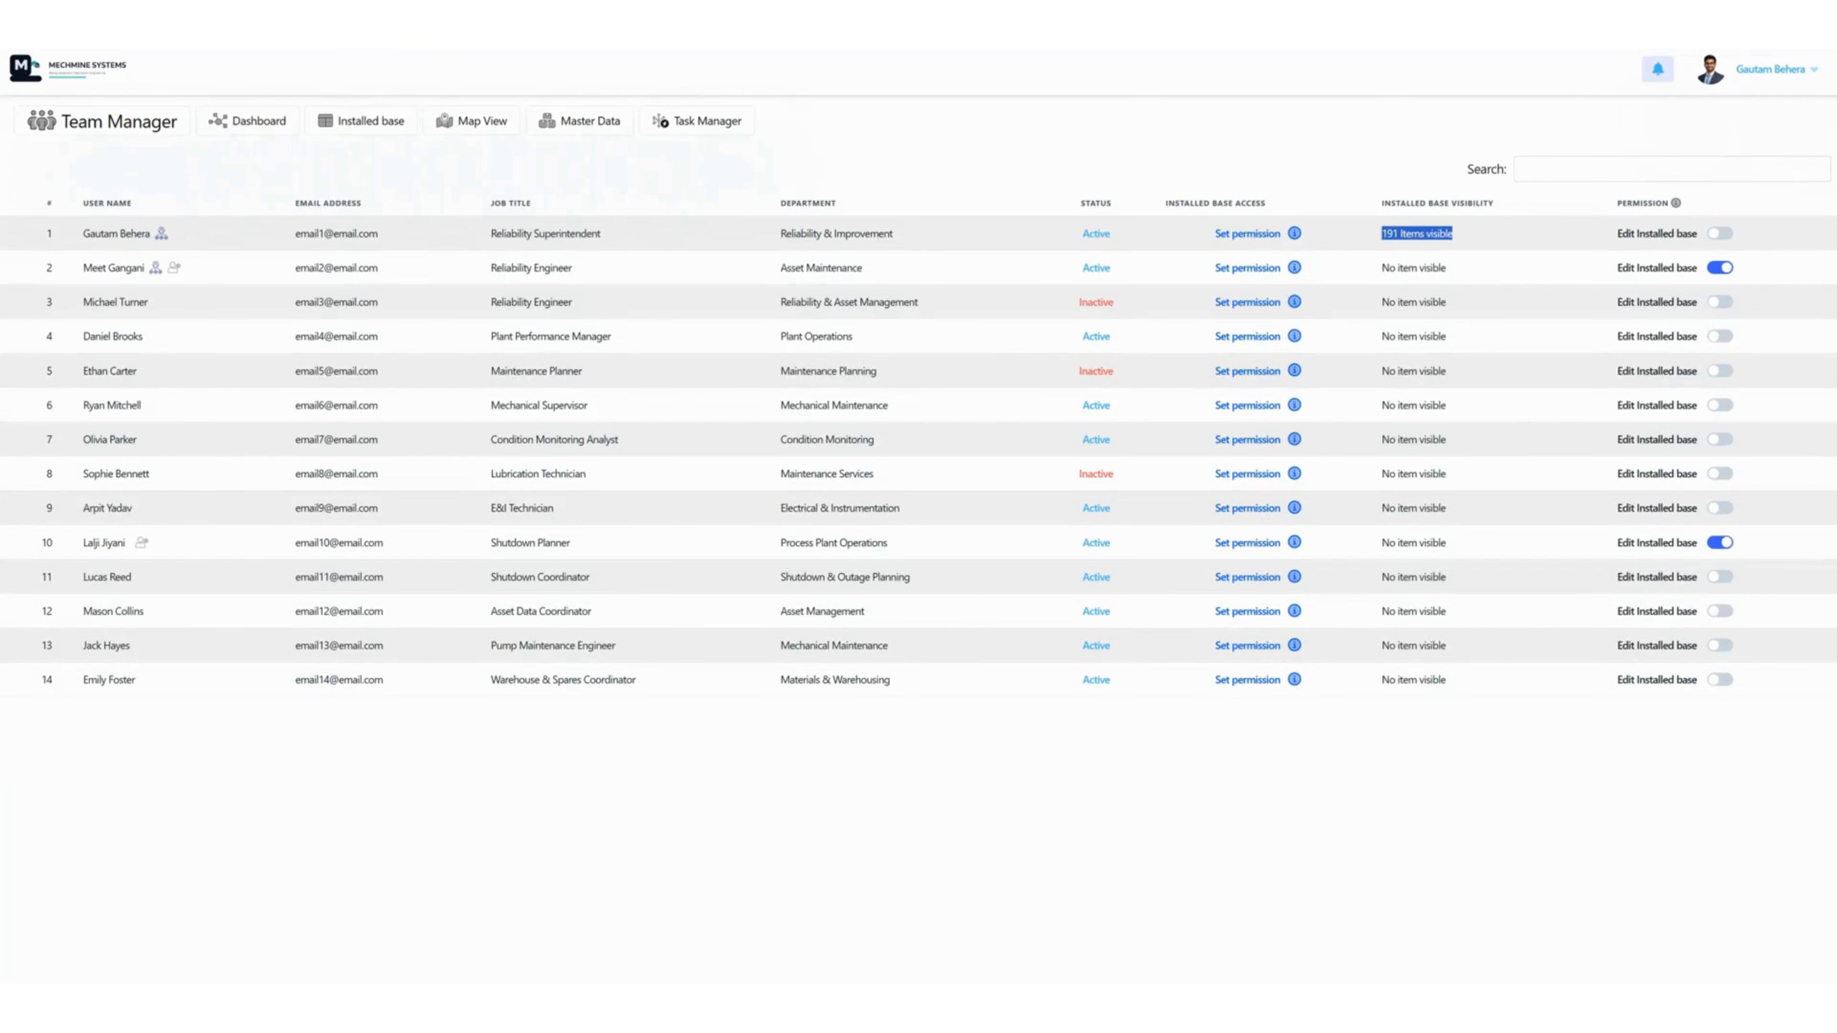
- Replace the Reliability Superintendent's Crushing Equipment category filter with model number CR-564E and save the filter
click(1249, 204)
click(1247, 234)
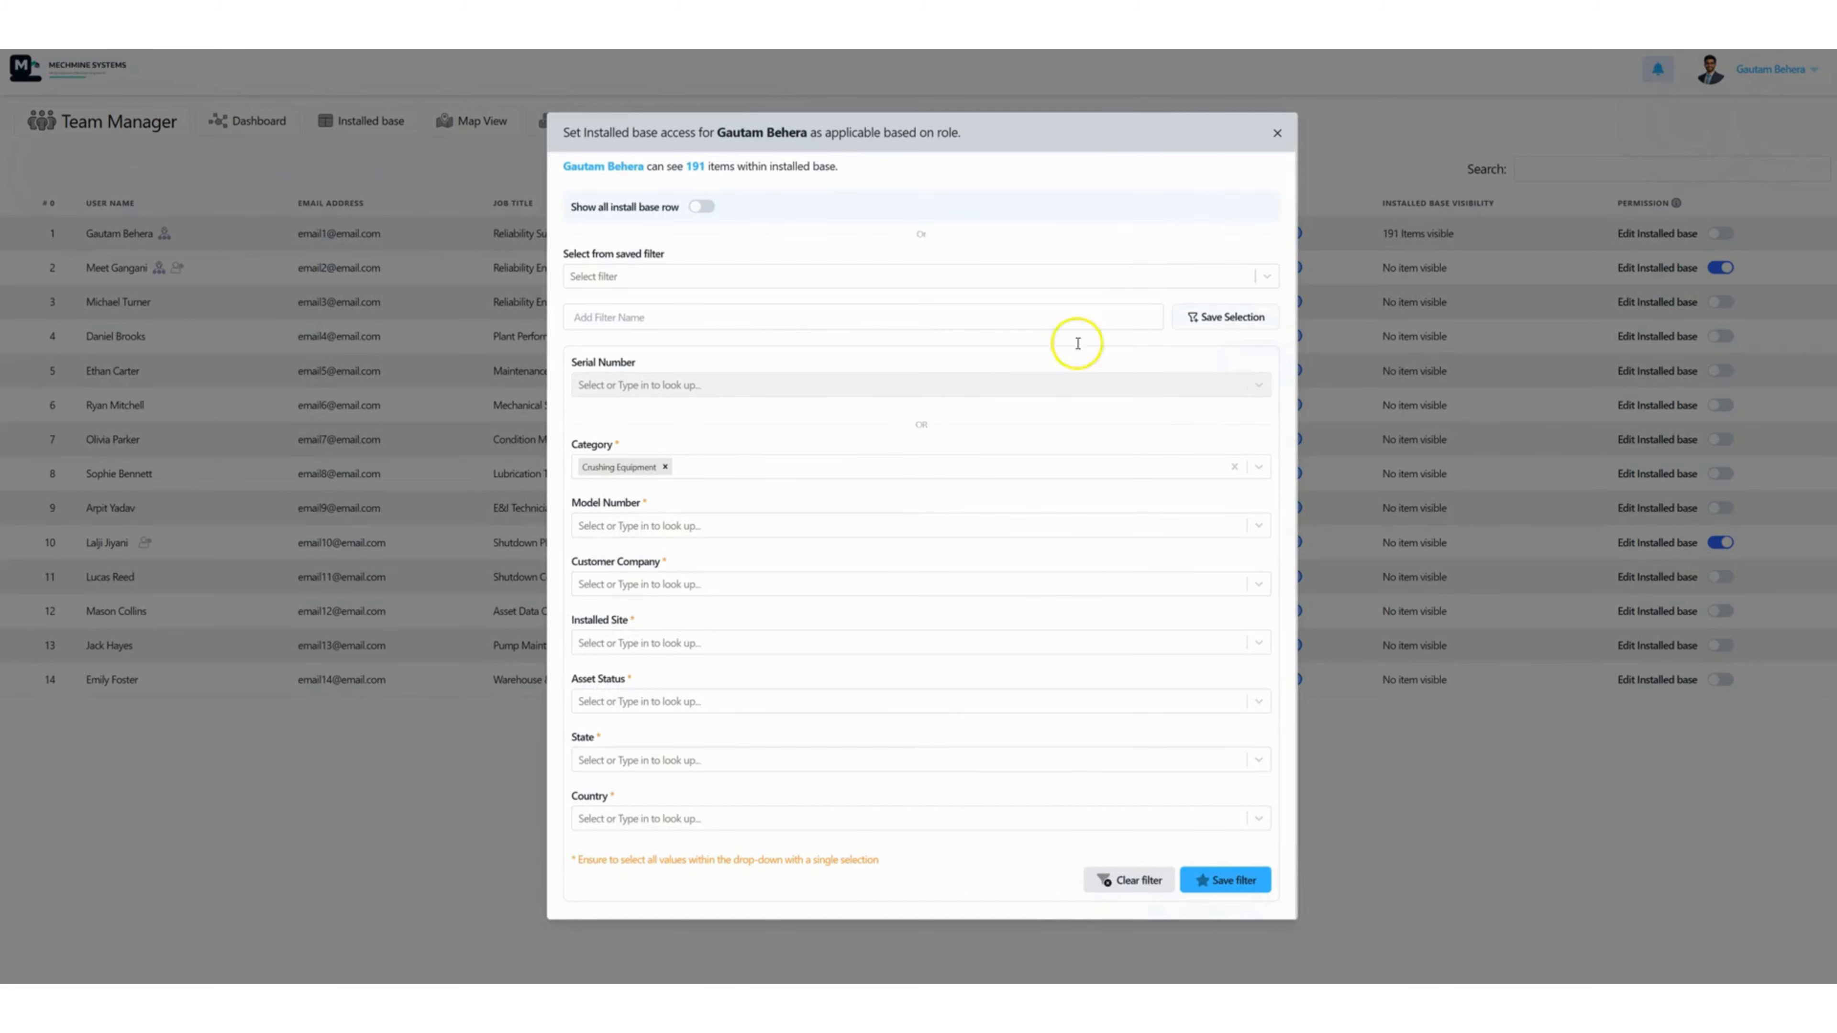
click(666, 467)
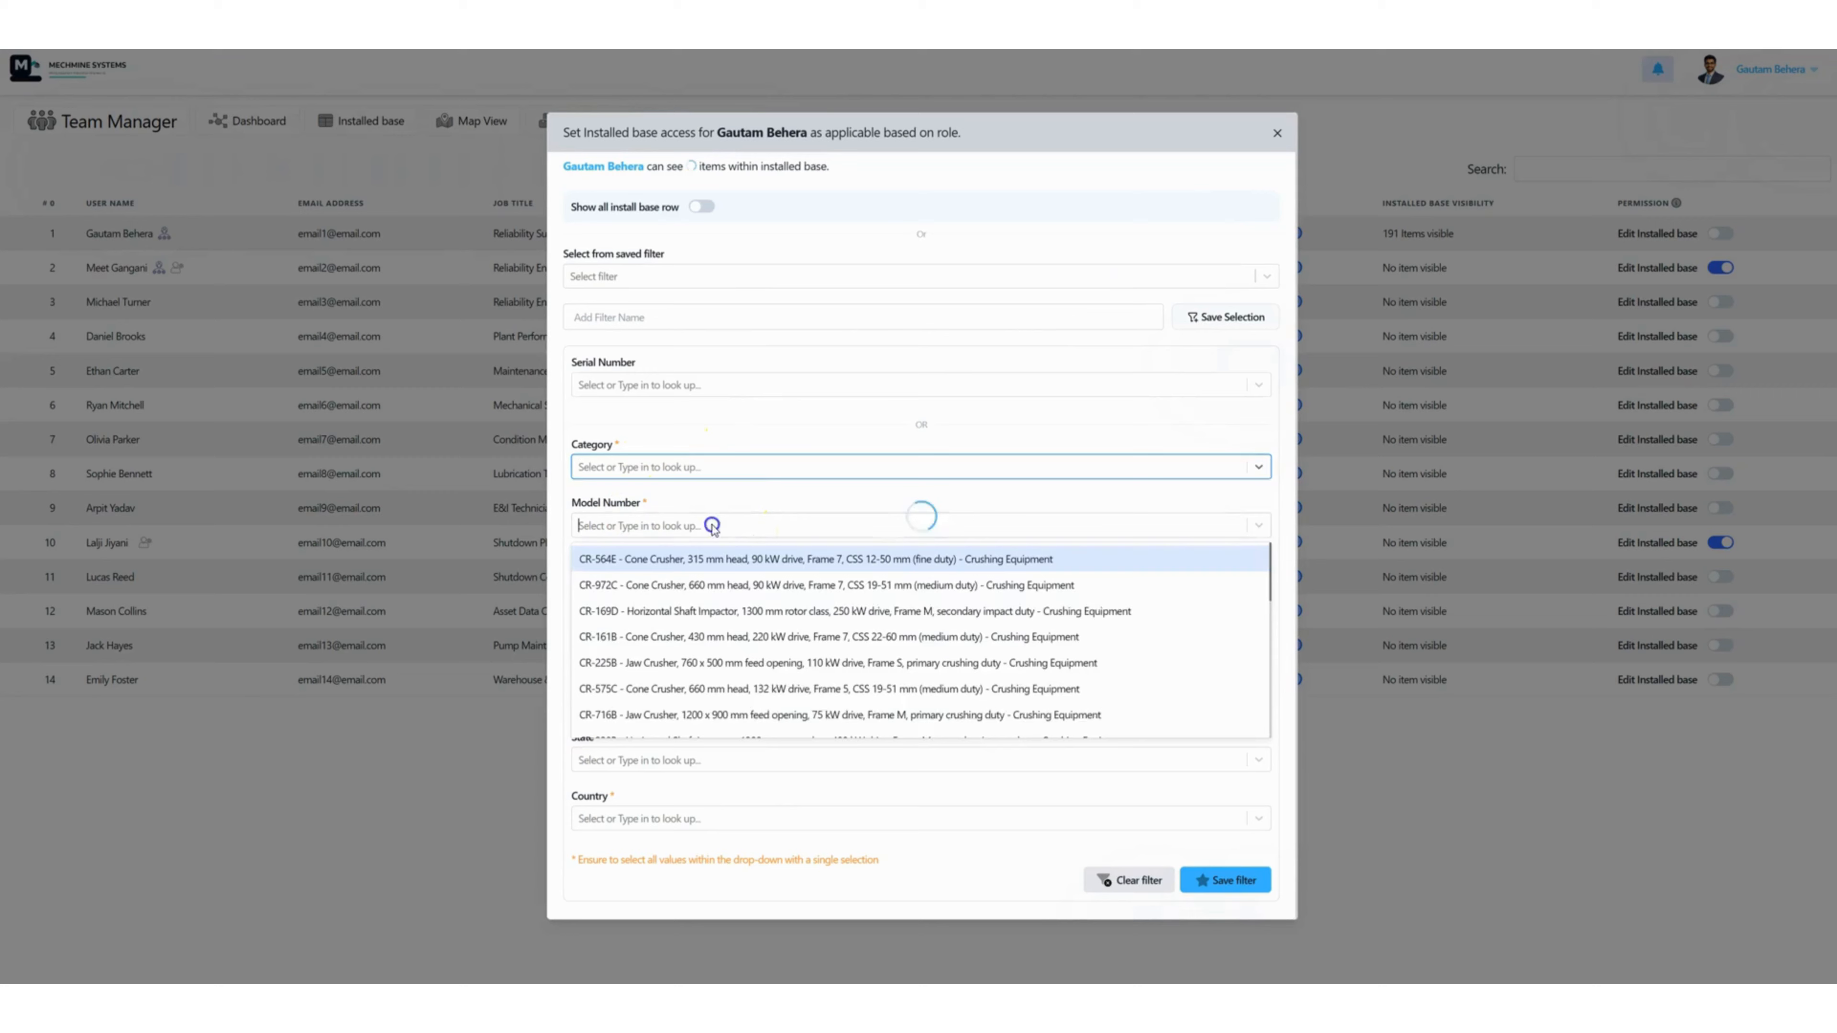
click(694, 526)
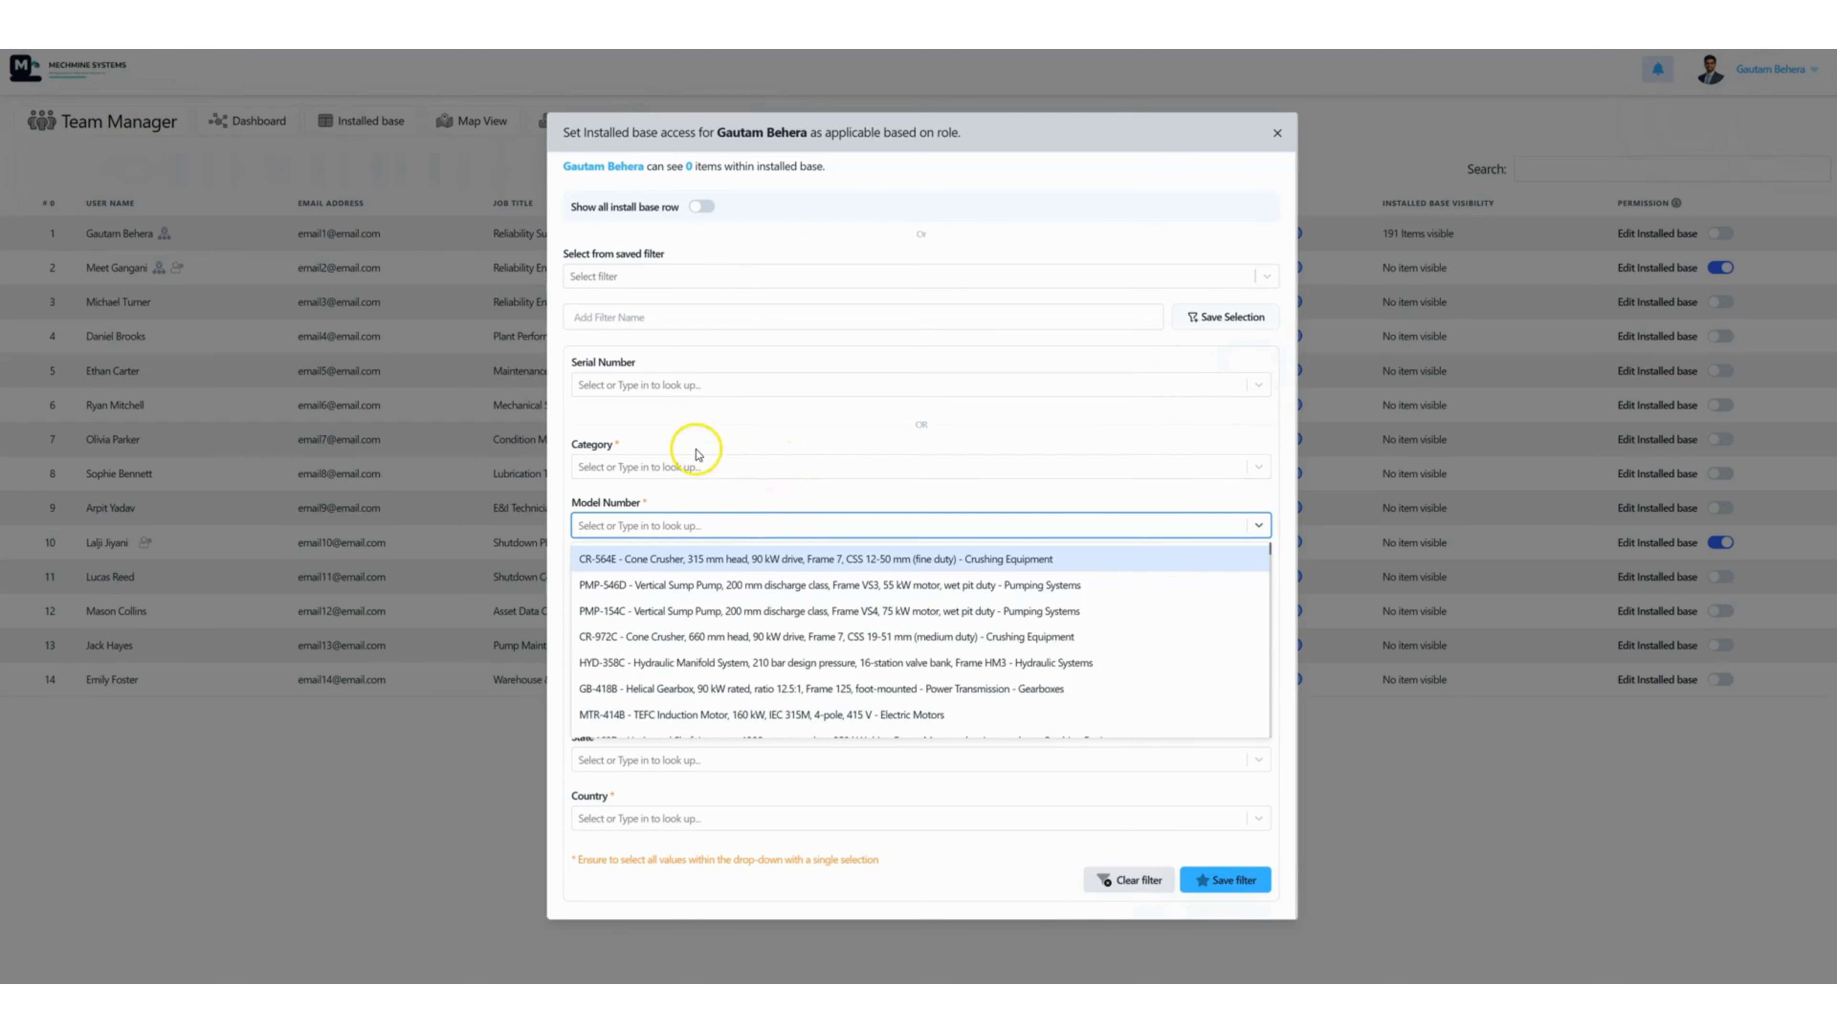
click(693, 430)
click(777, 527)
click(668, 564)
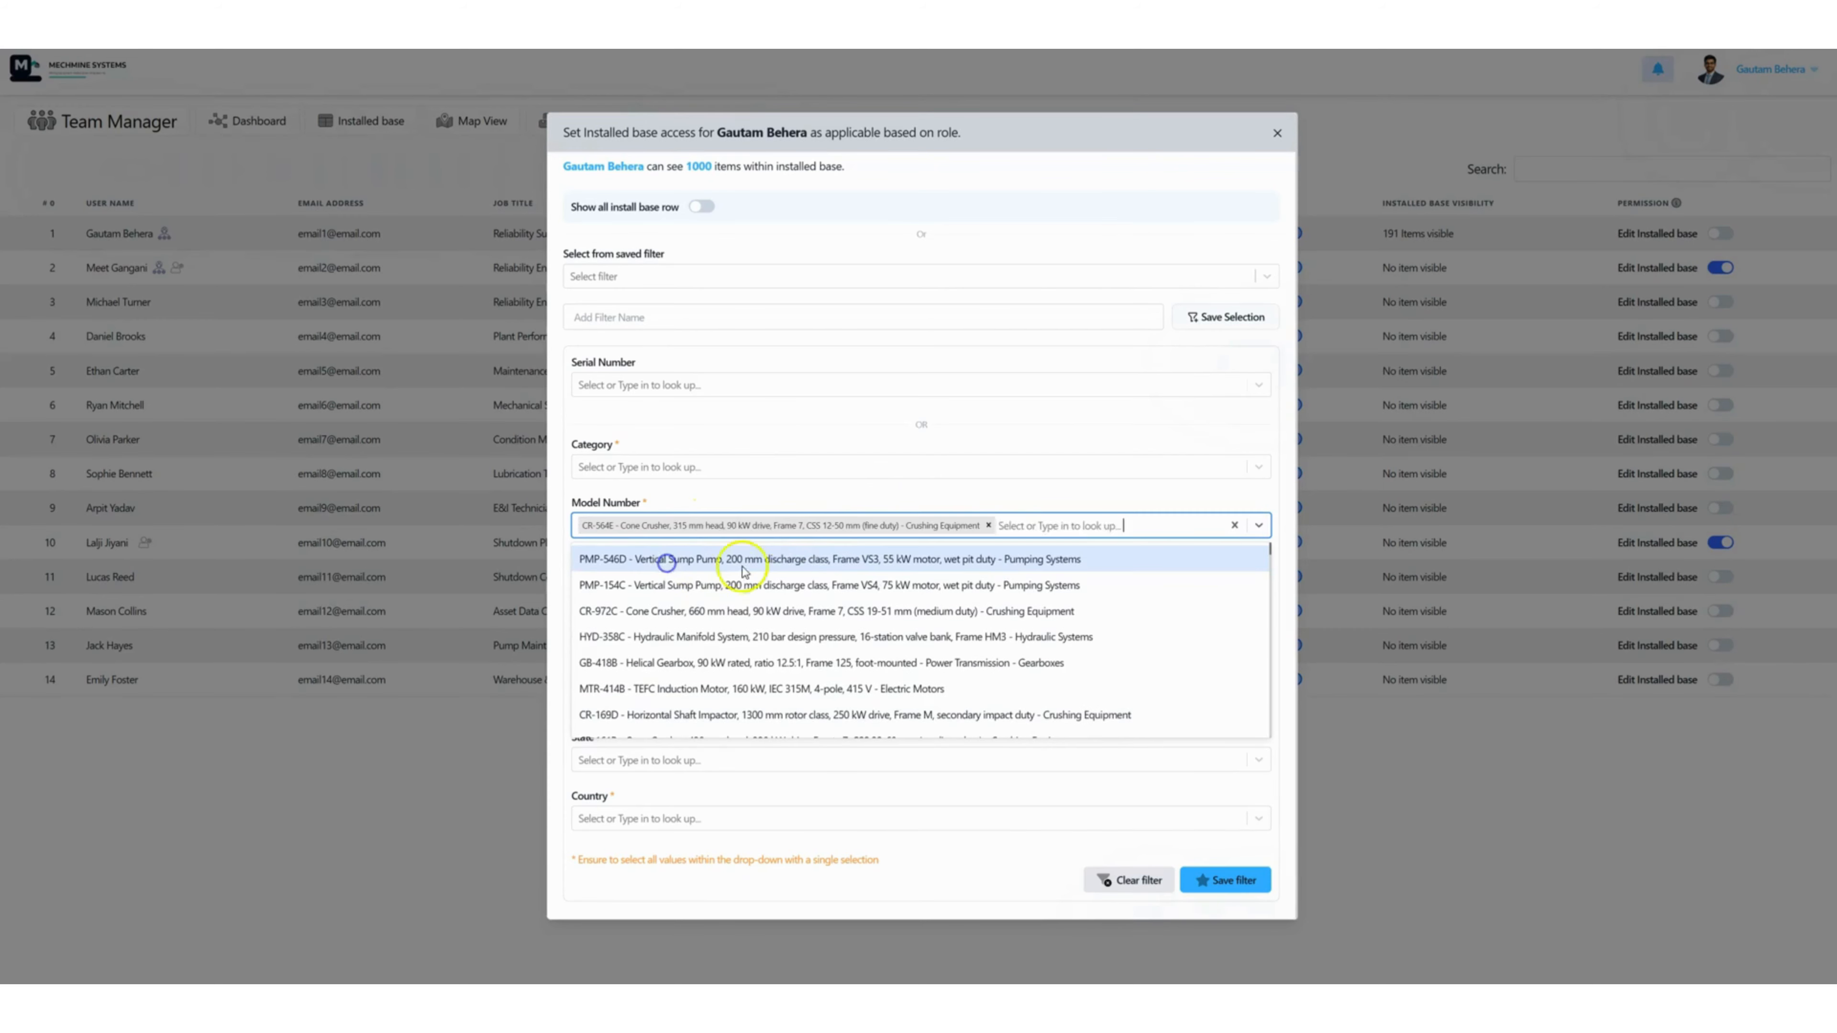
click(697, 494)
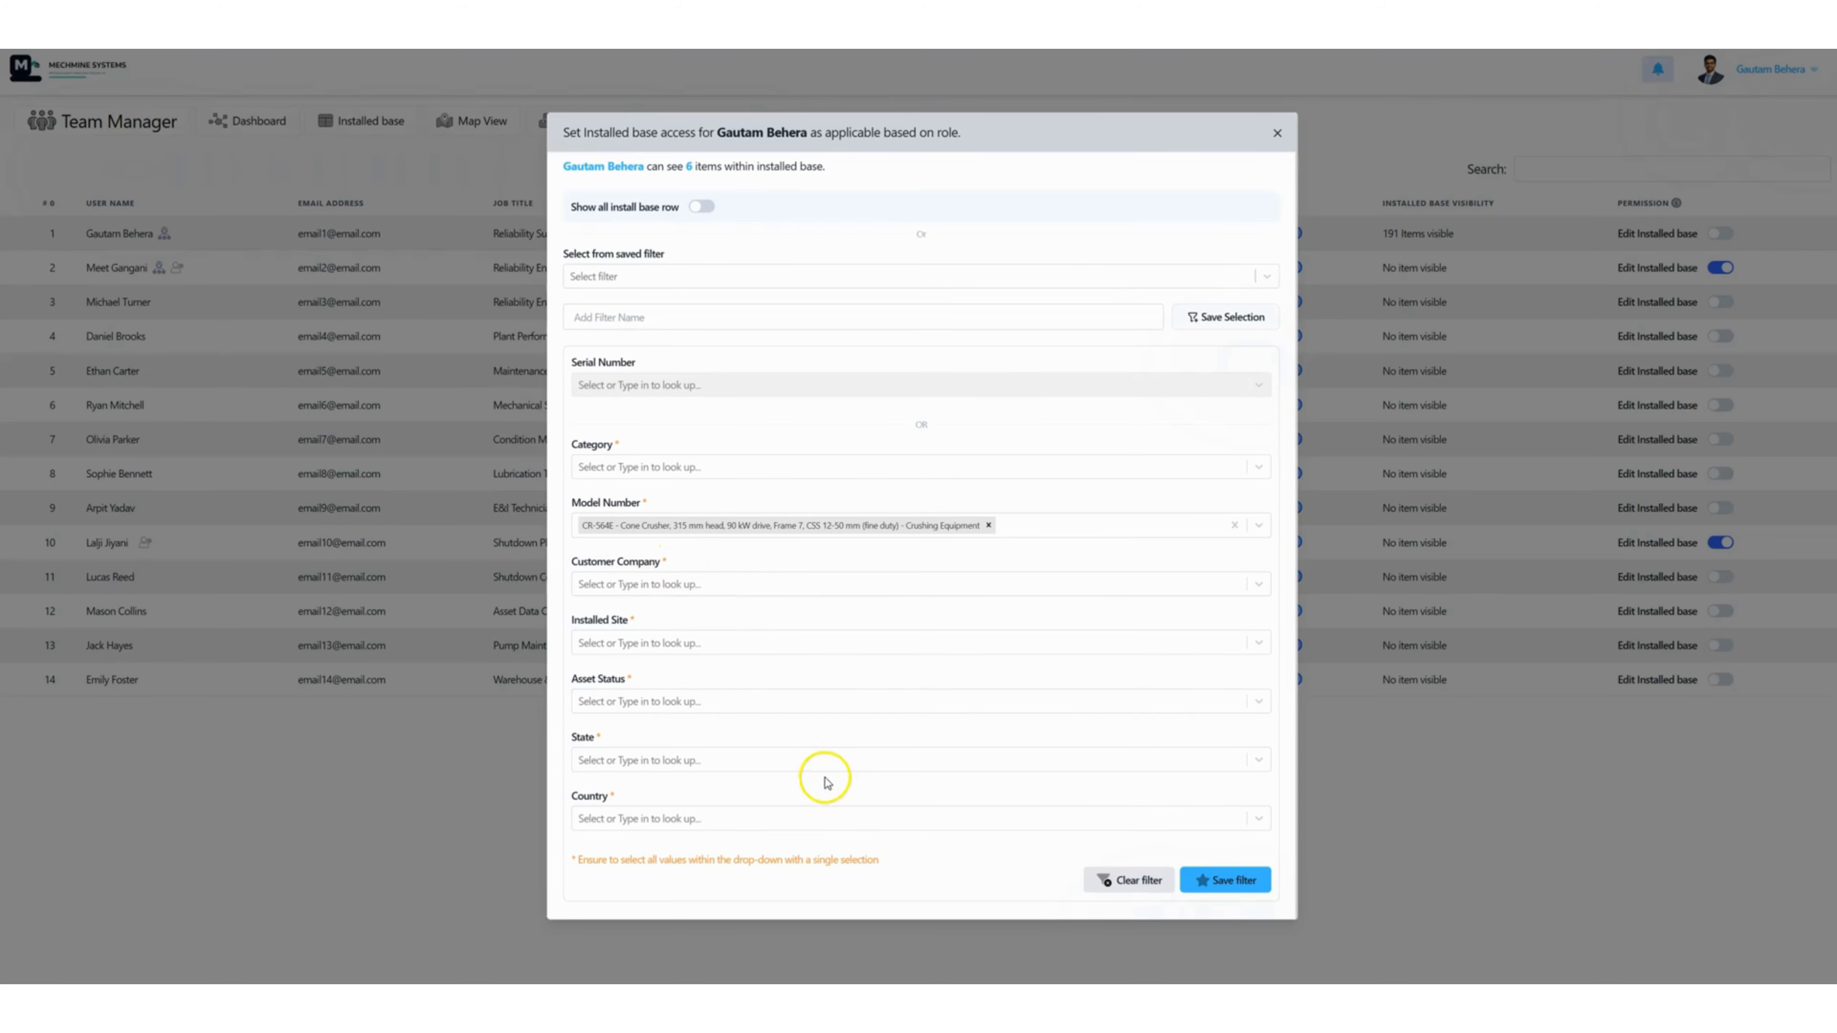
click(1218, 877)
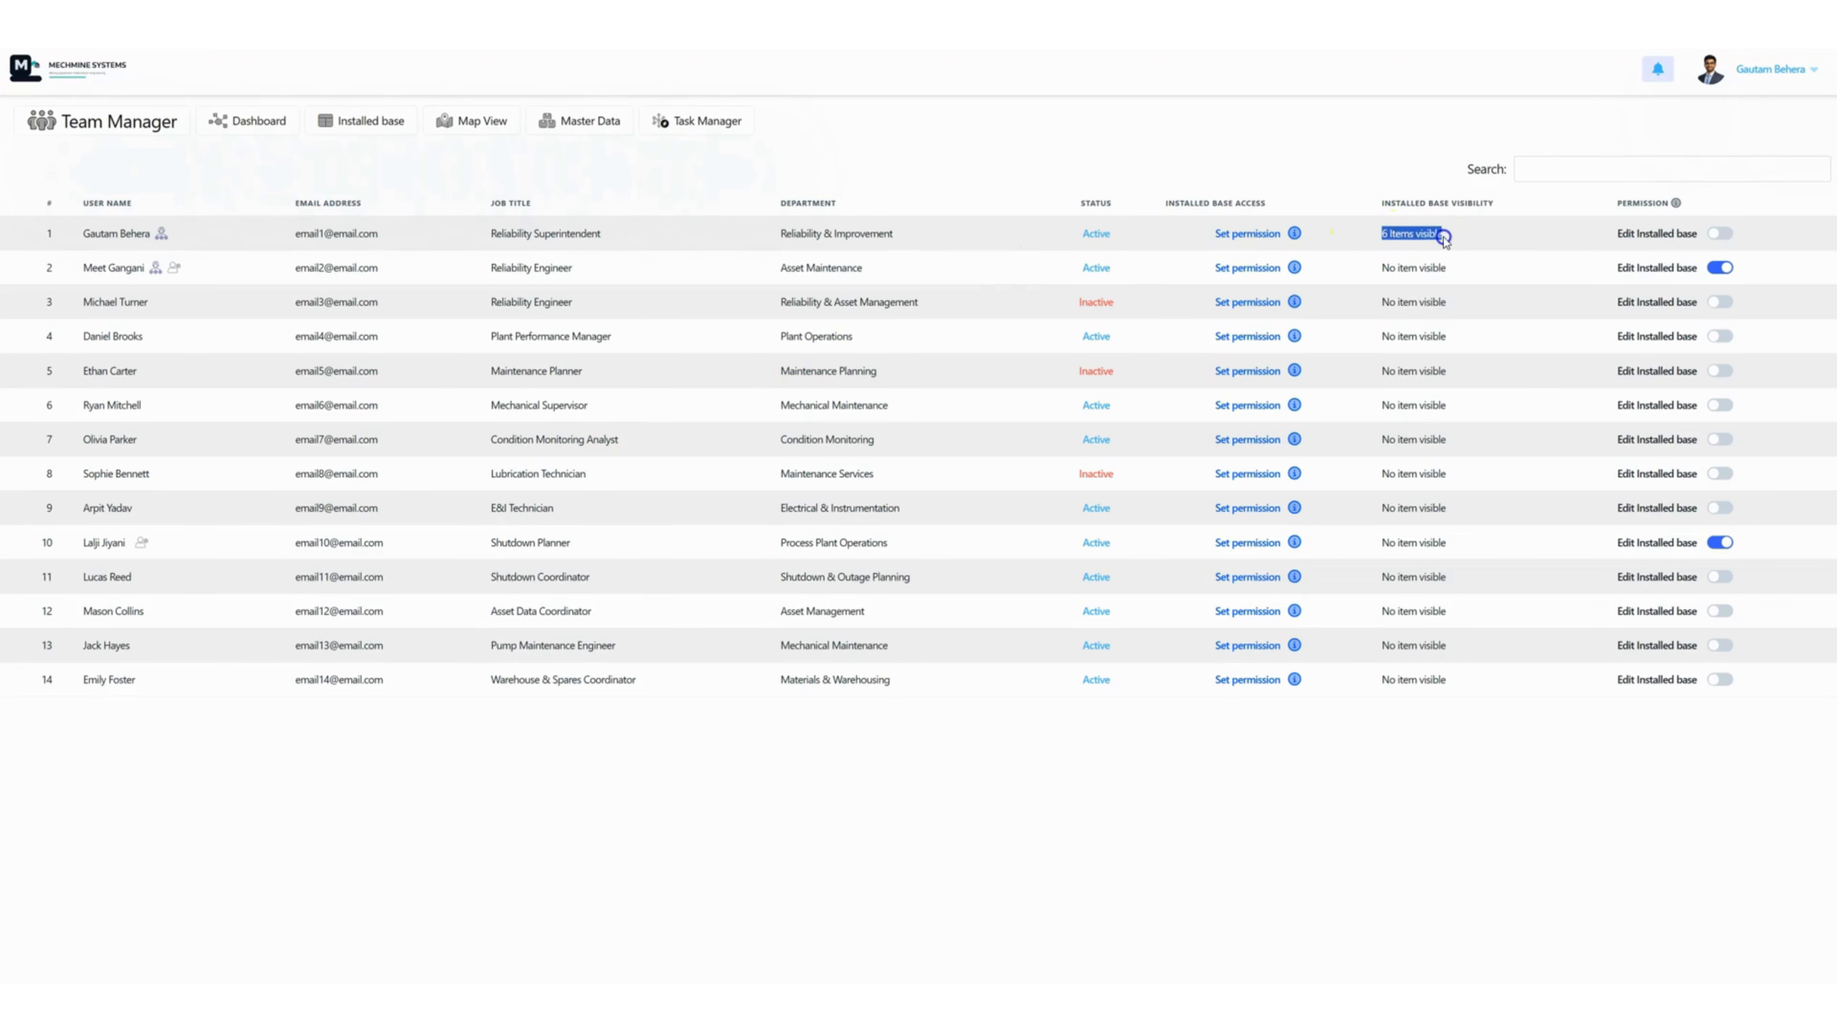
- Enable the Edit Installed base permission for the Reliability Superintendent in the first row
mouse_move(1296, 236)
click(1448, 236)
click(1728, 234)
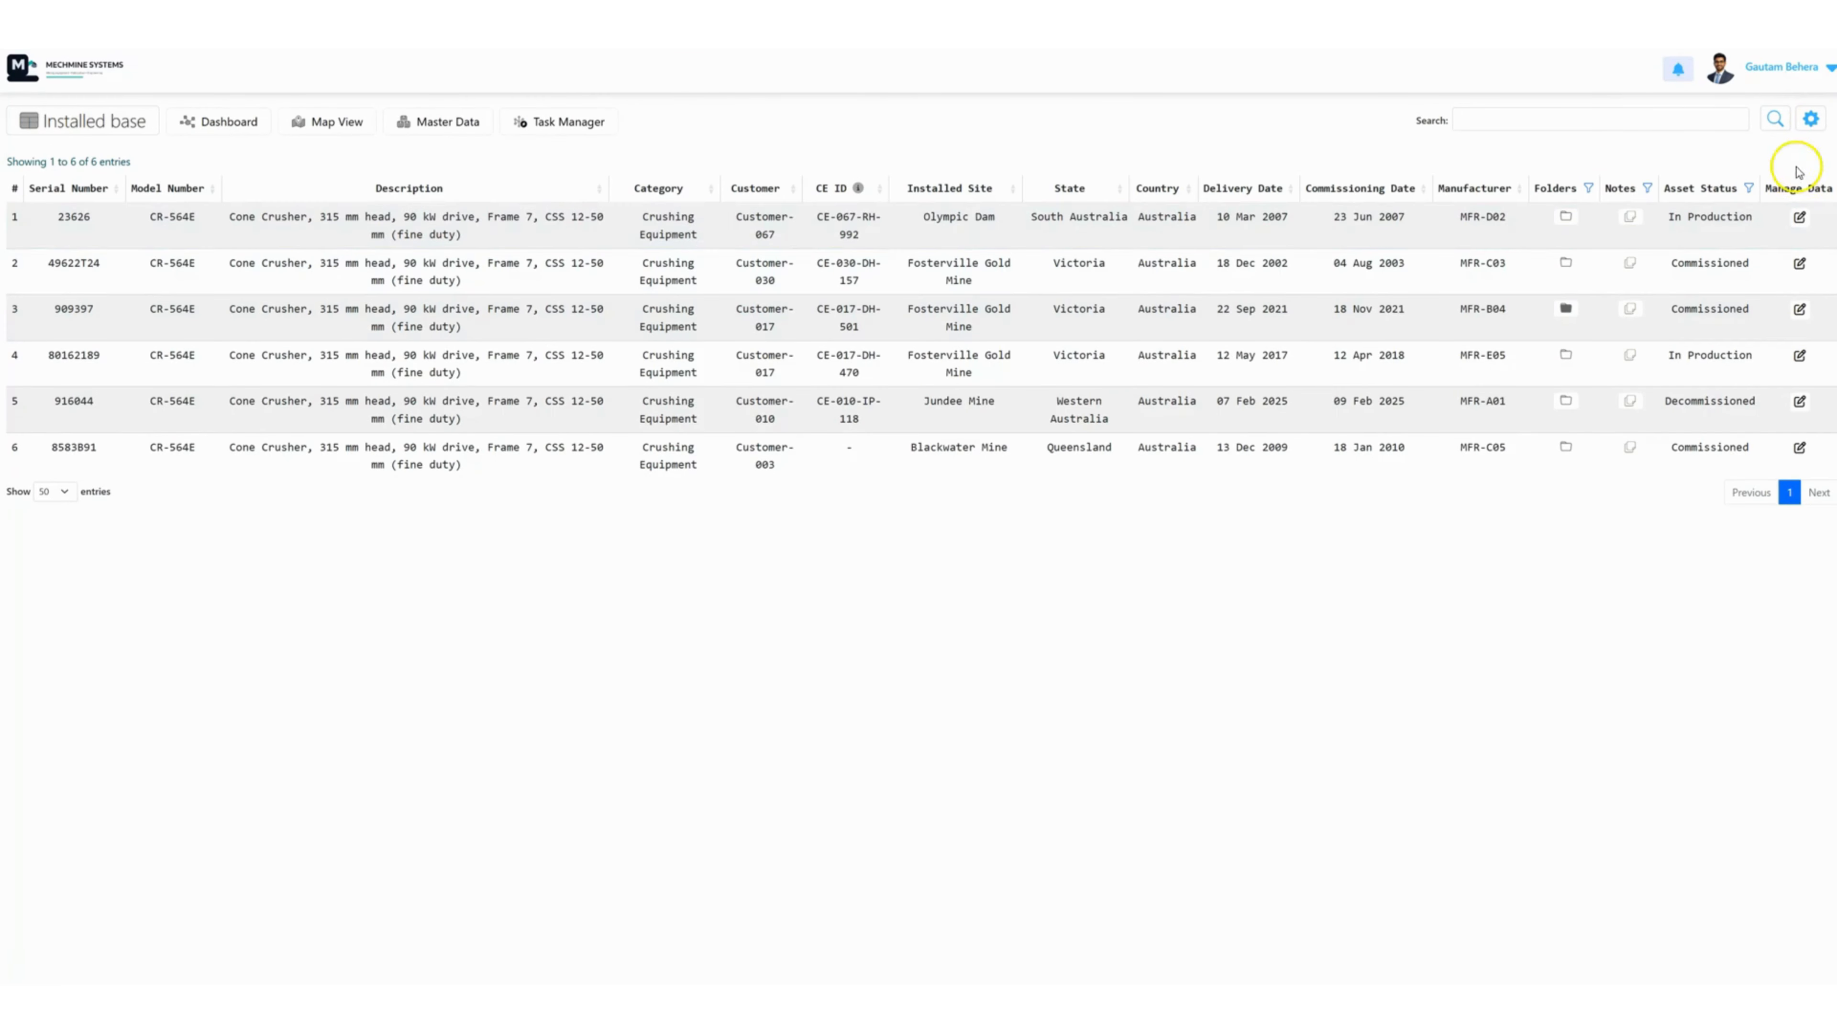
- Start inserting a new row in the Installed base and choose model number CR-564E for it
click(1810, 119)
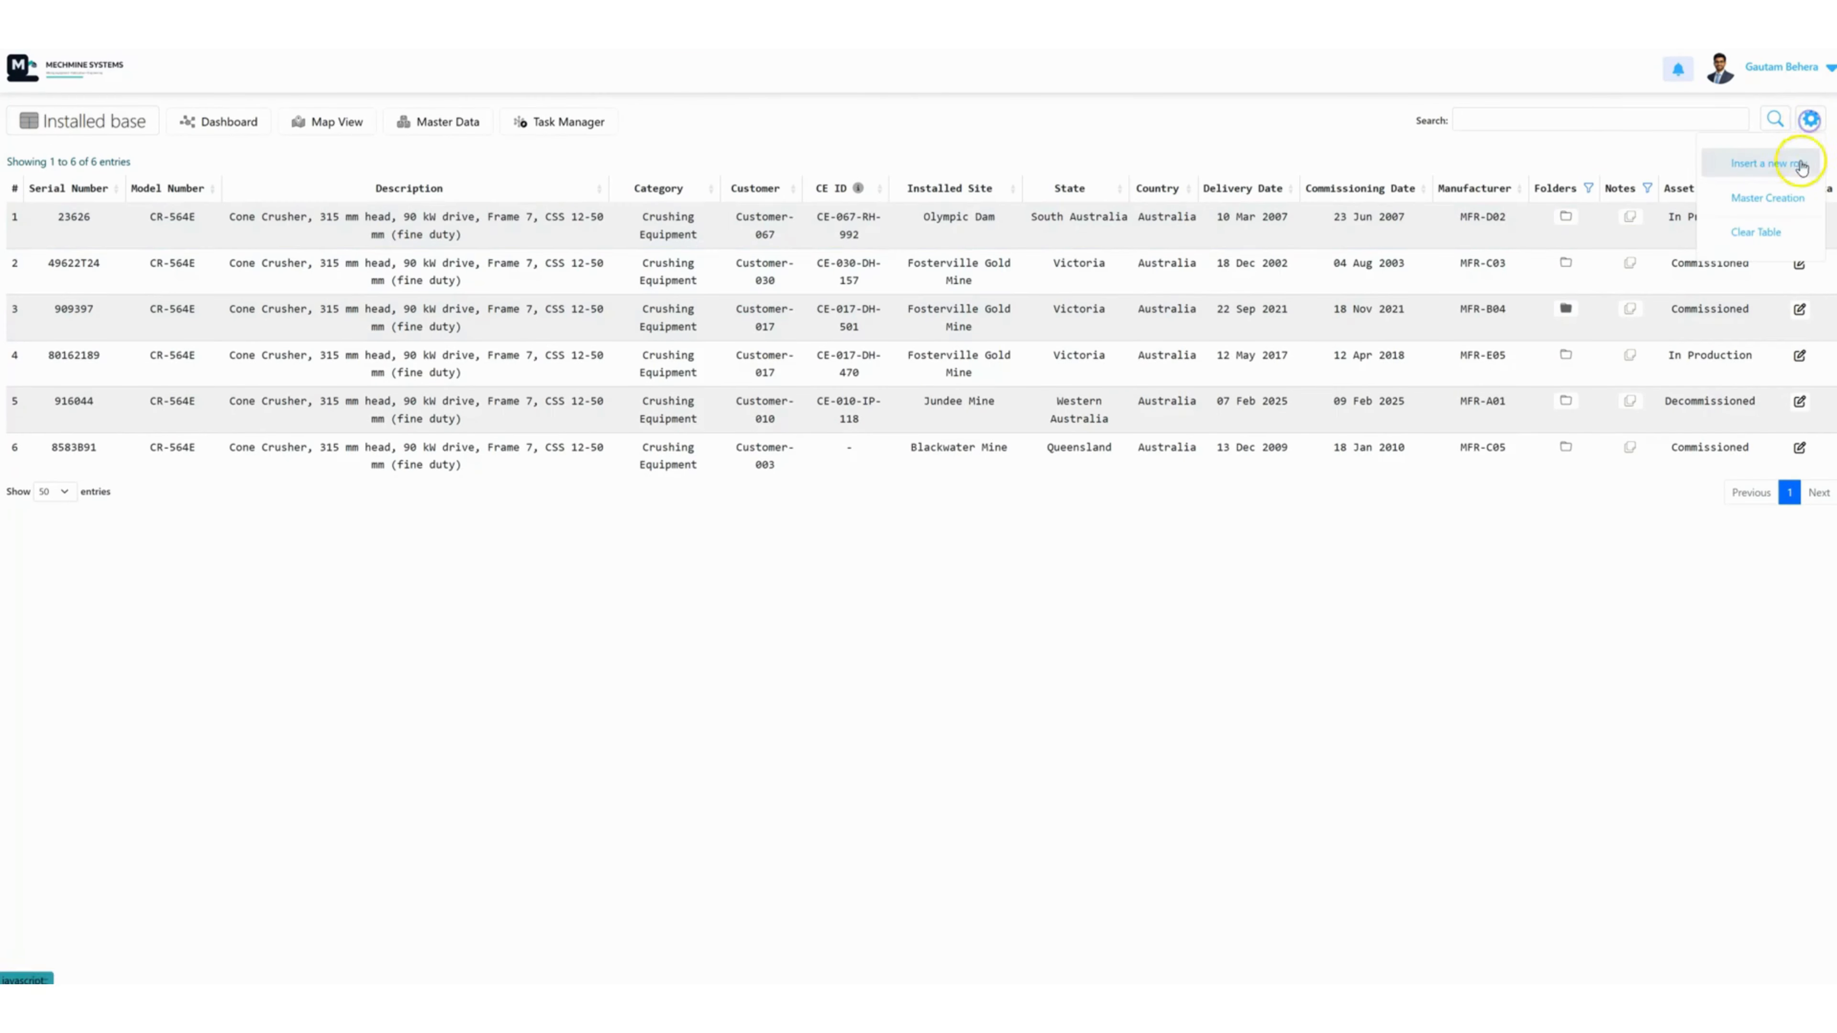
click(1771, 166)
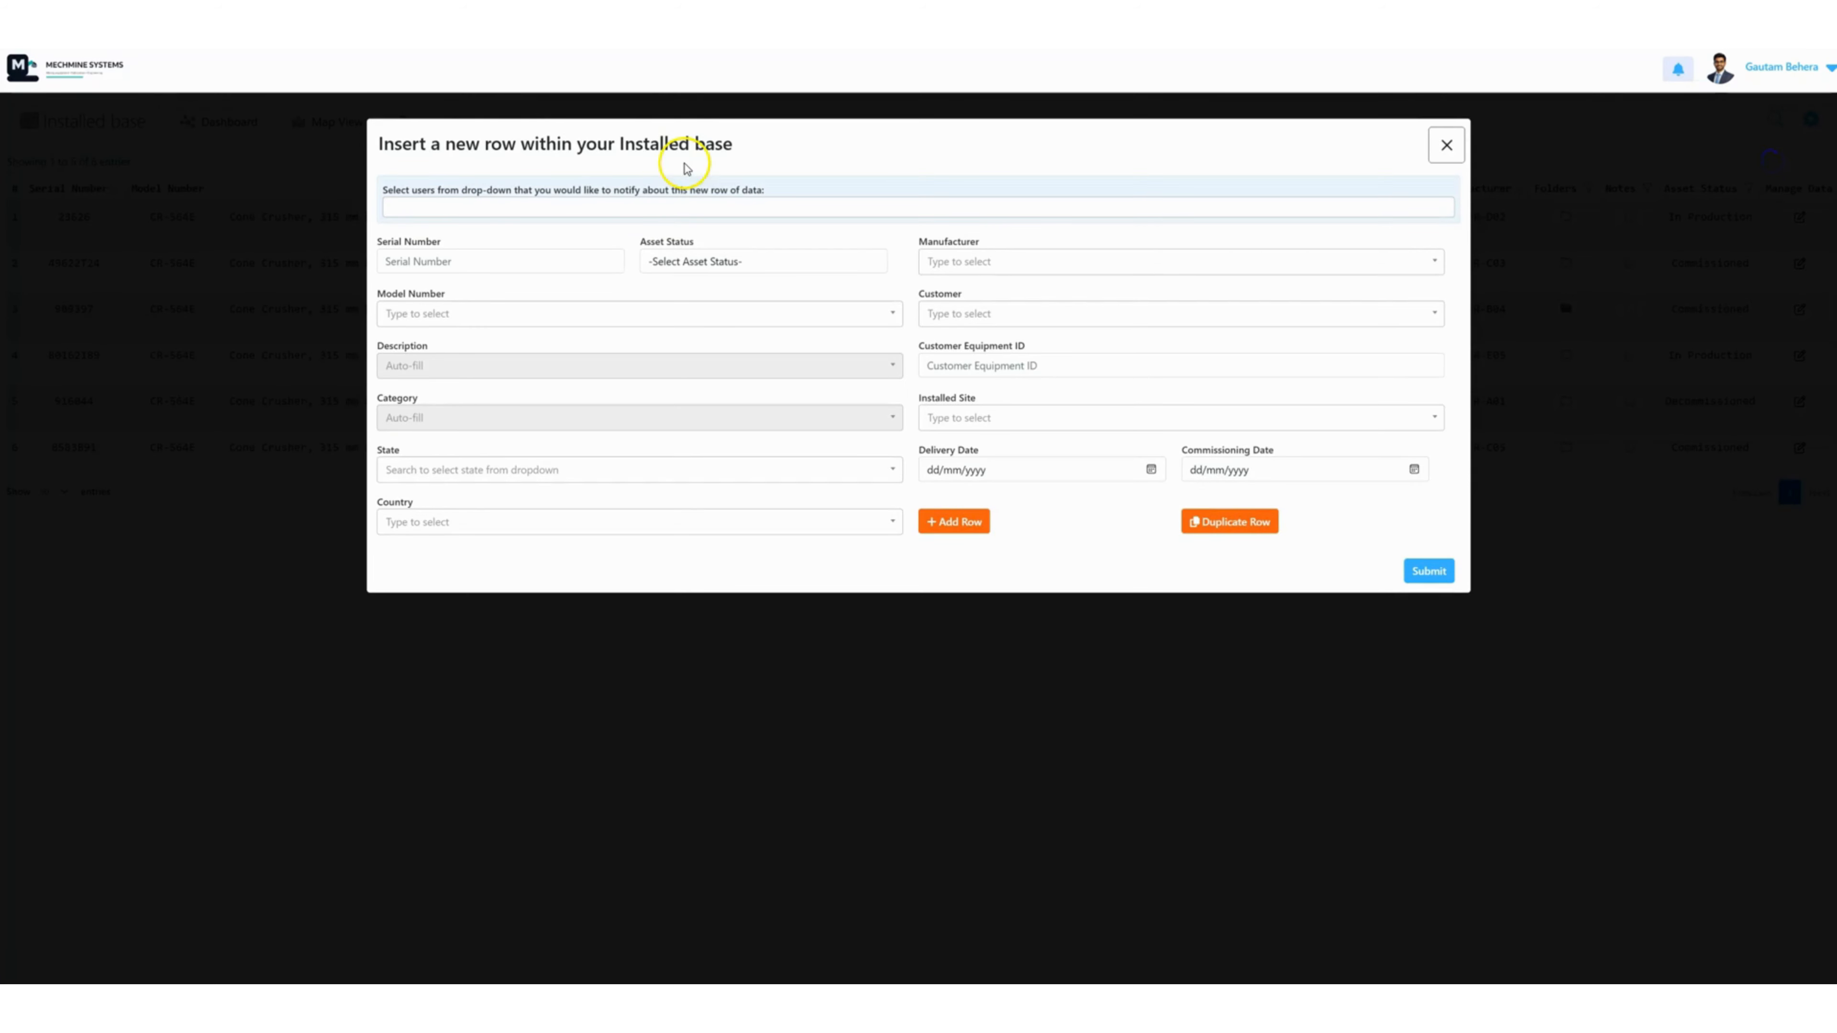
click(465, 313)
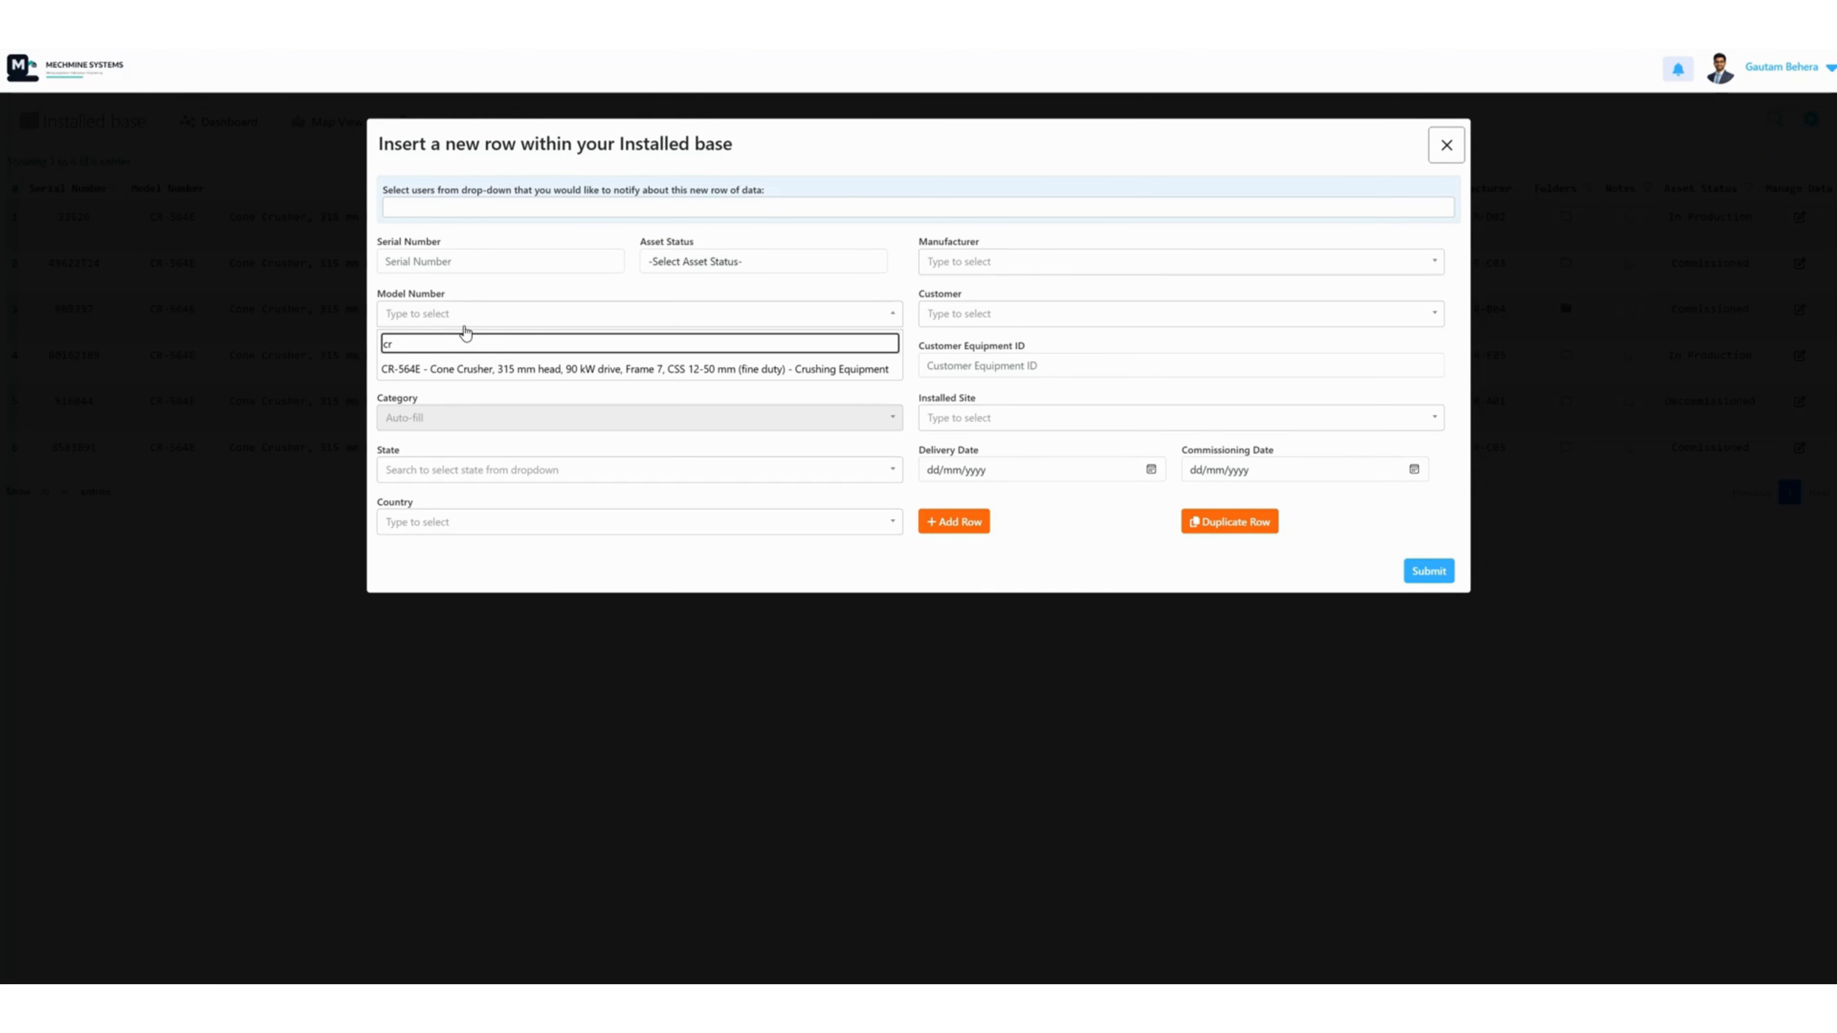
click(468, 367)
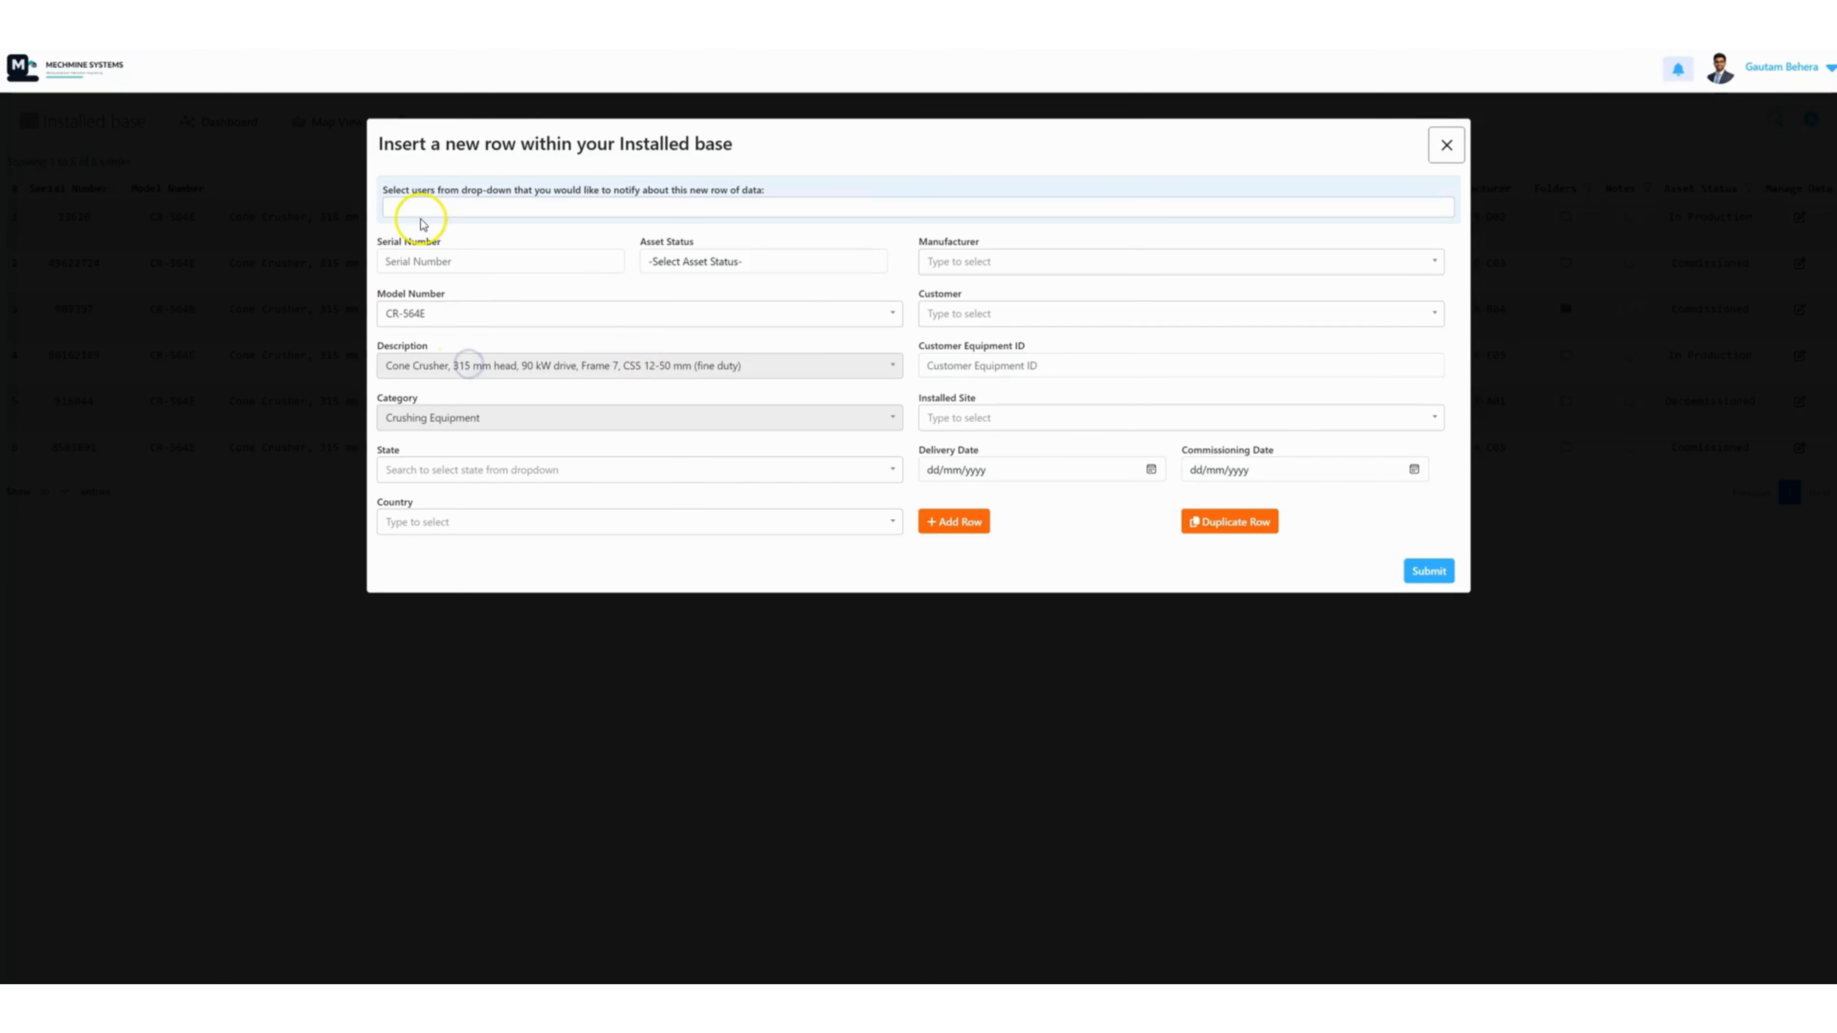
- Set the new row's customer to Customer-003 and its state to New South Wales
click(1197, 313)
text(cu)
click(1004, 370)
click(443, 472)
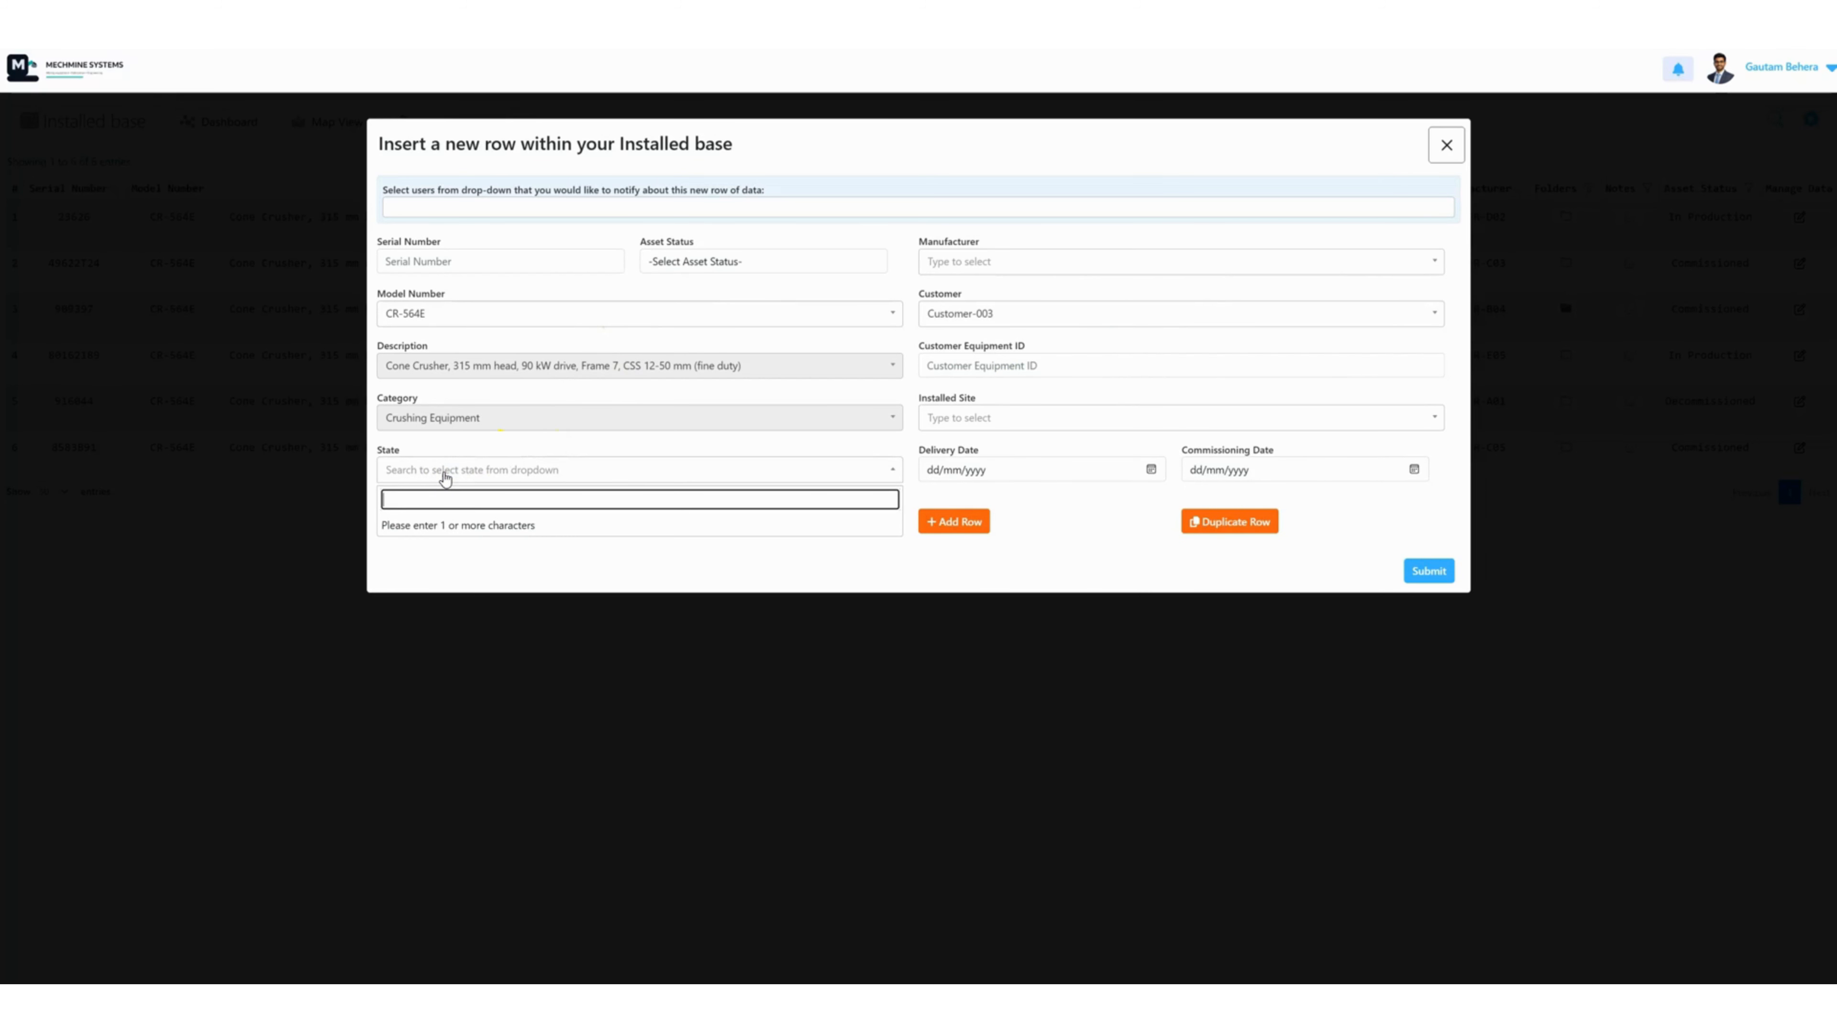
text(new)
click(445, 525)
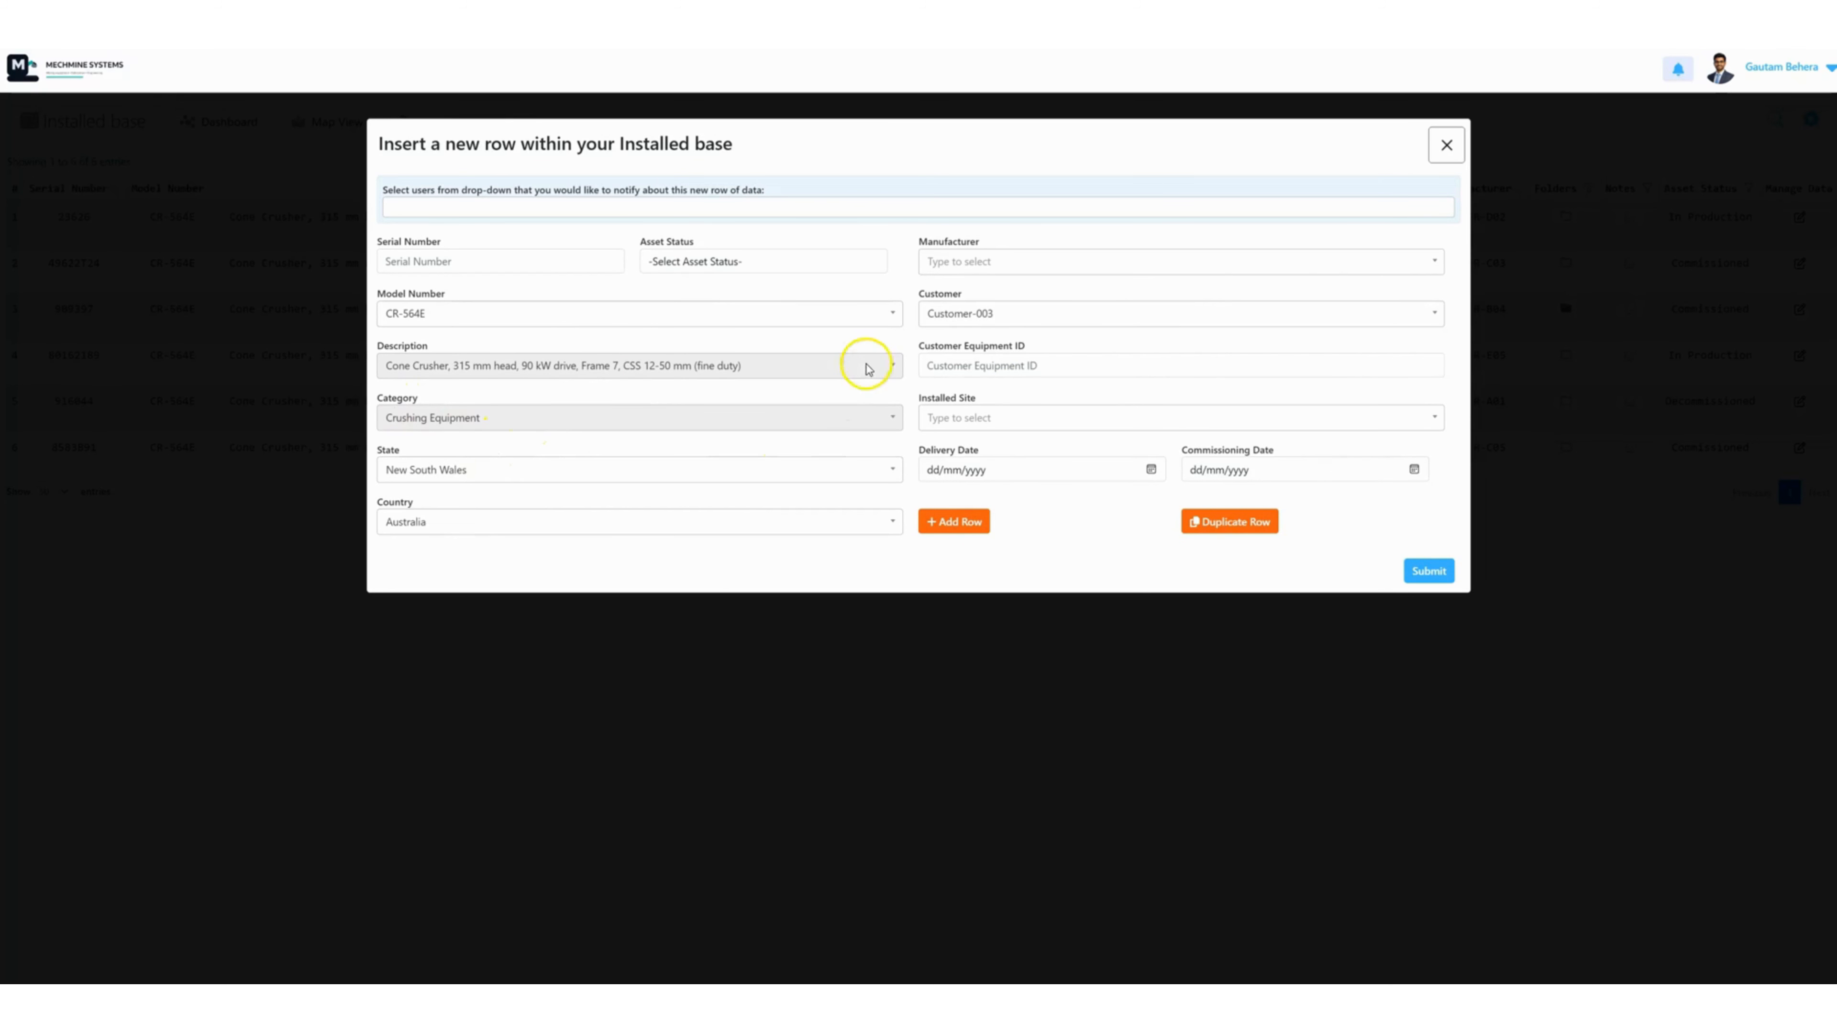
- Set the new row's manufacturer to MFR-C05 and its asset status to Commissioned
click(960, 265)
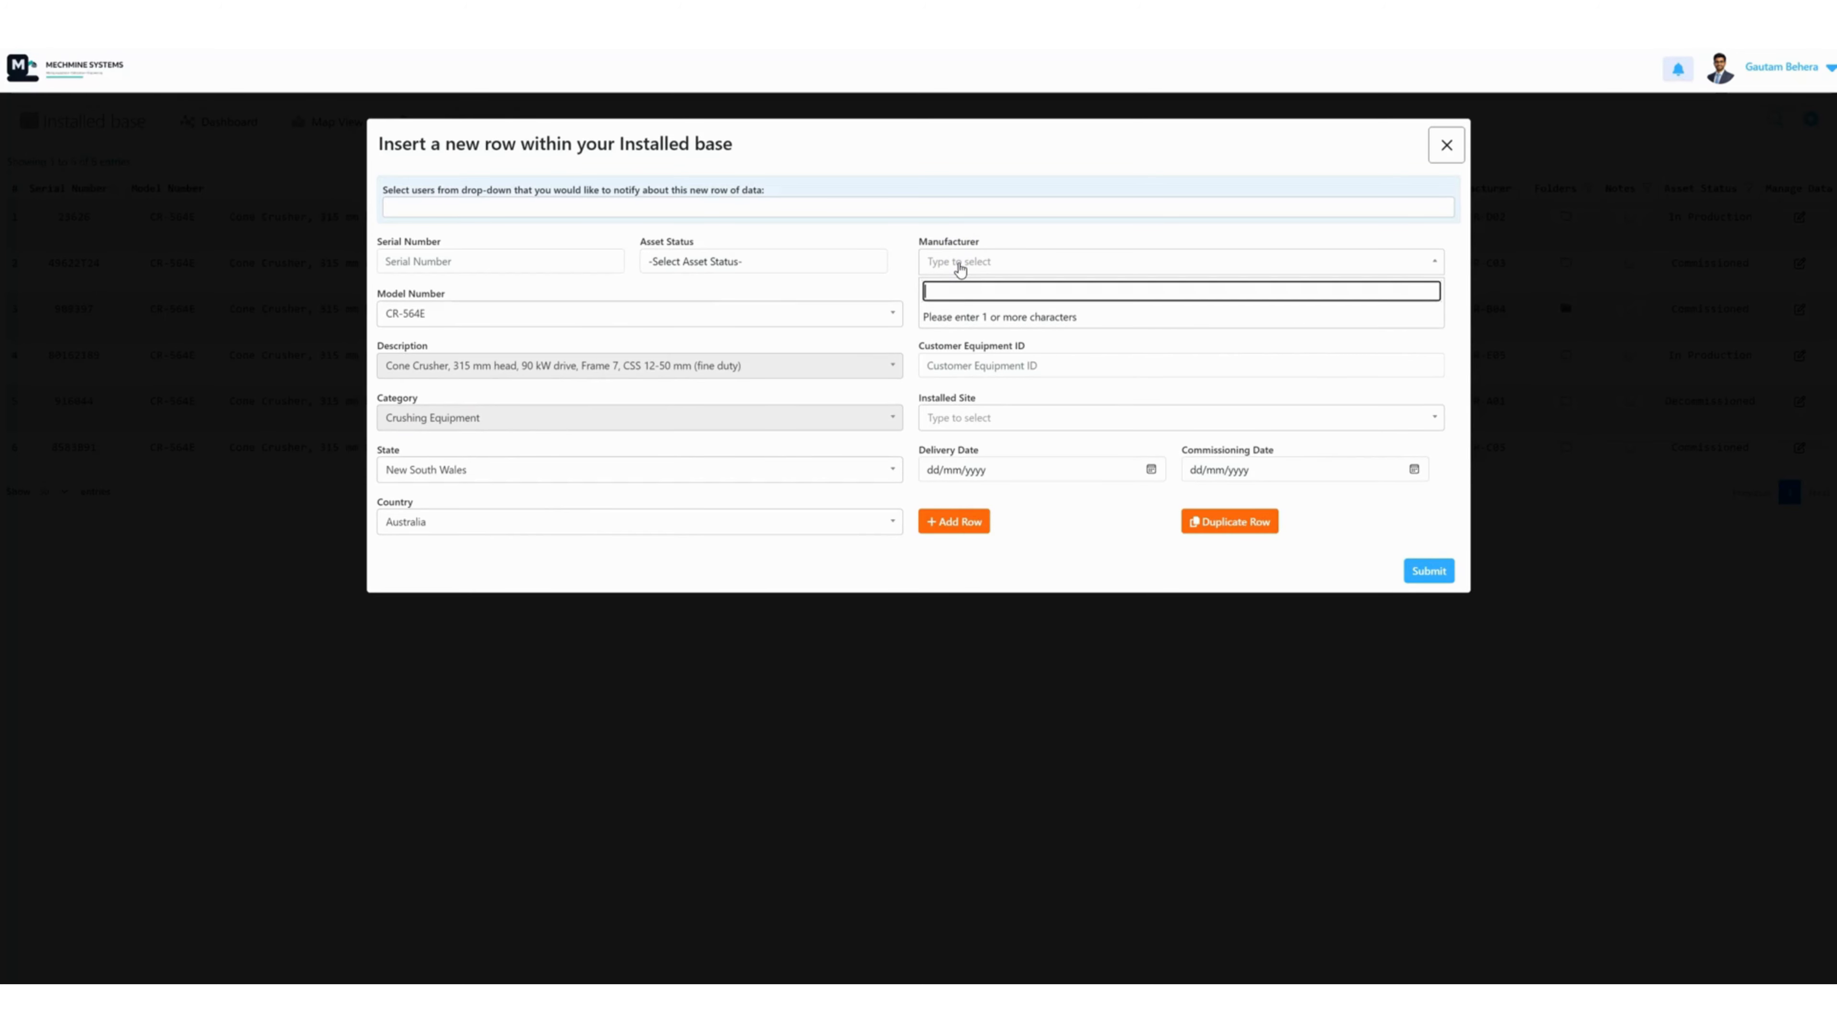
text(man)
key(BackSpace)
key(BackSpace)
key(BackSpace)
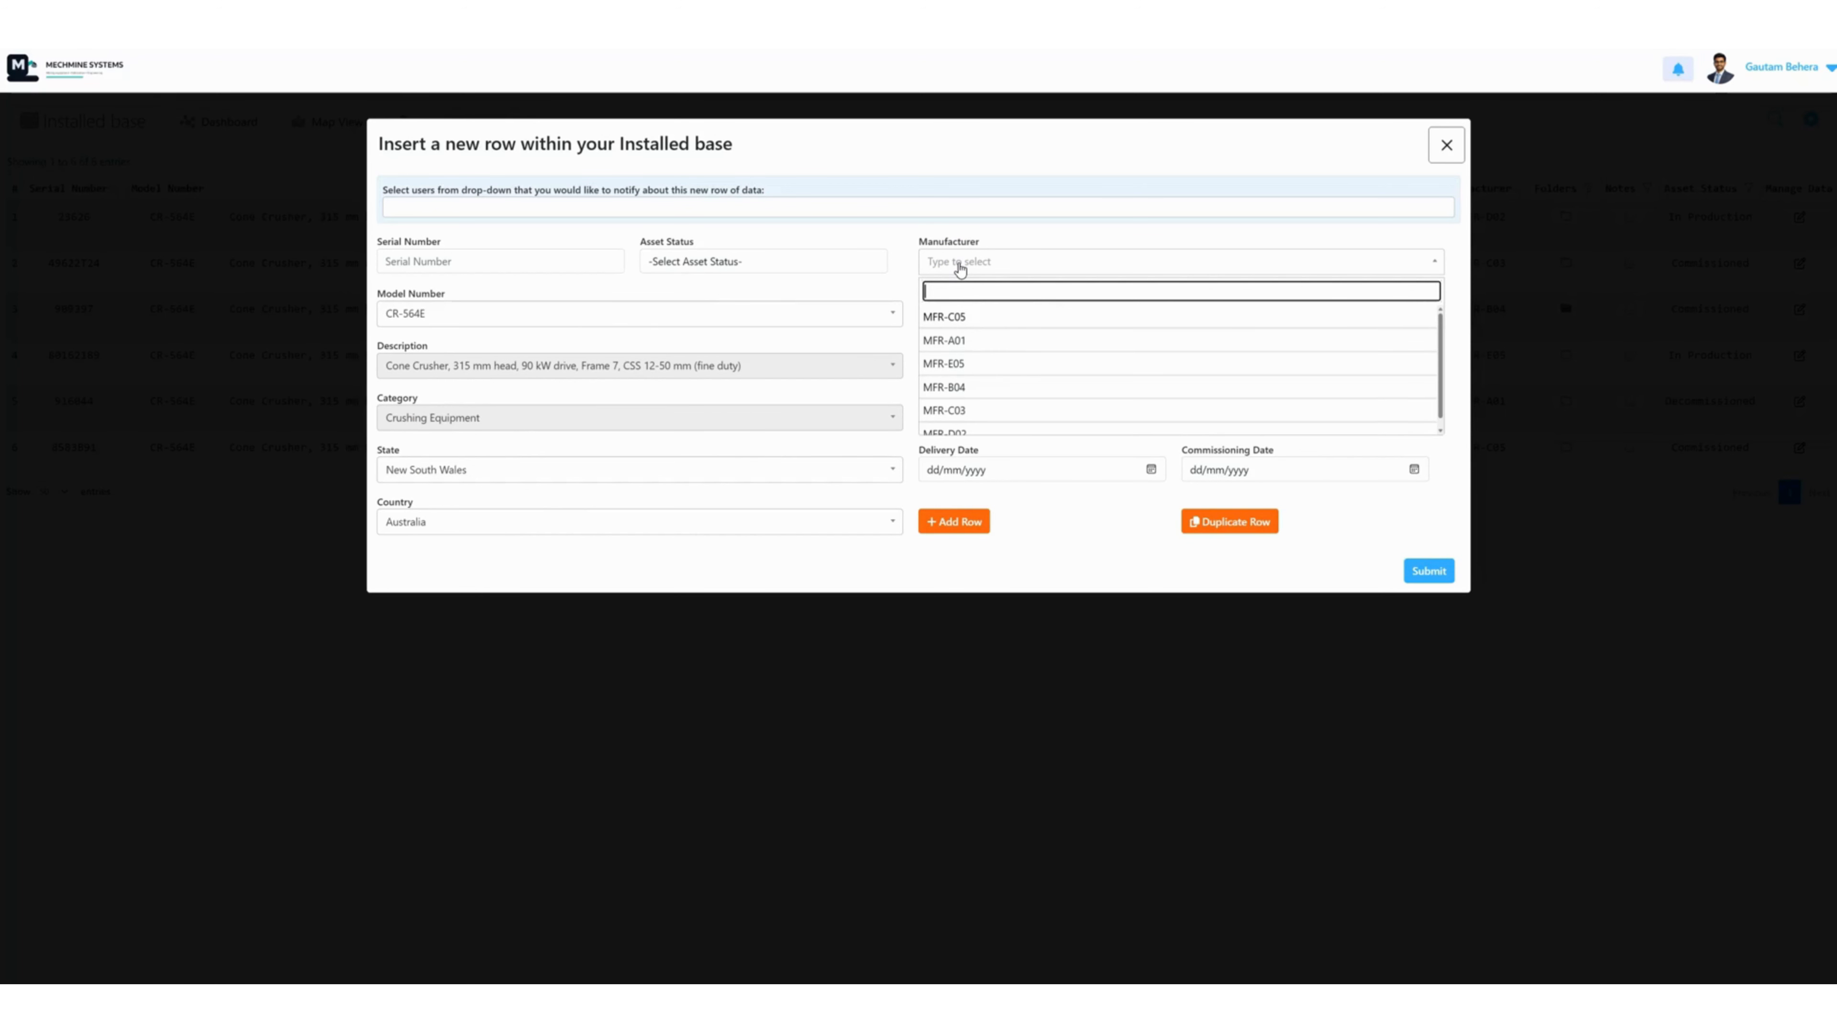
click(952, 316)
click(739, 261)
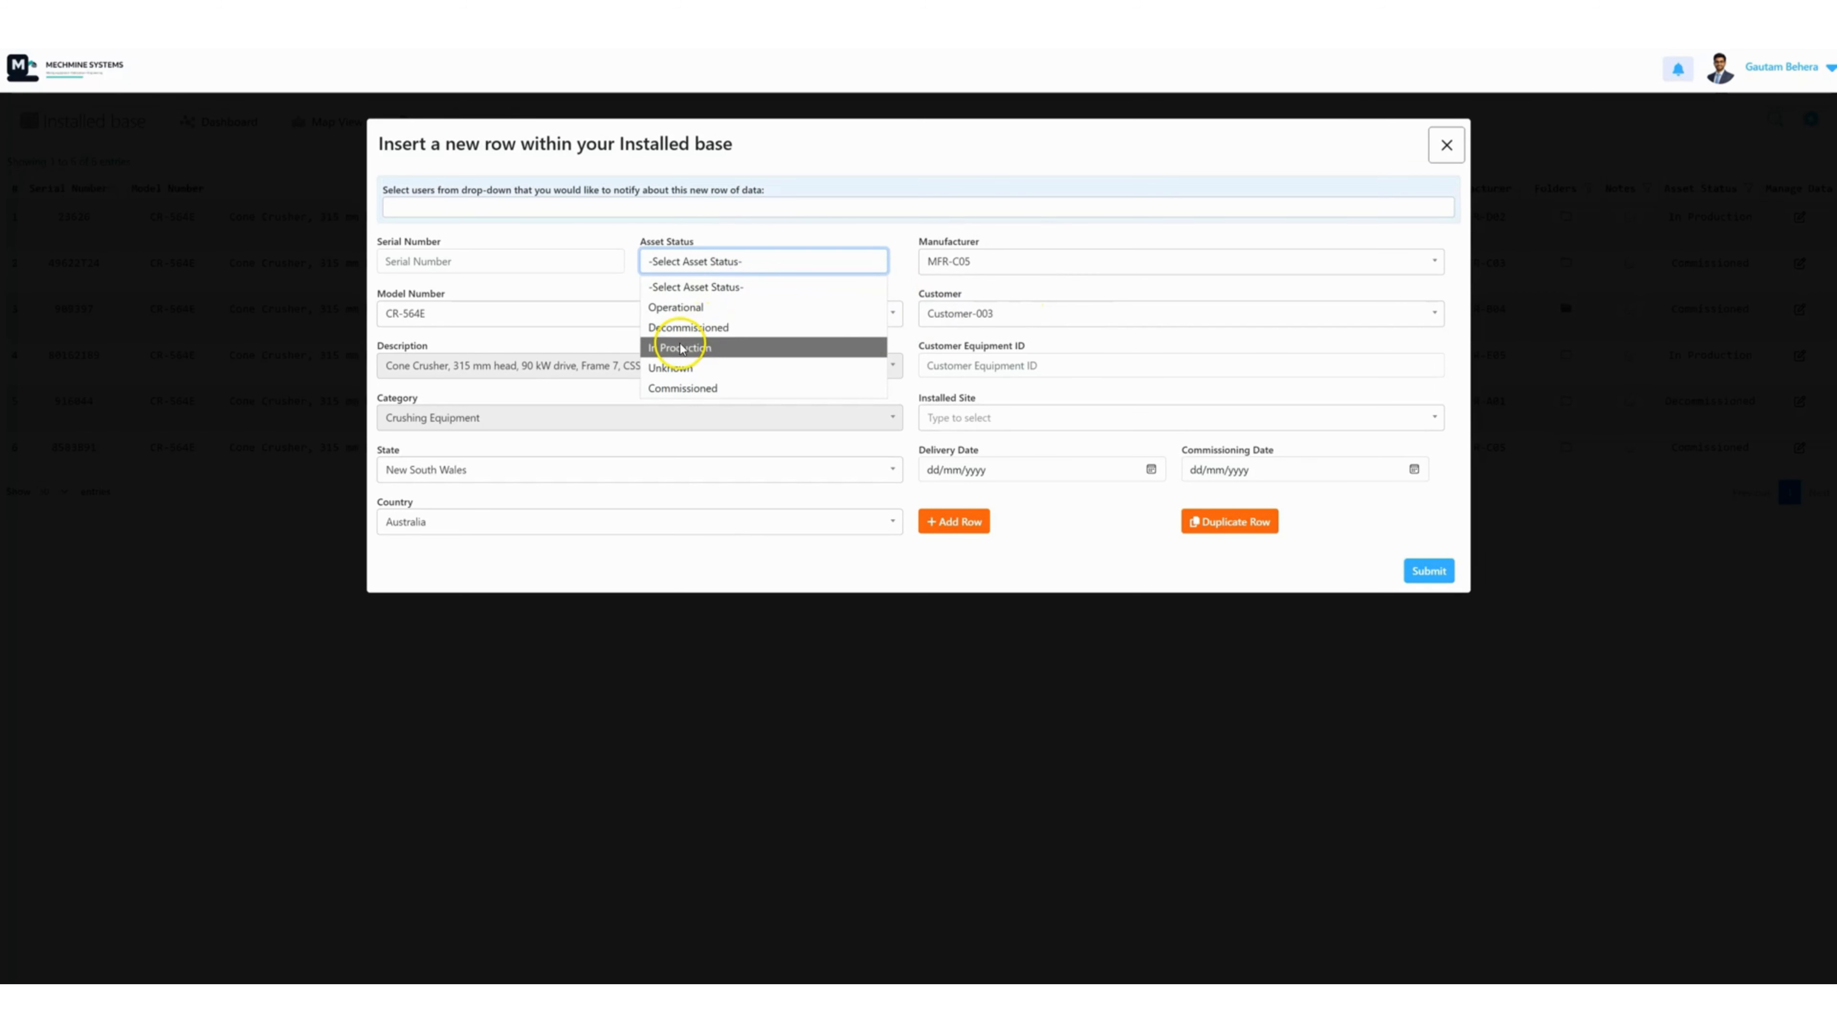
click(687, 388)
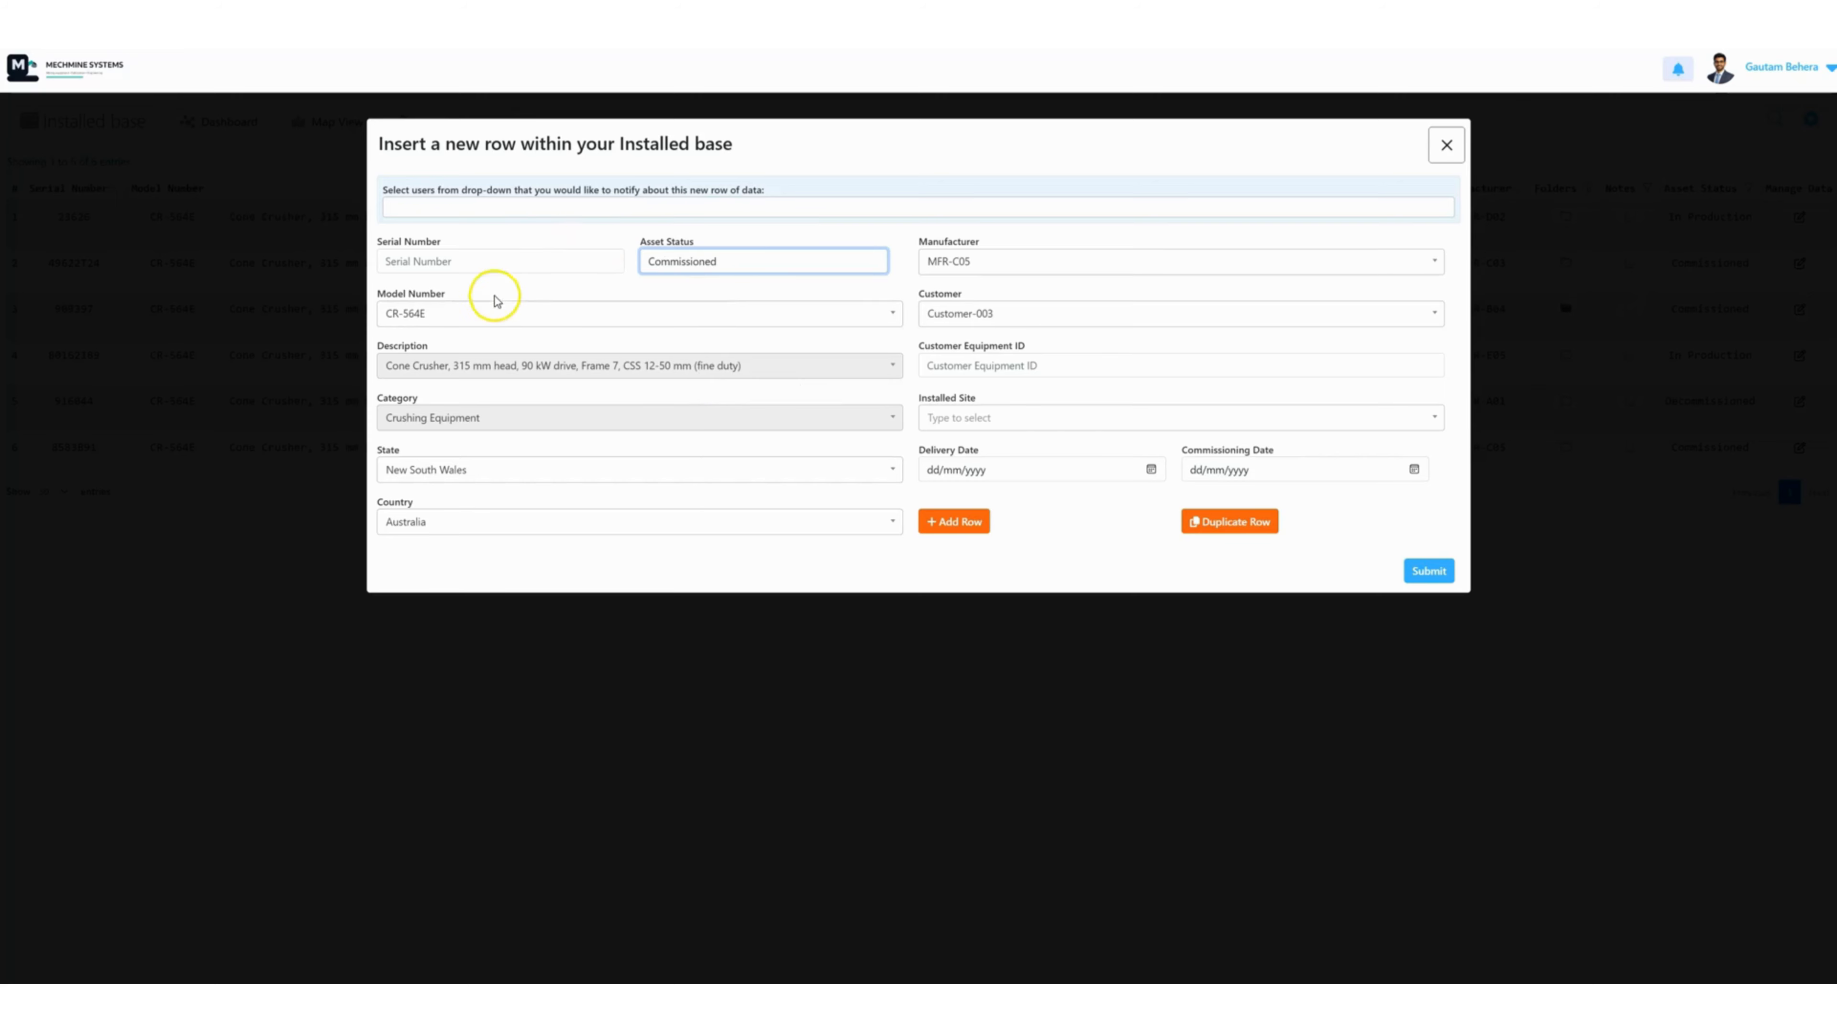
- Set the new row's installed site to Fosterville Gold Mine and its delivery date to 26/02/2026
click(1022, 421)
text(g)
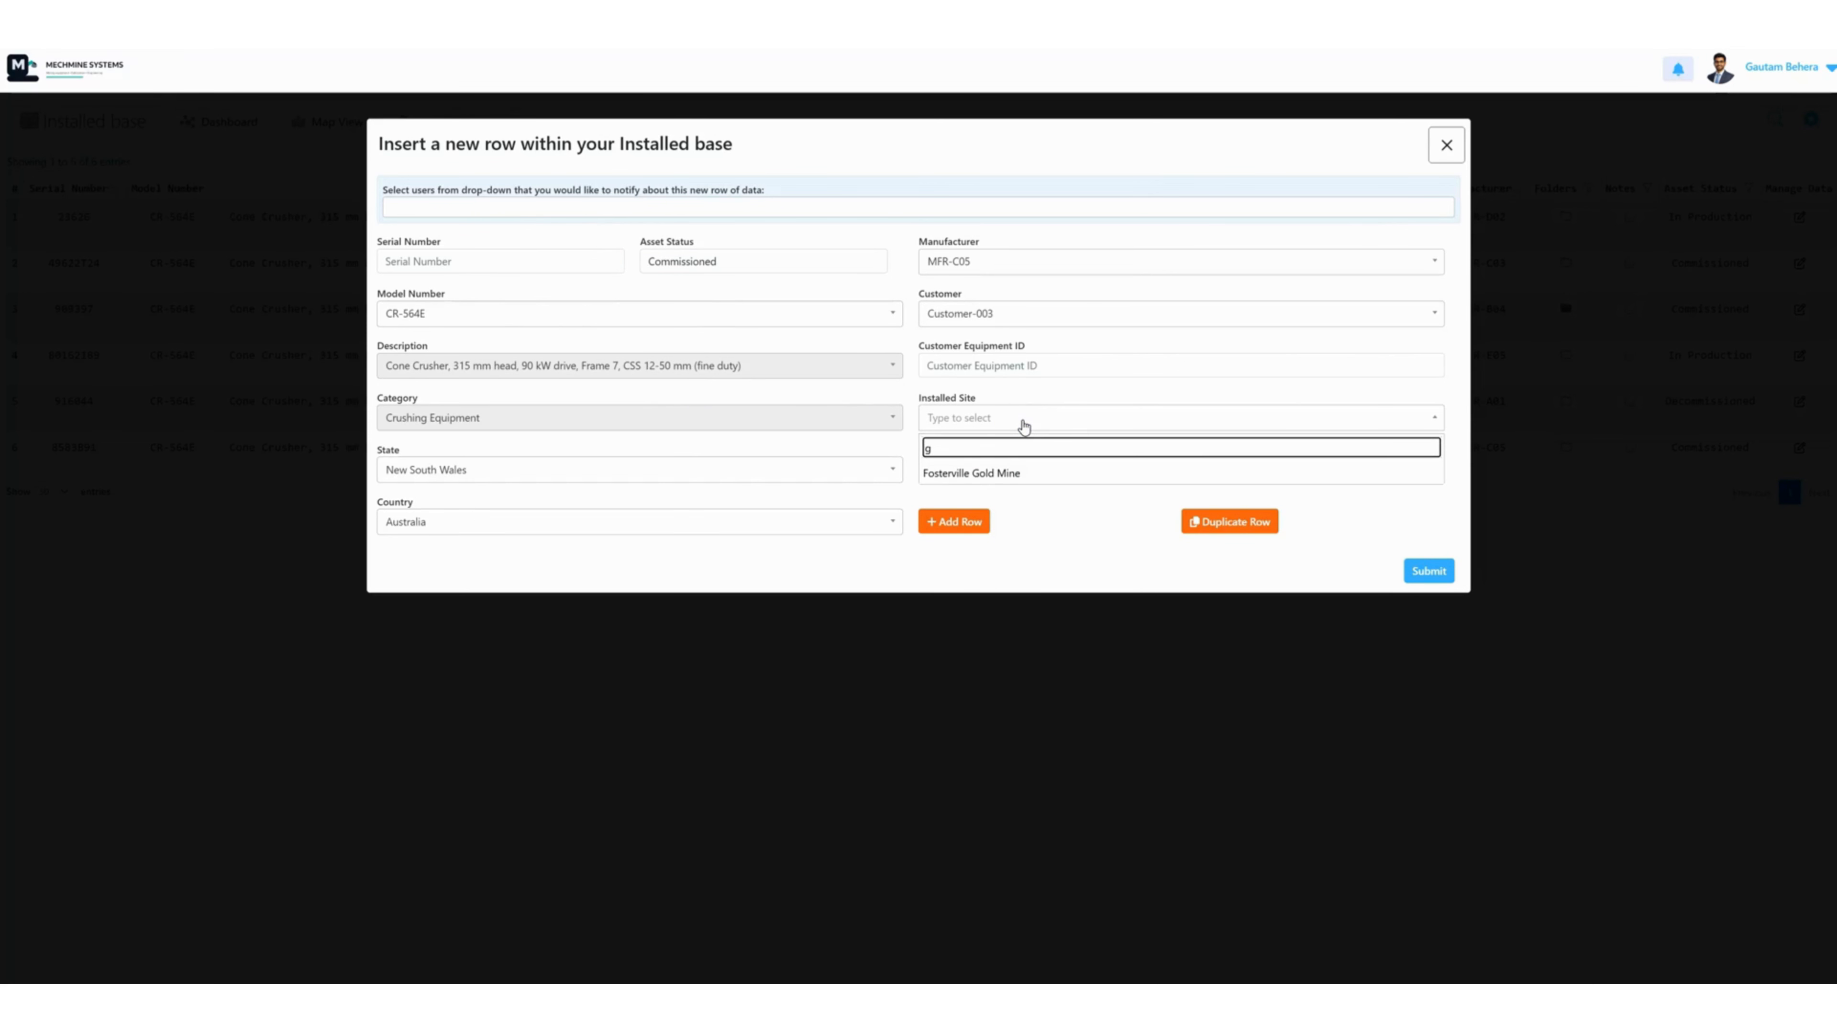
click(985, 479)
click(1150, 468)
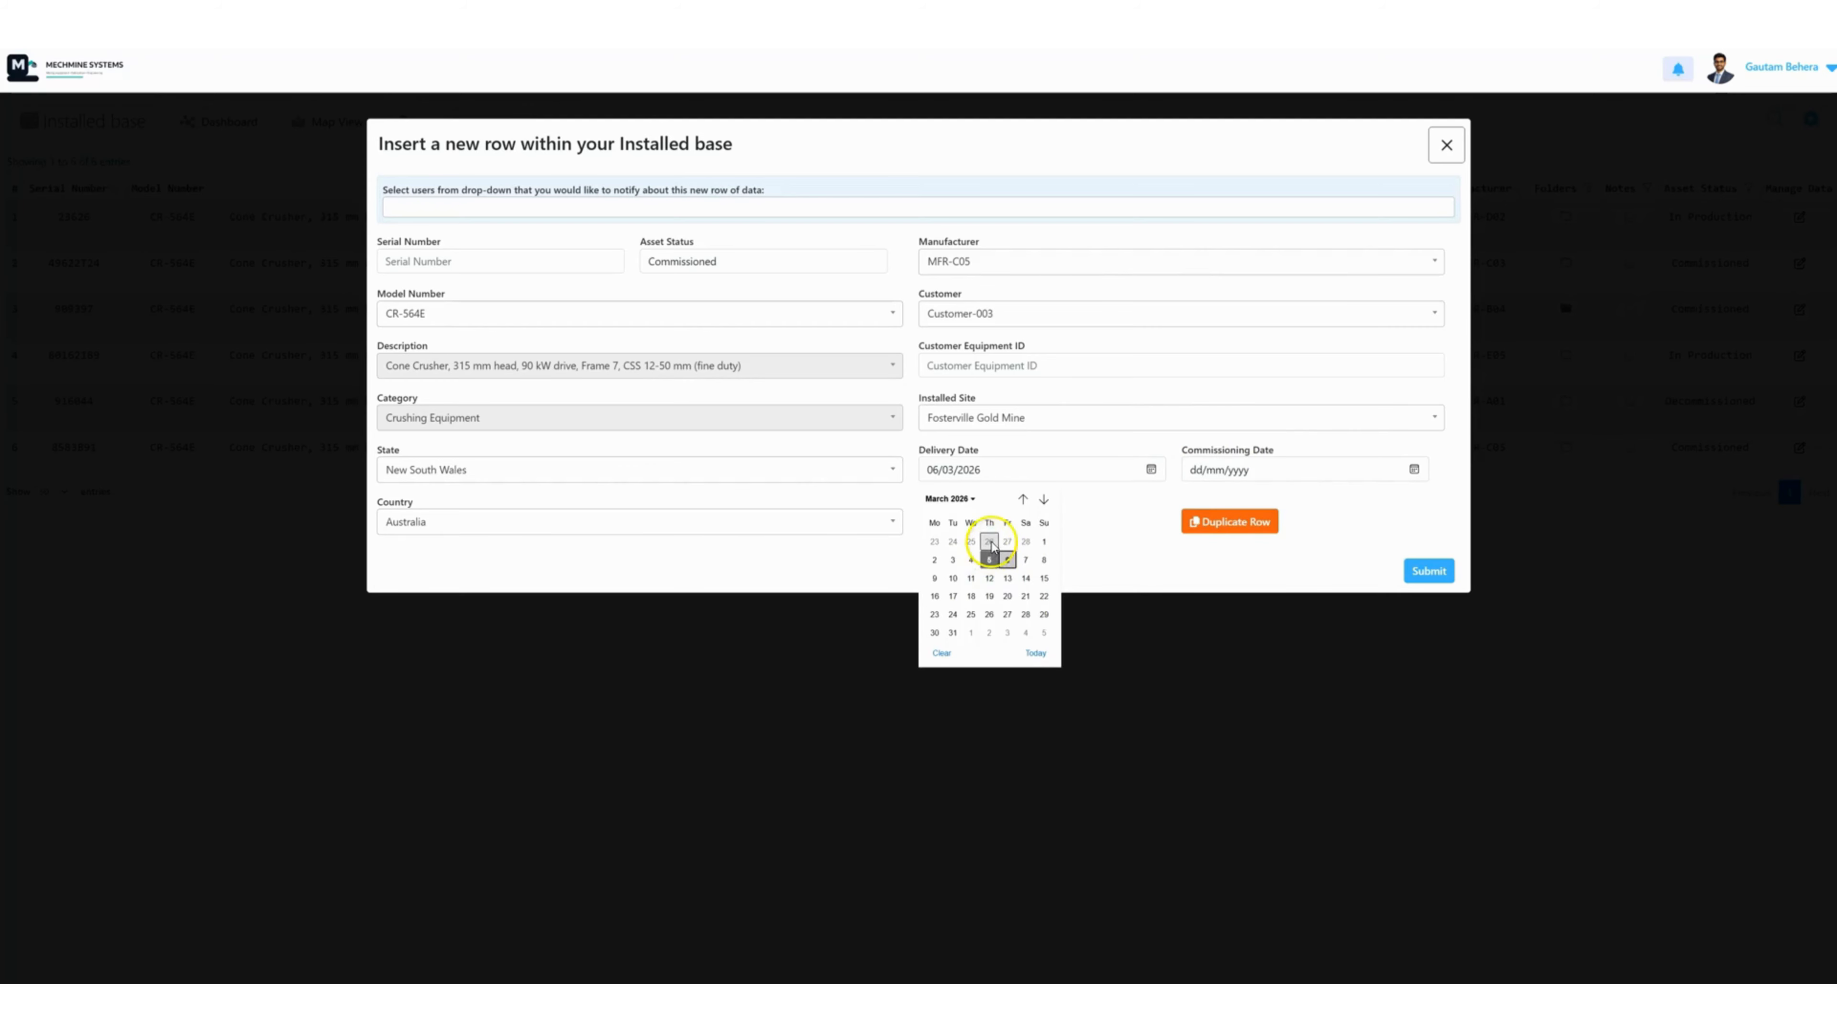
click(989, 543)
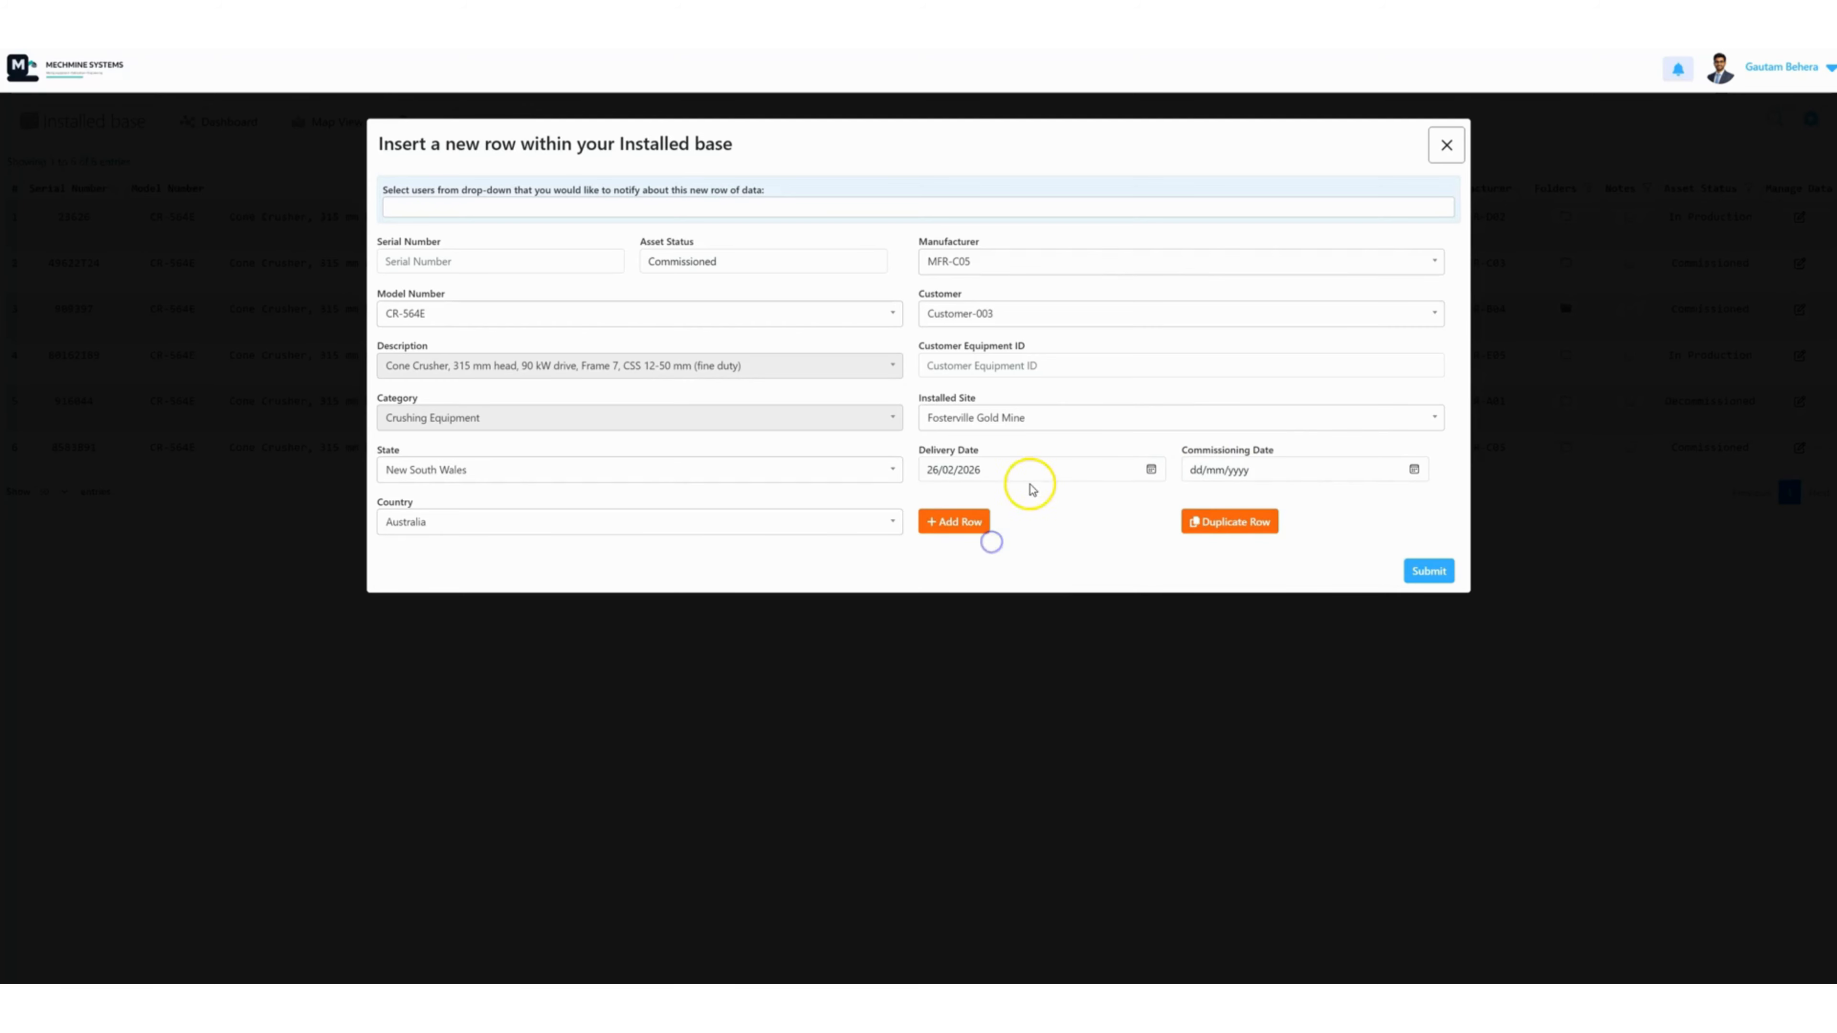
- Set the new row's commissioning date to 05/03/2026 and serial number to TEST-1234, and submit the row
click(1412, 469)
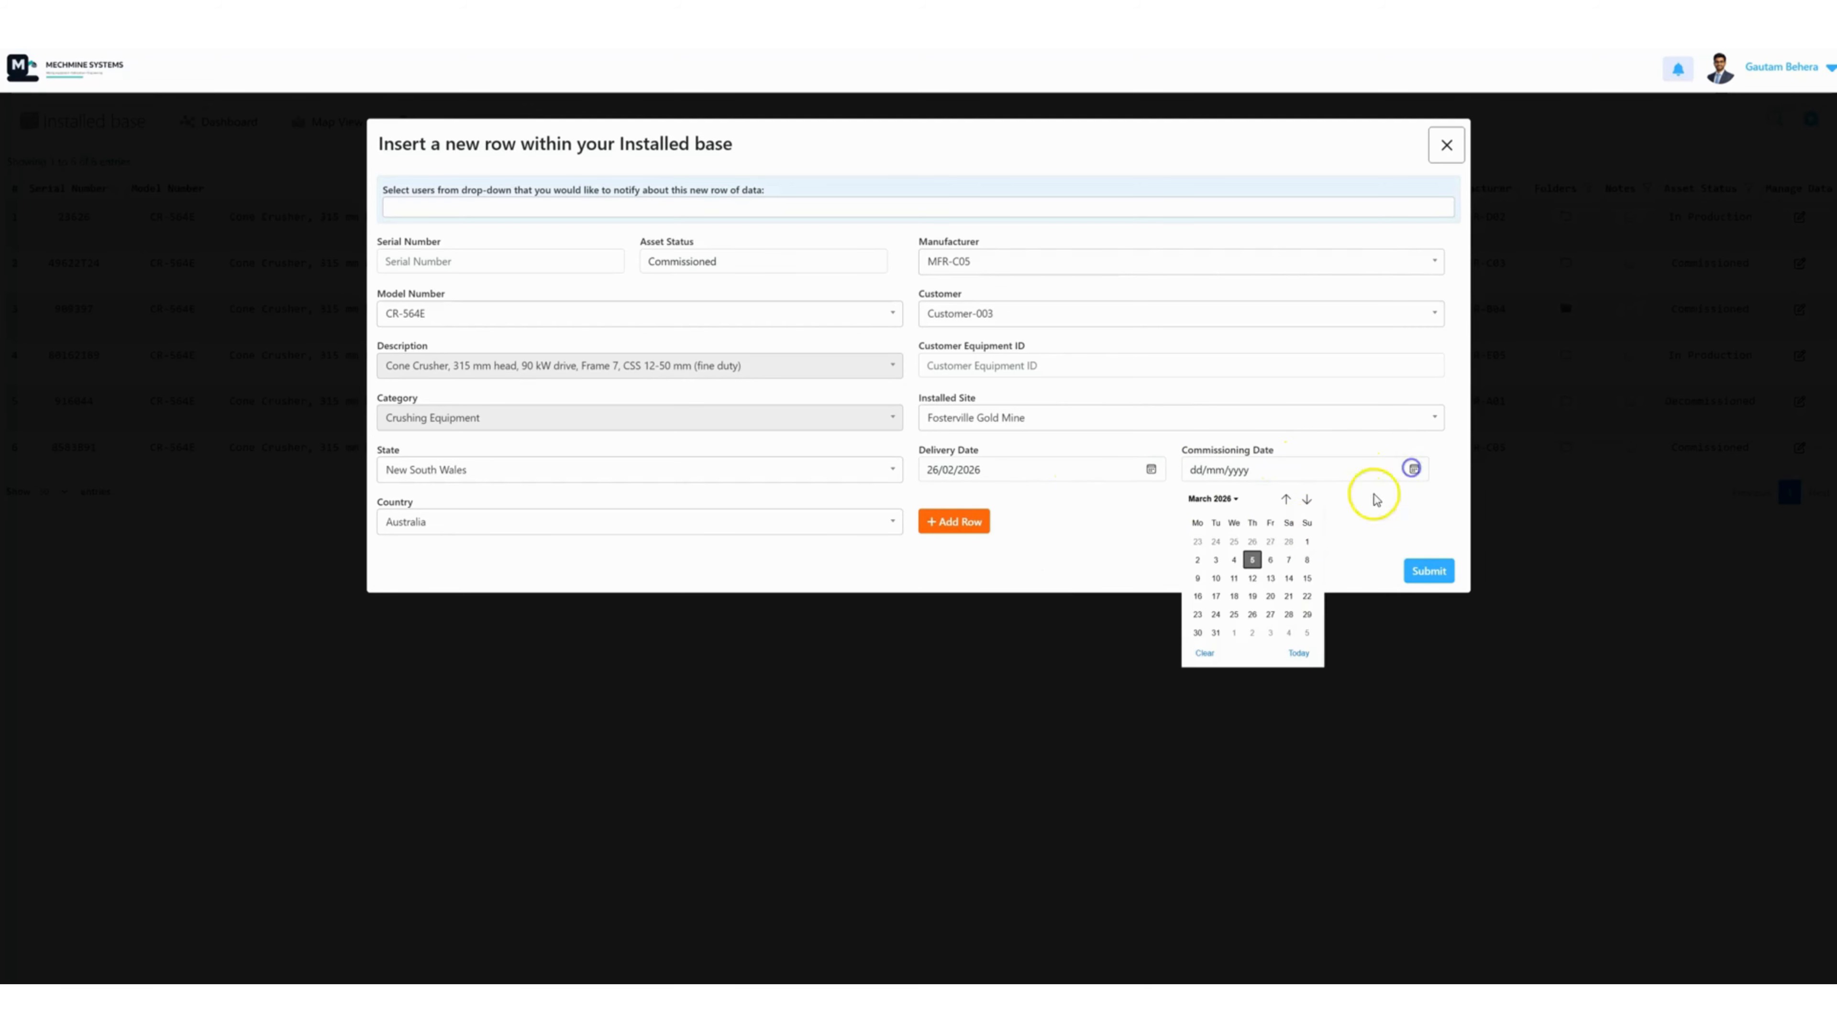
click(1256, 559)
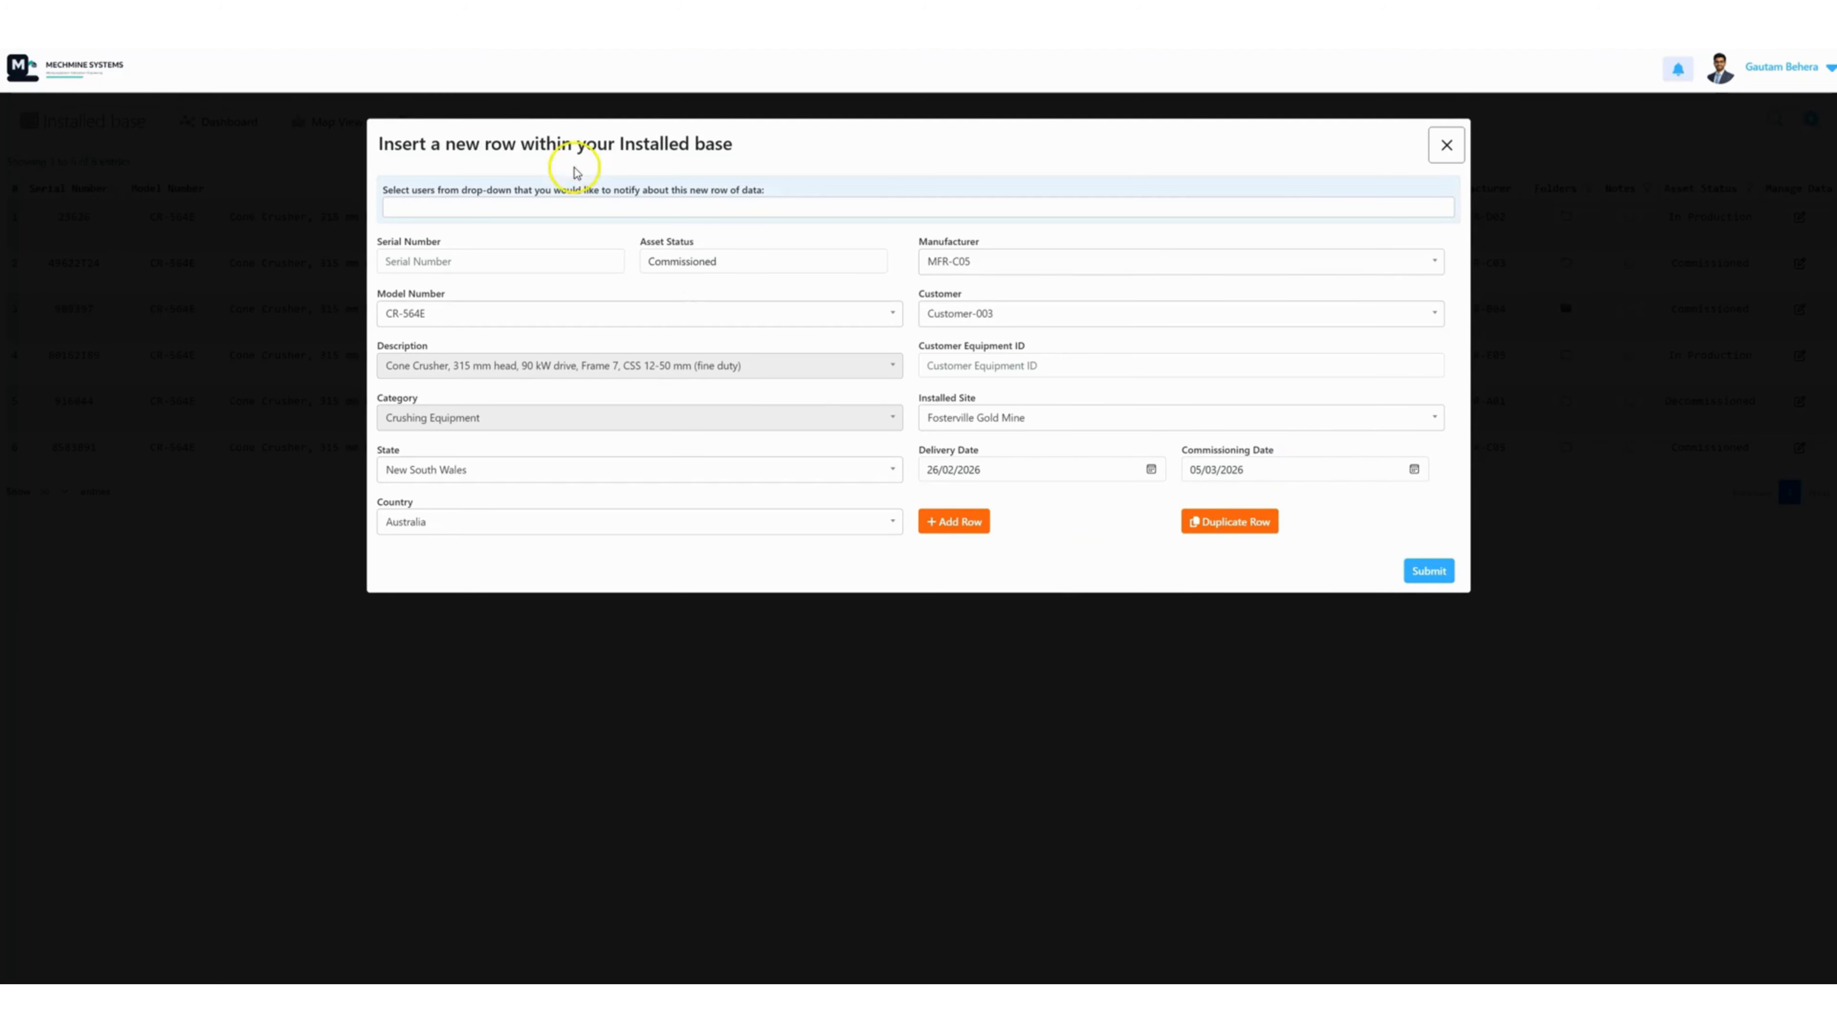
click(454, 254)
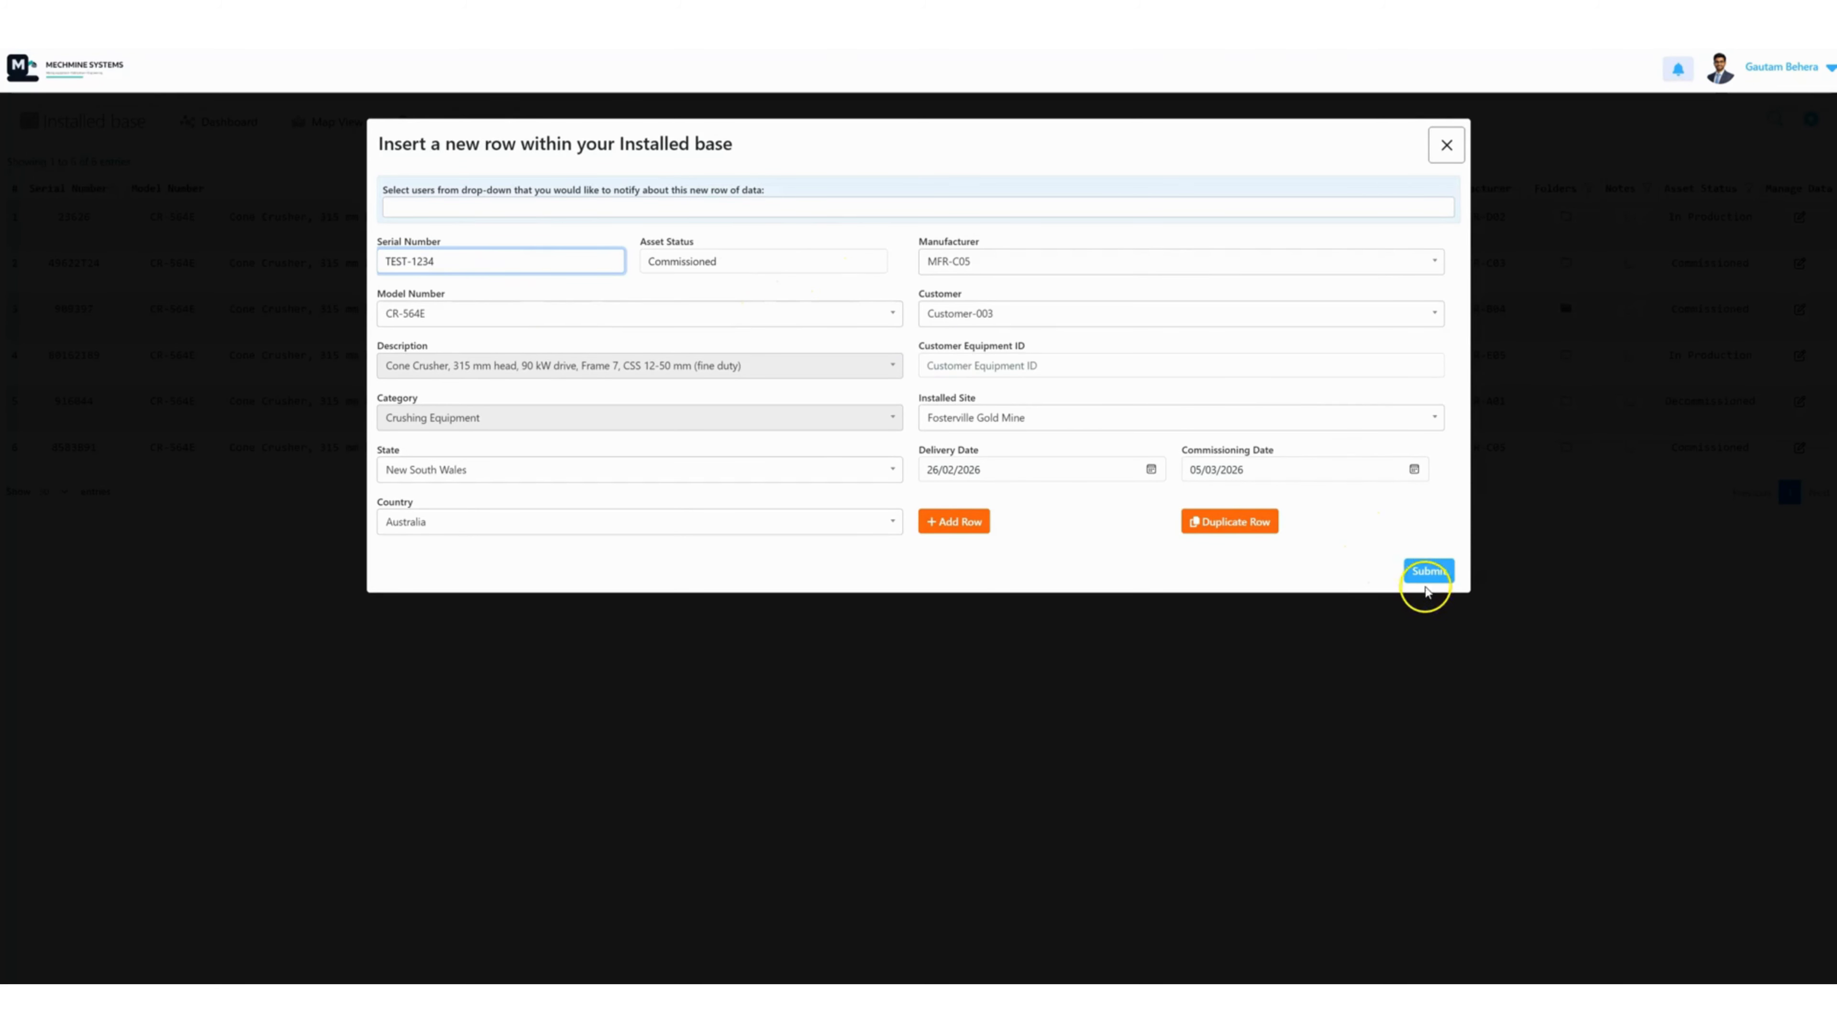
click(1428, 571)
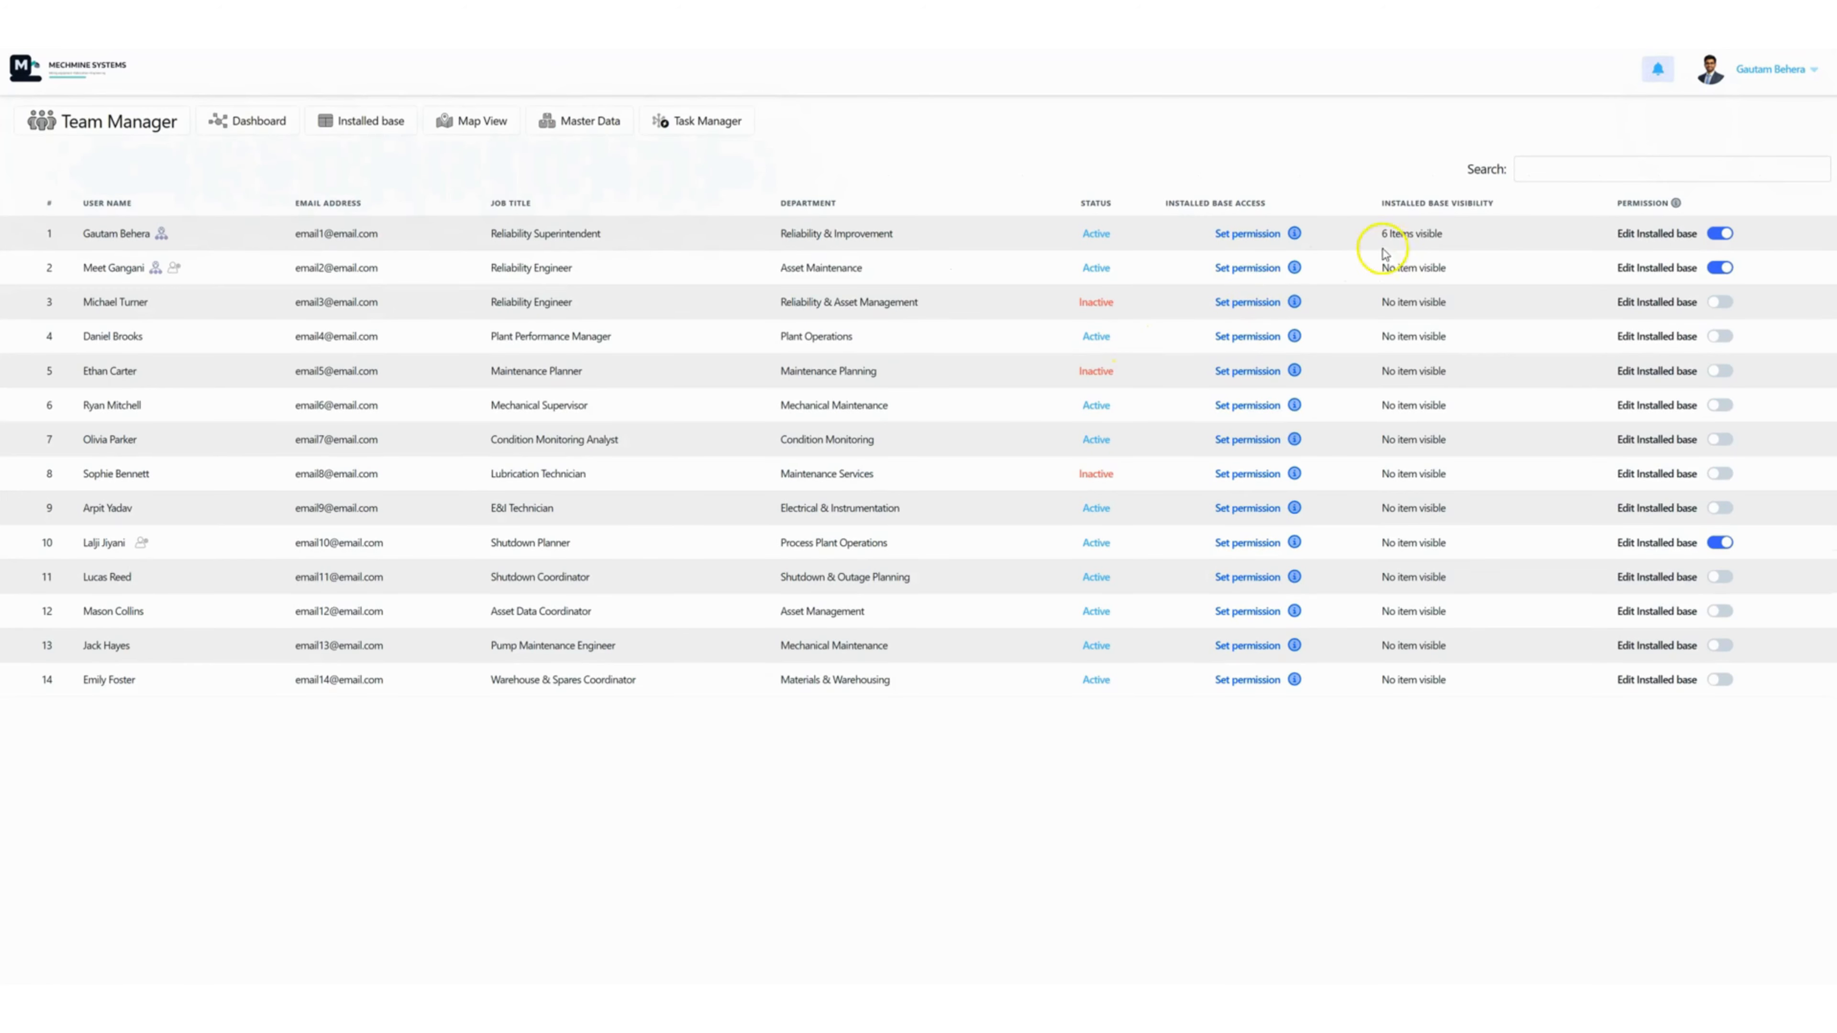
- Limit the Reliability Superintendent's installed base access to model number PMP-546D and save the filter
click(1243, 235)
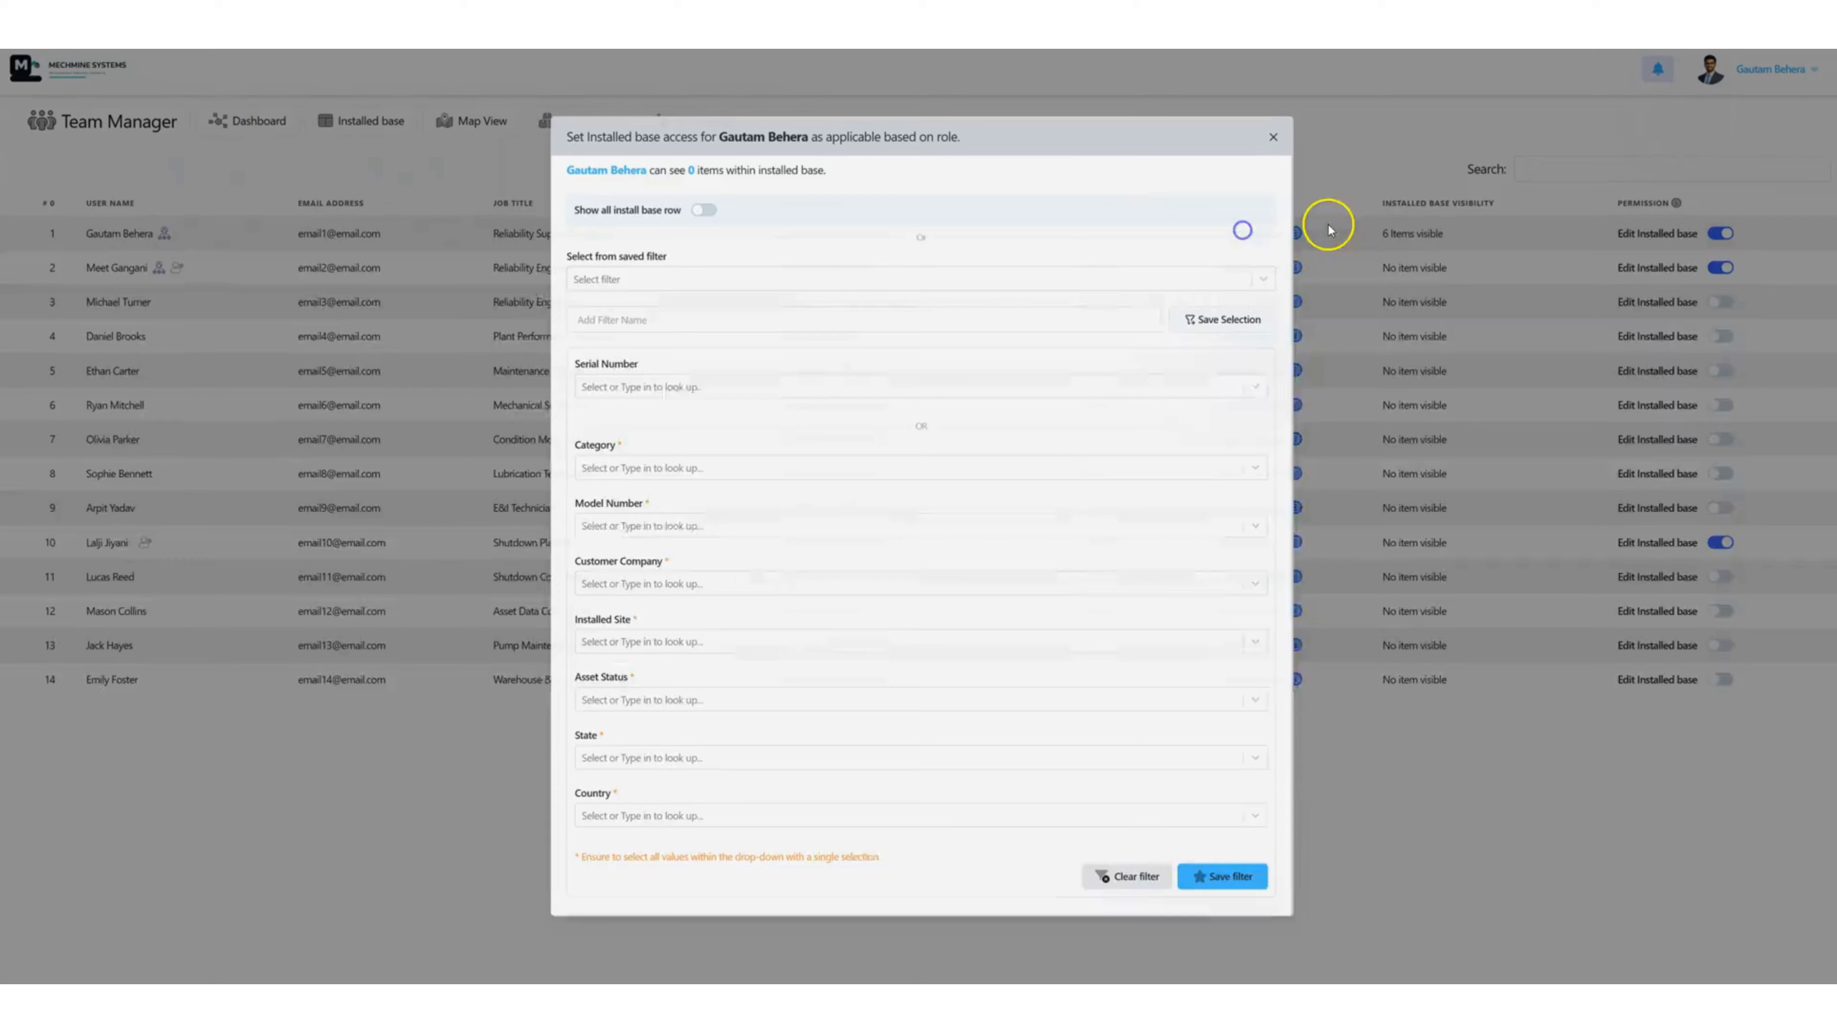
click(623, 526)
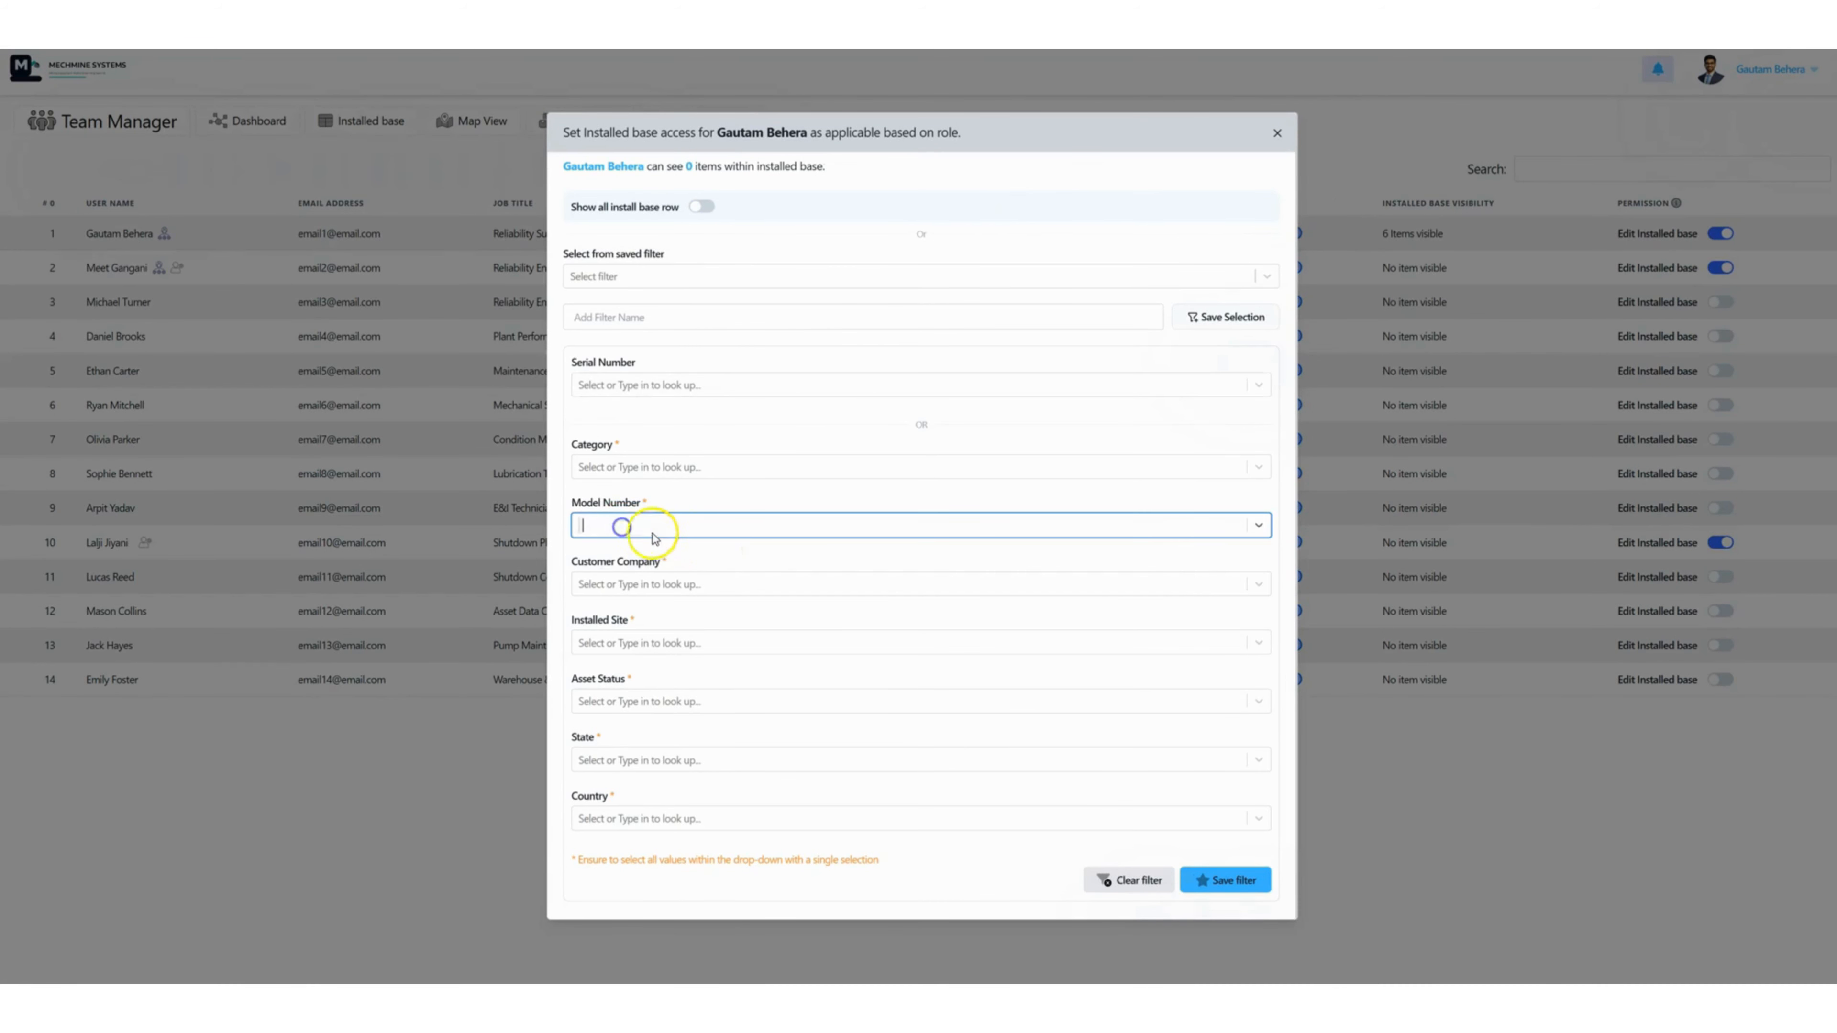
click(675, 521)
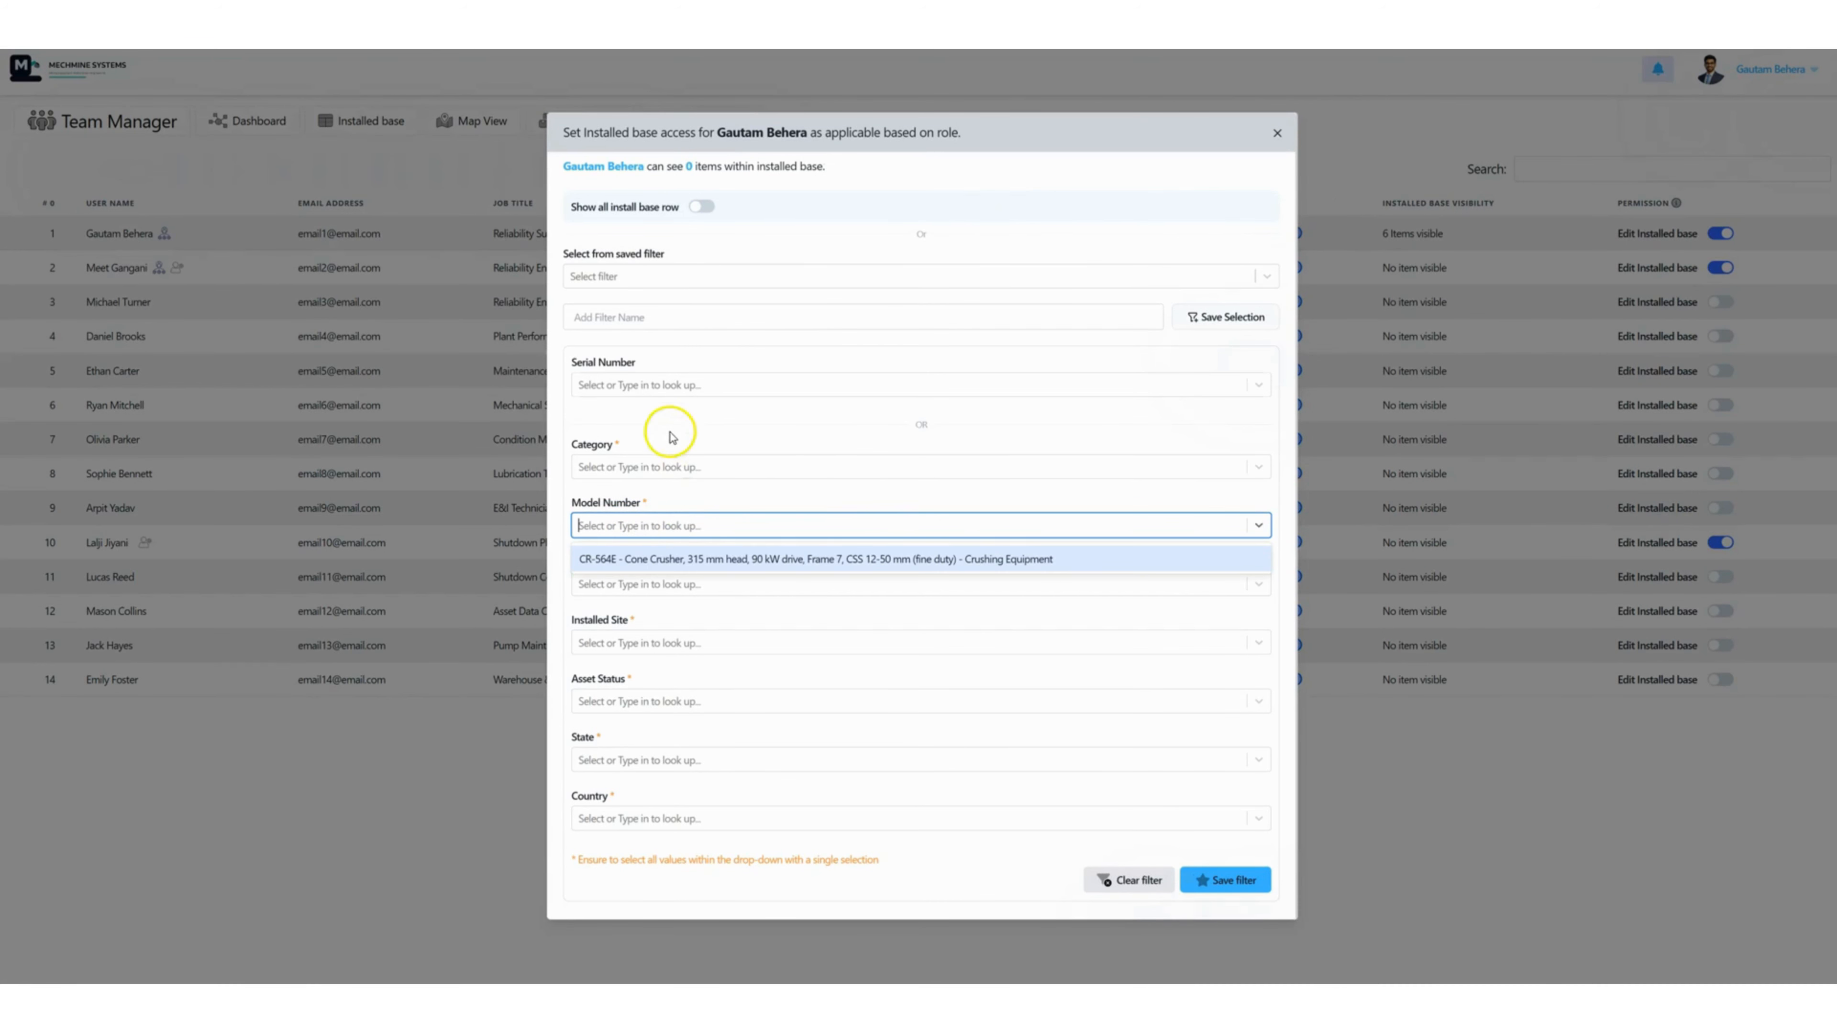
click(681, 486)
click(643, 522)
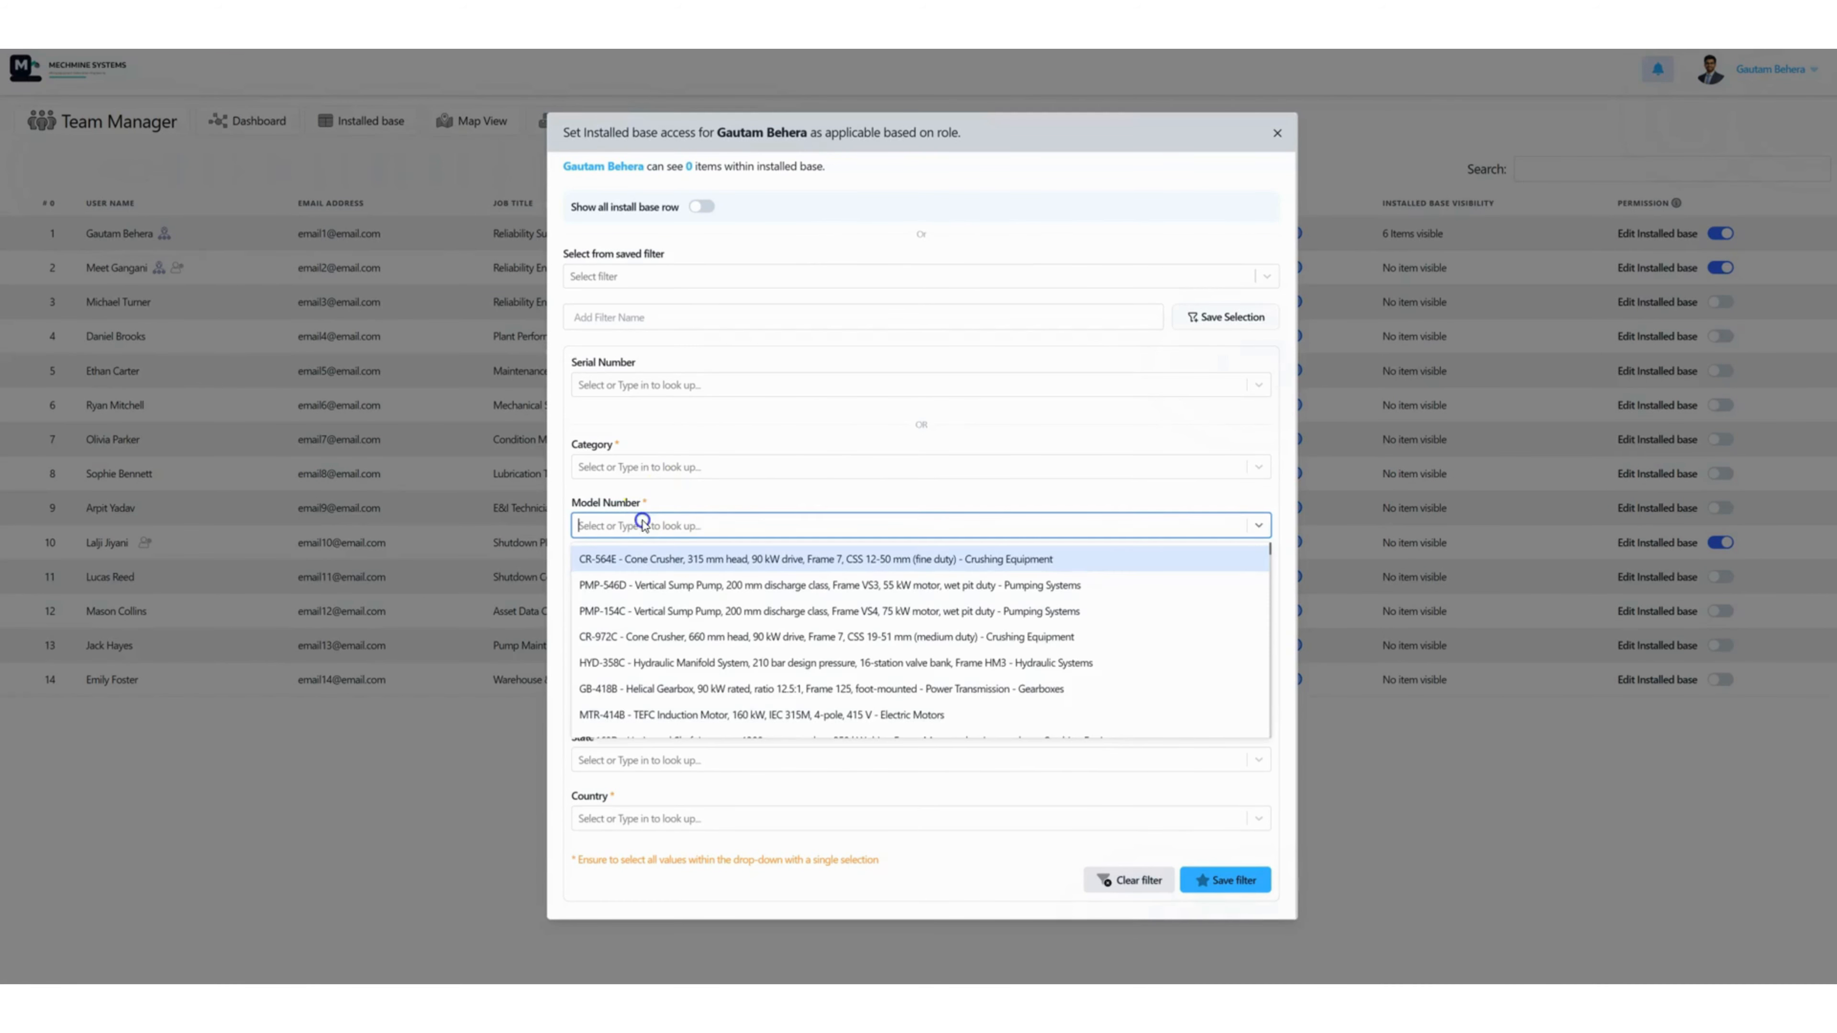
click(643, 586)
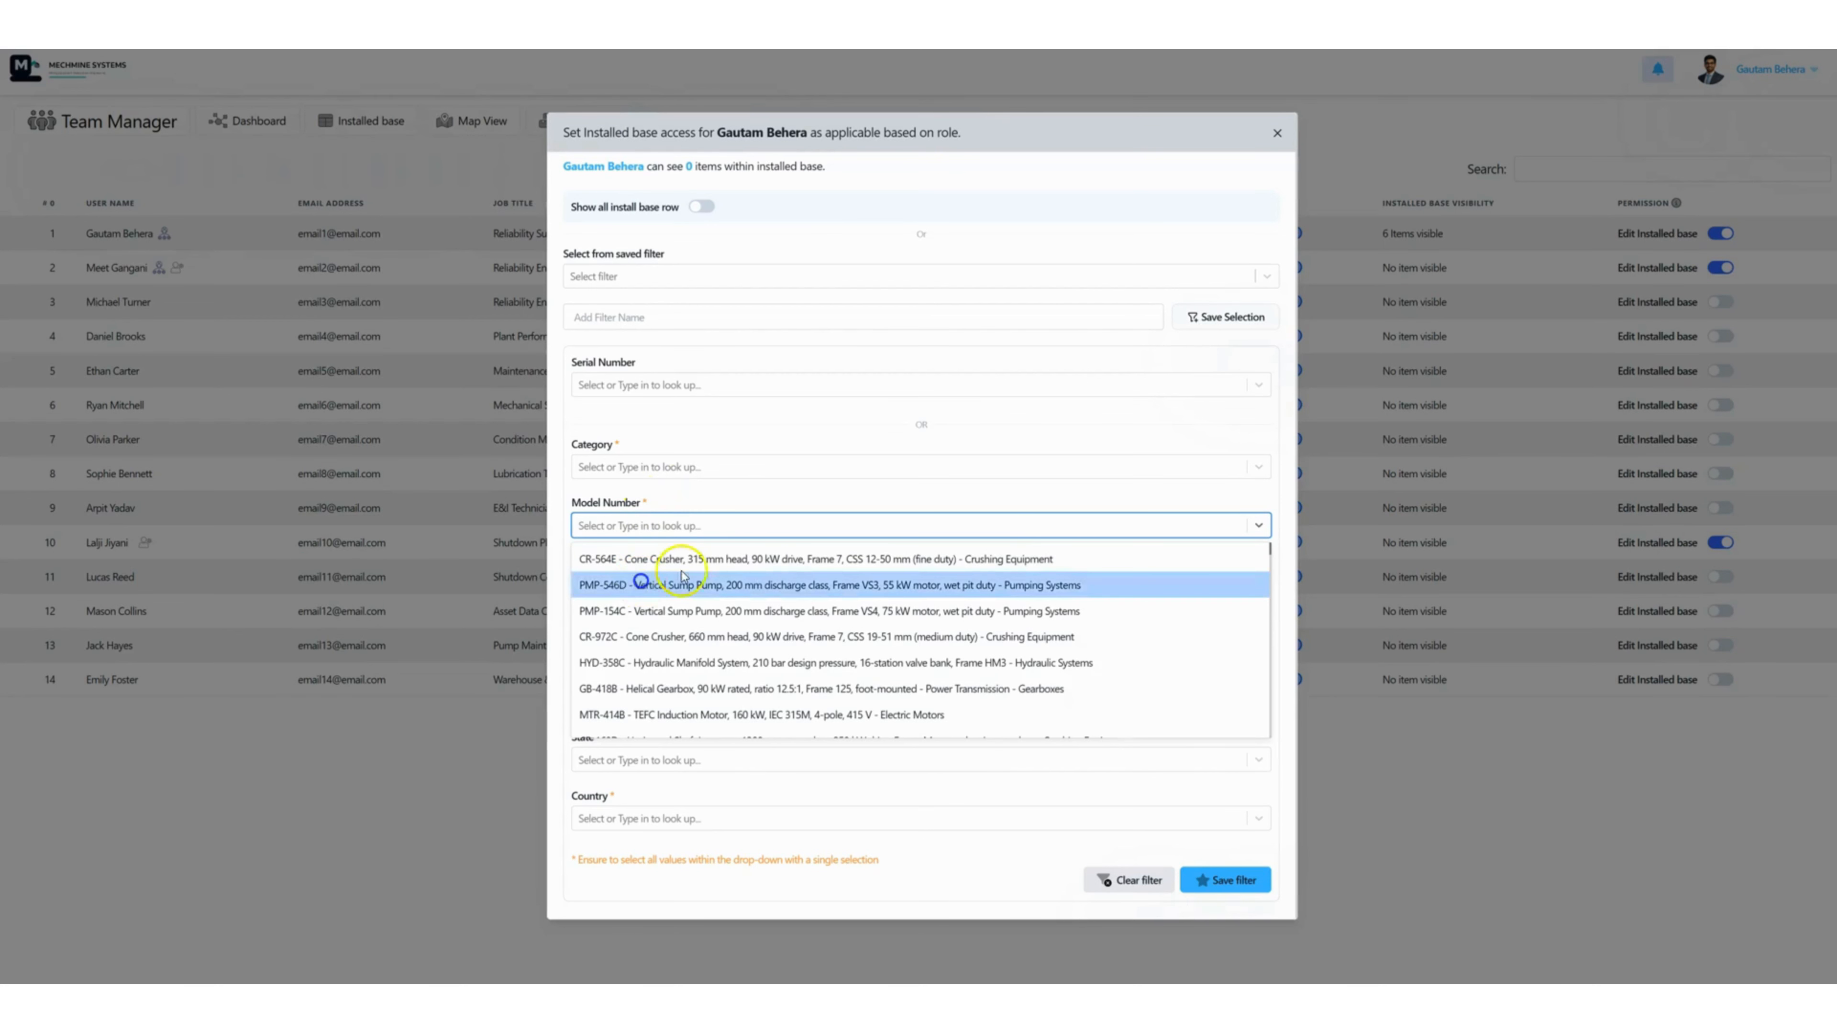
click(716, 500)
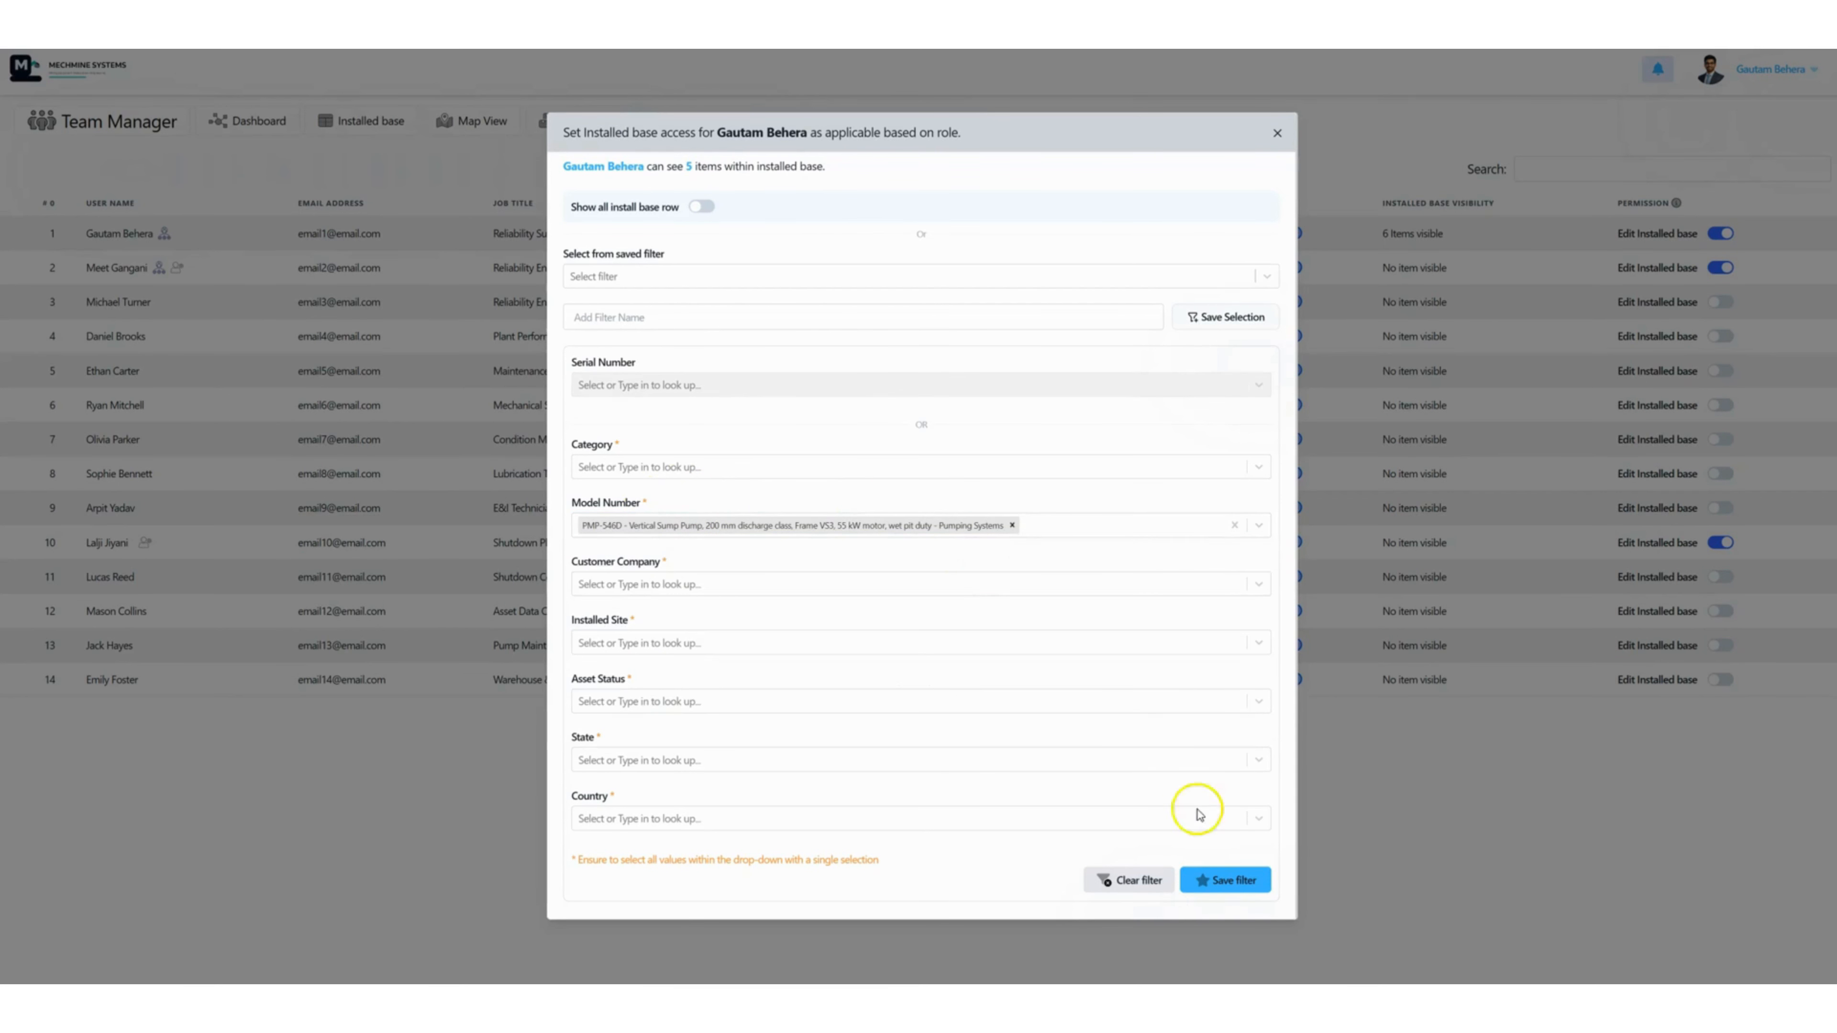
click(1240, 881)
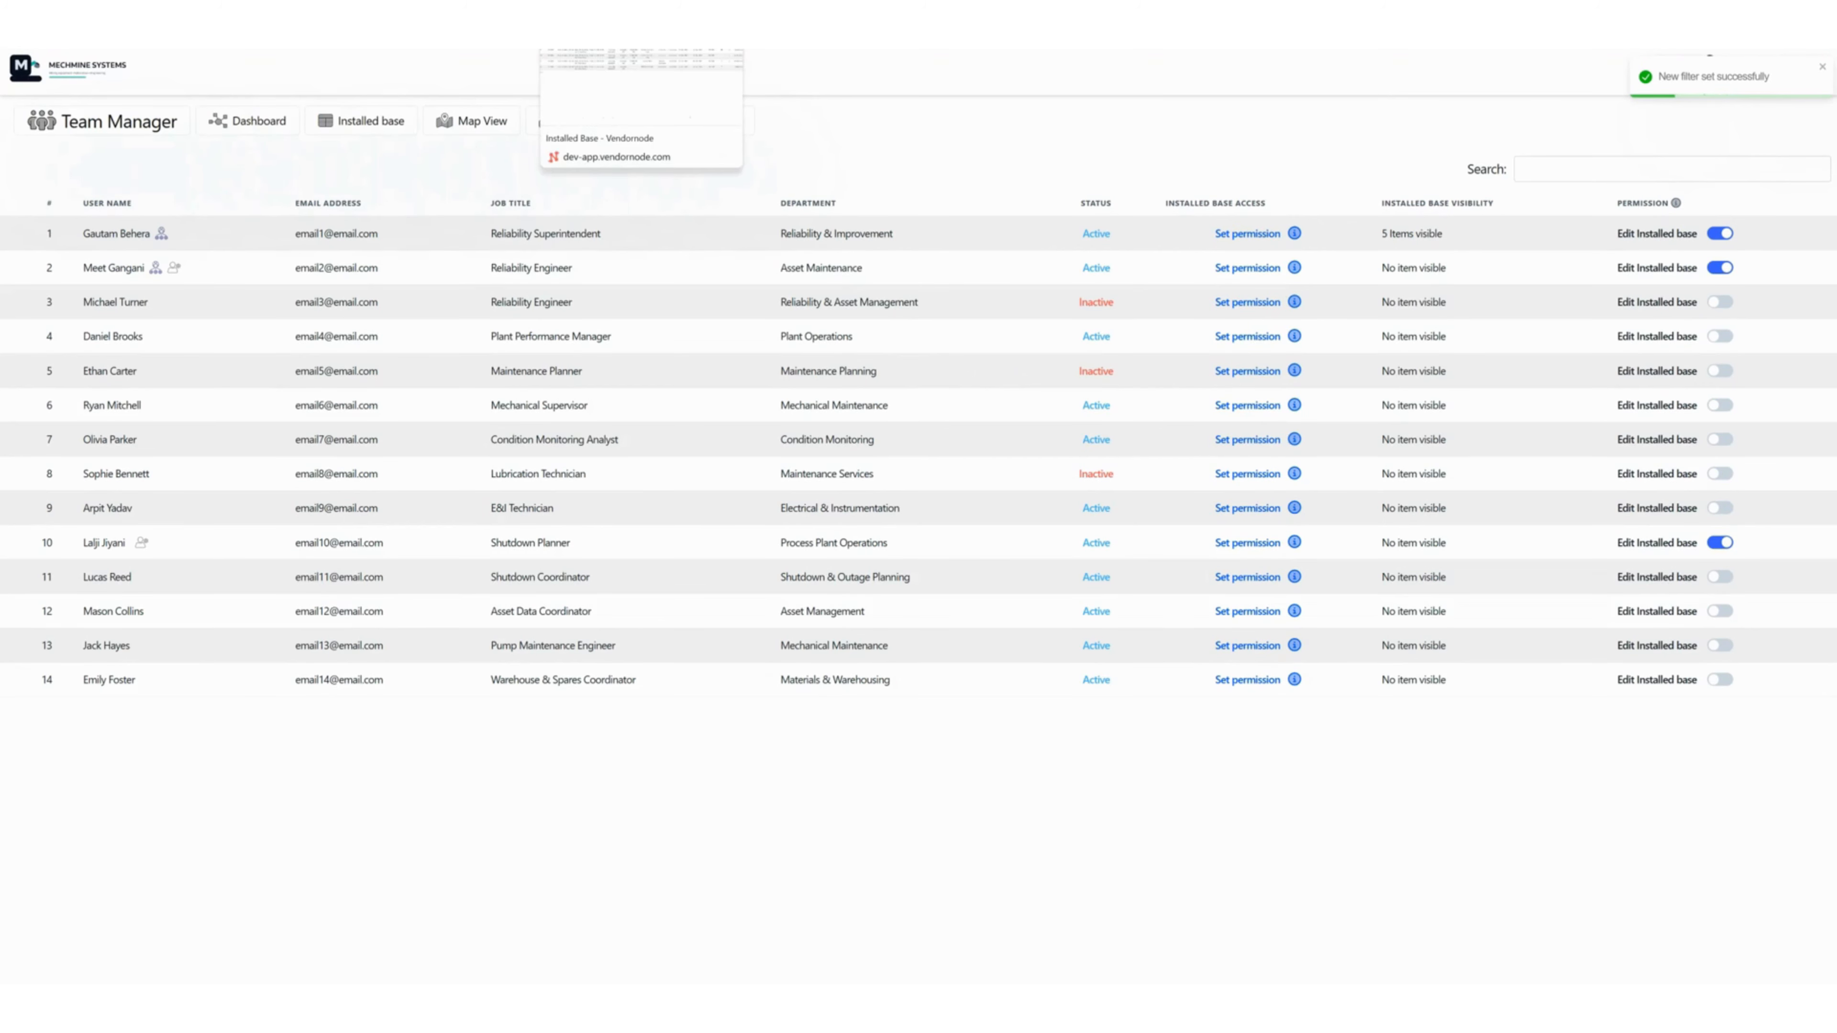
- Reload the team member's Installed base page, search it for "test", and clear the search
click(615, 10)
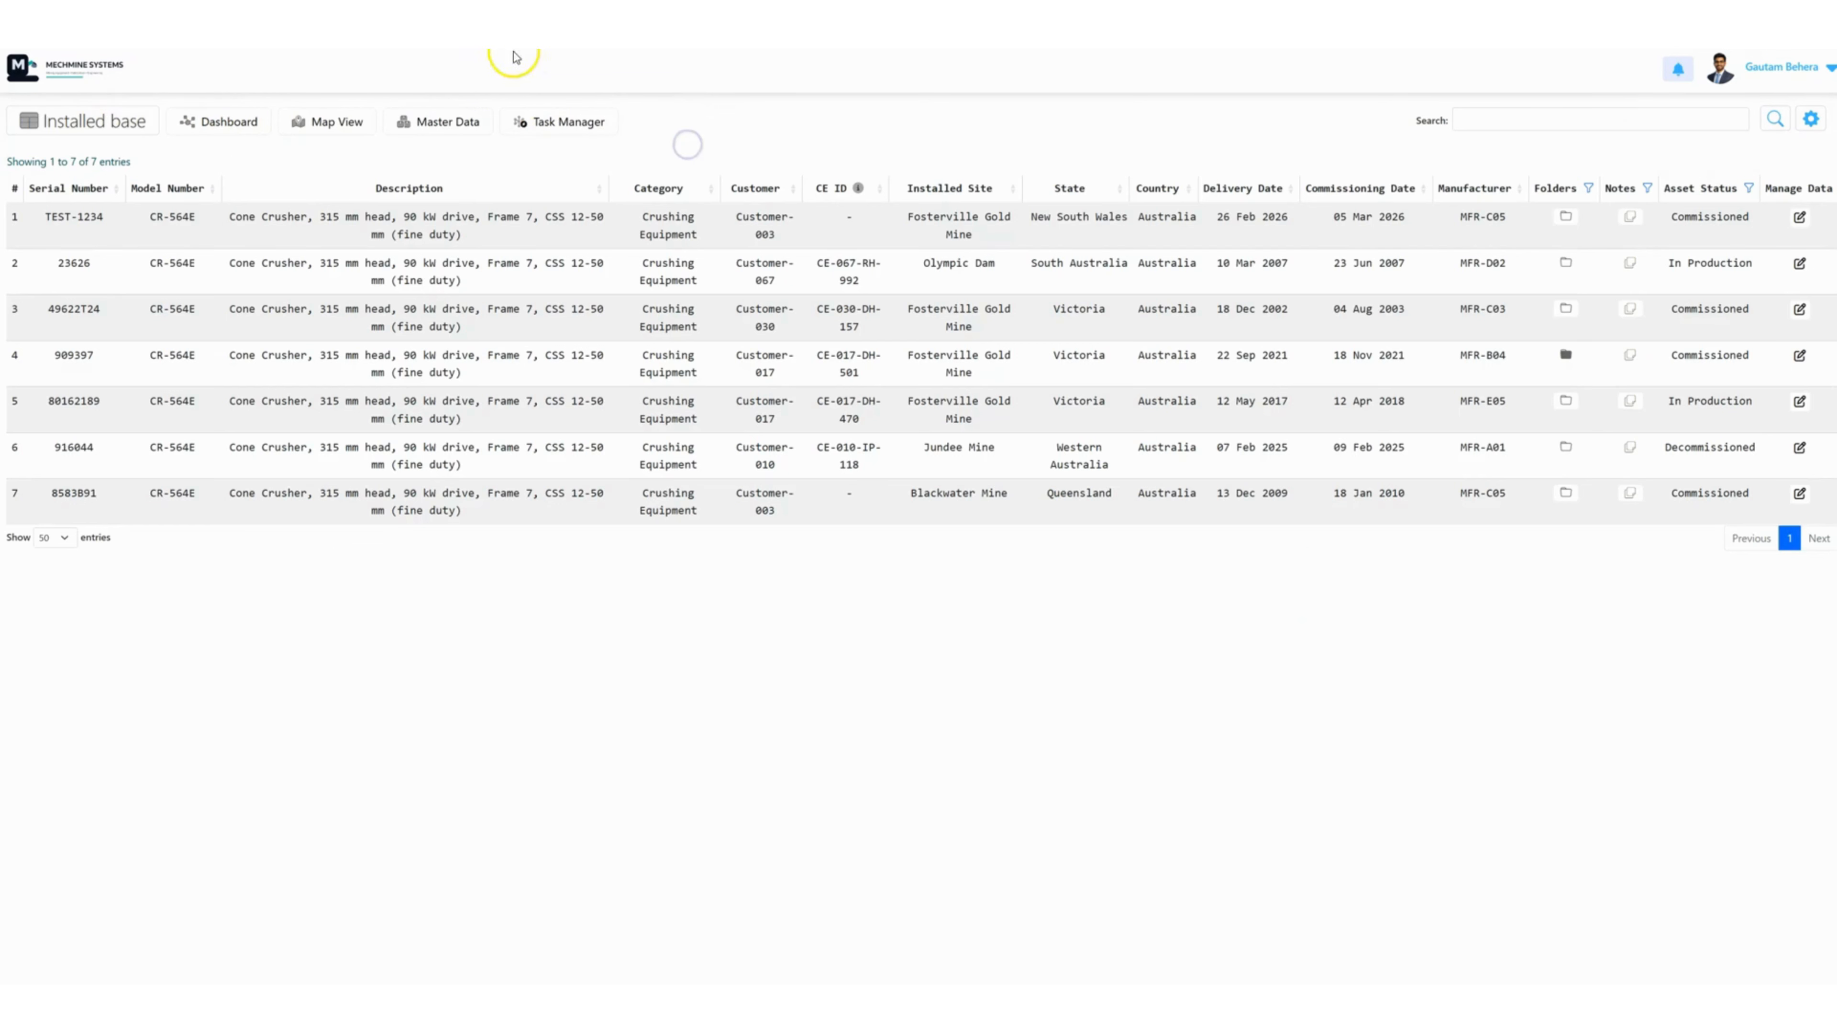
click(463, 32)
key(Return)
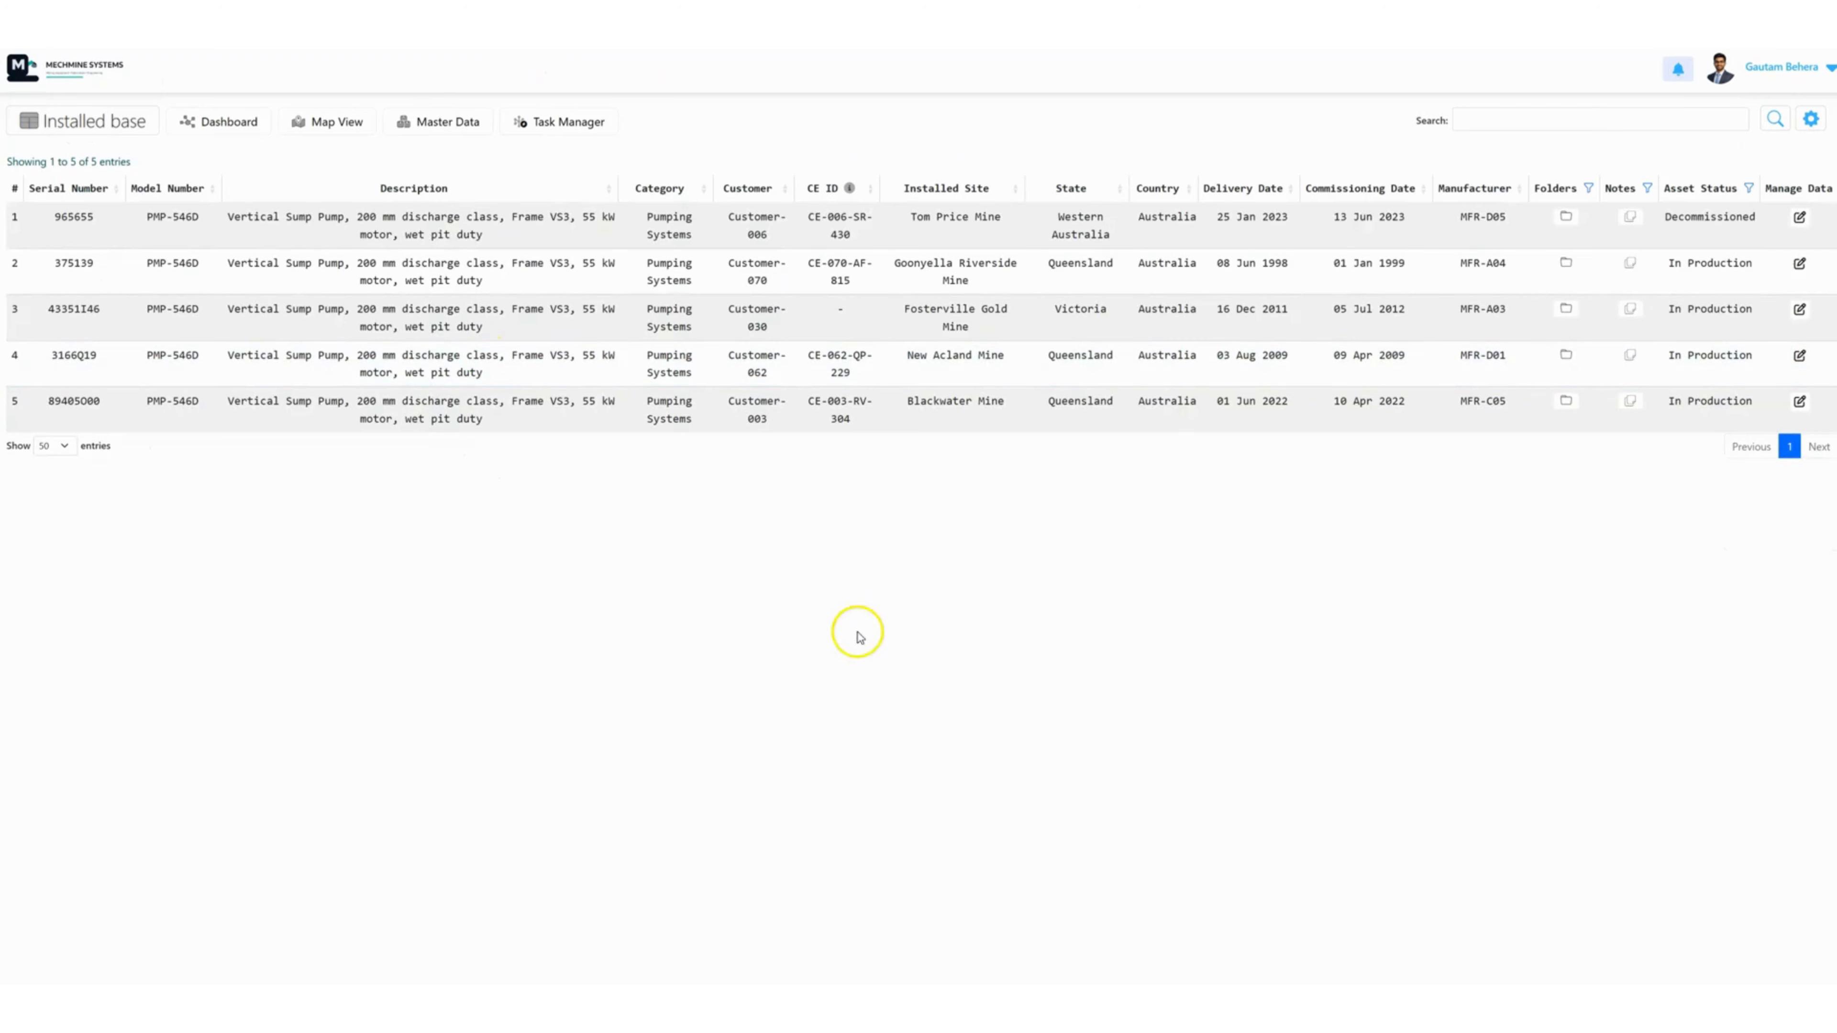
click(1512, 120)
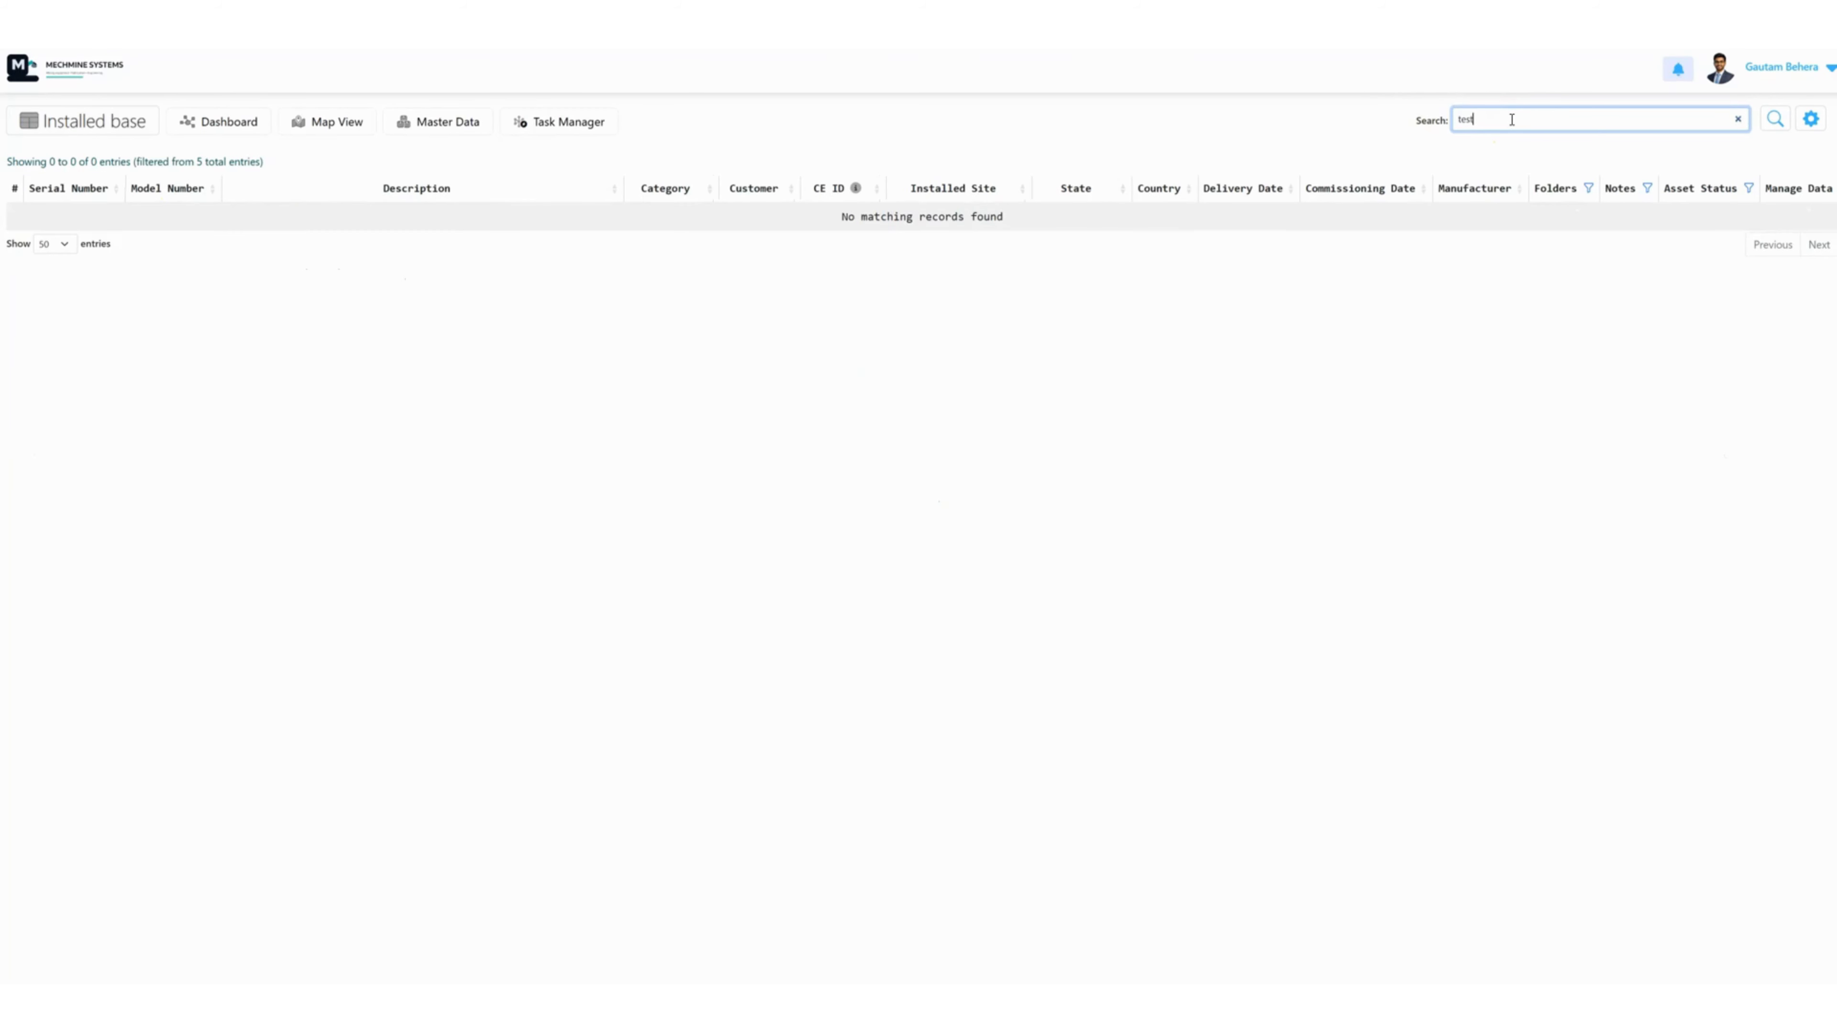
click(1739, 121)
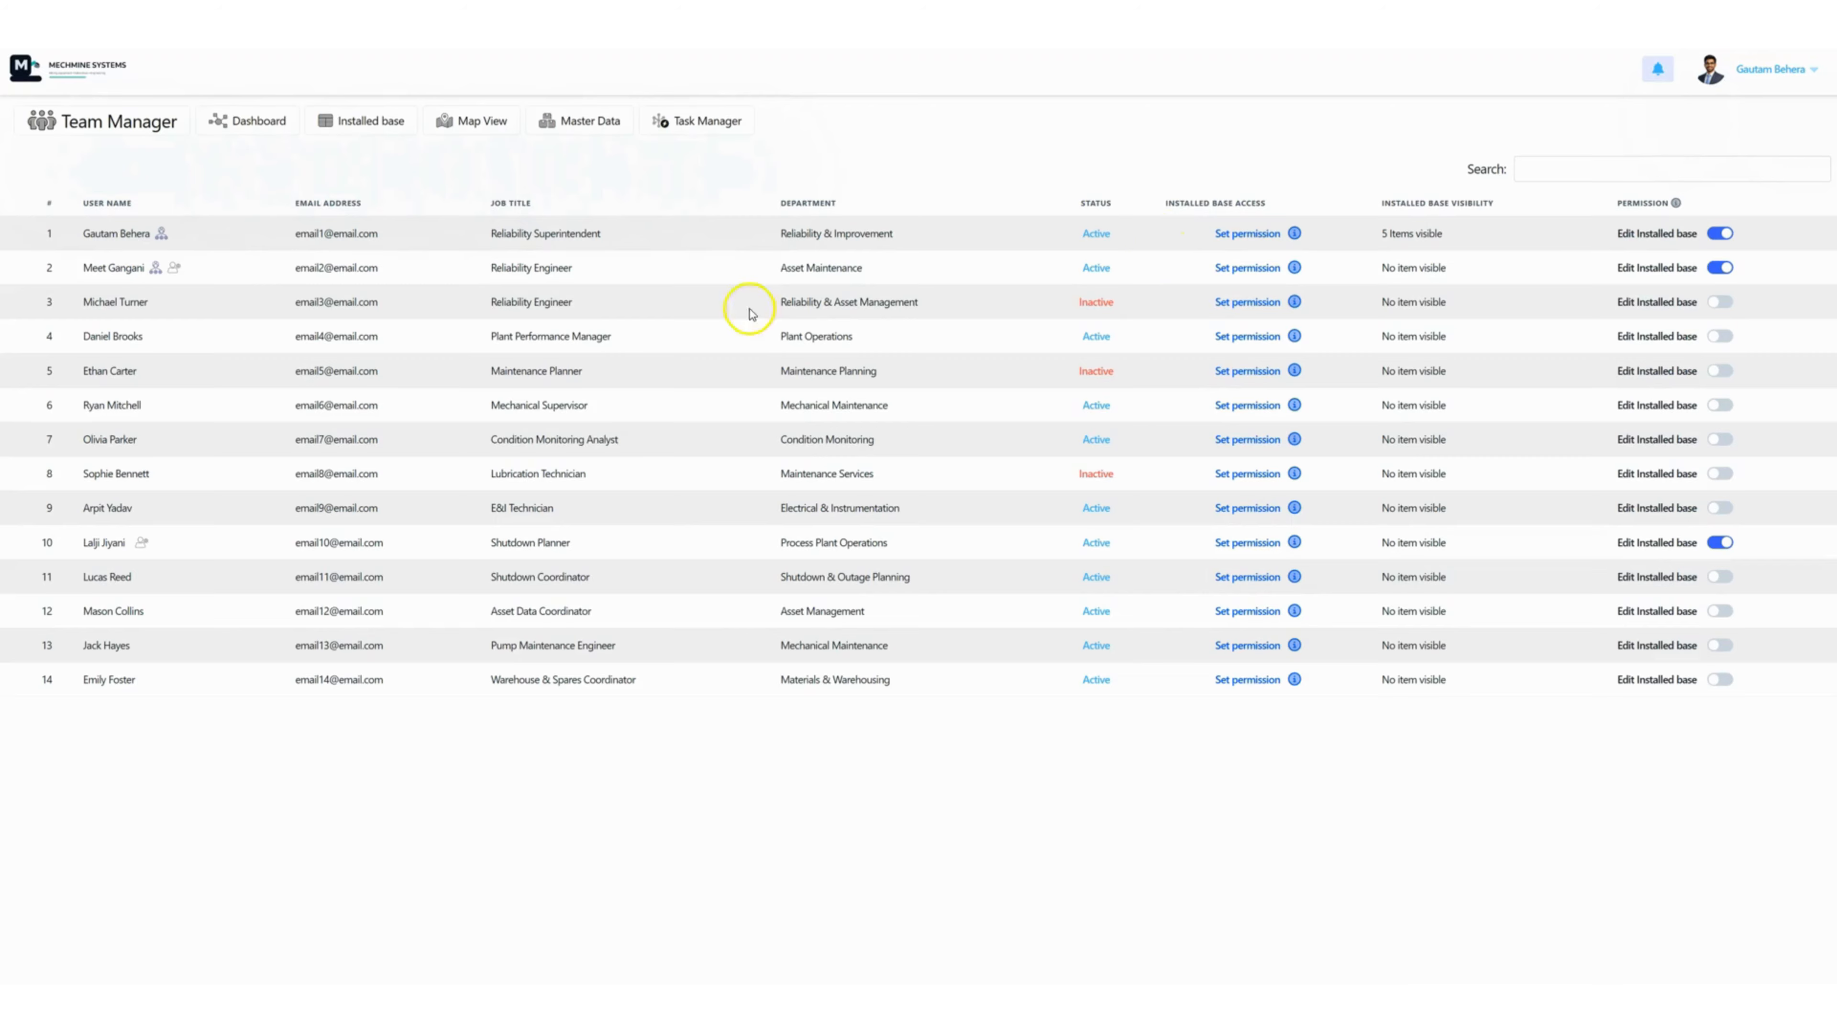
- Replace the model number in the Reliability Superintendent's installed base access with asset status Commissioned and save the filter
click(361, 121)
click(1260, 235)
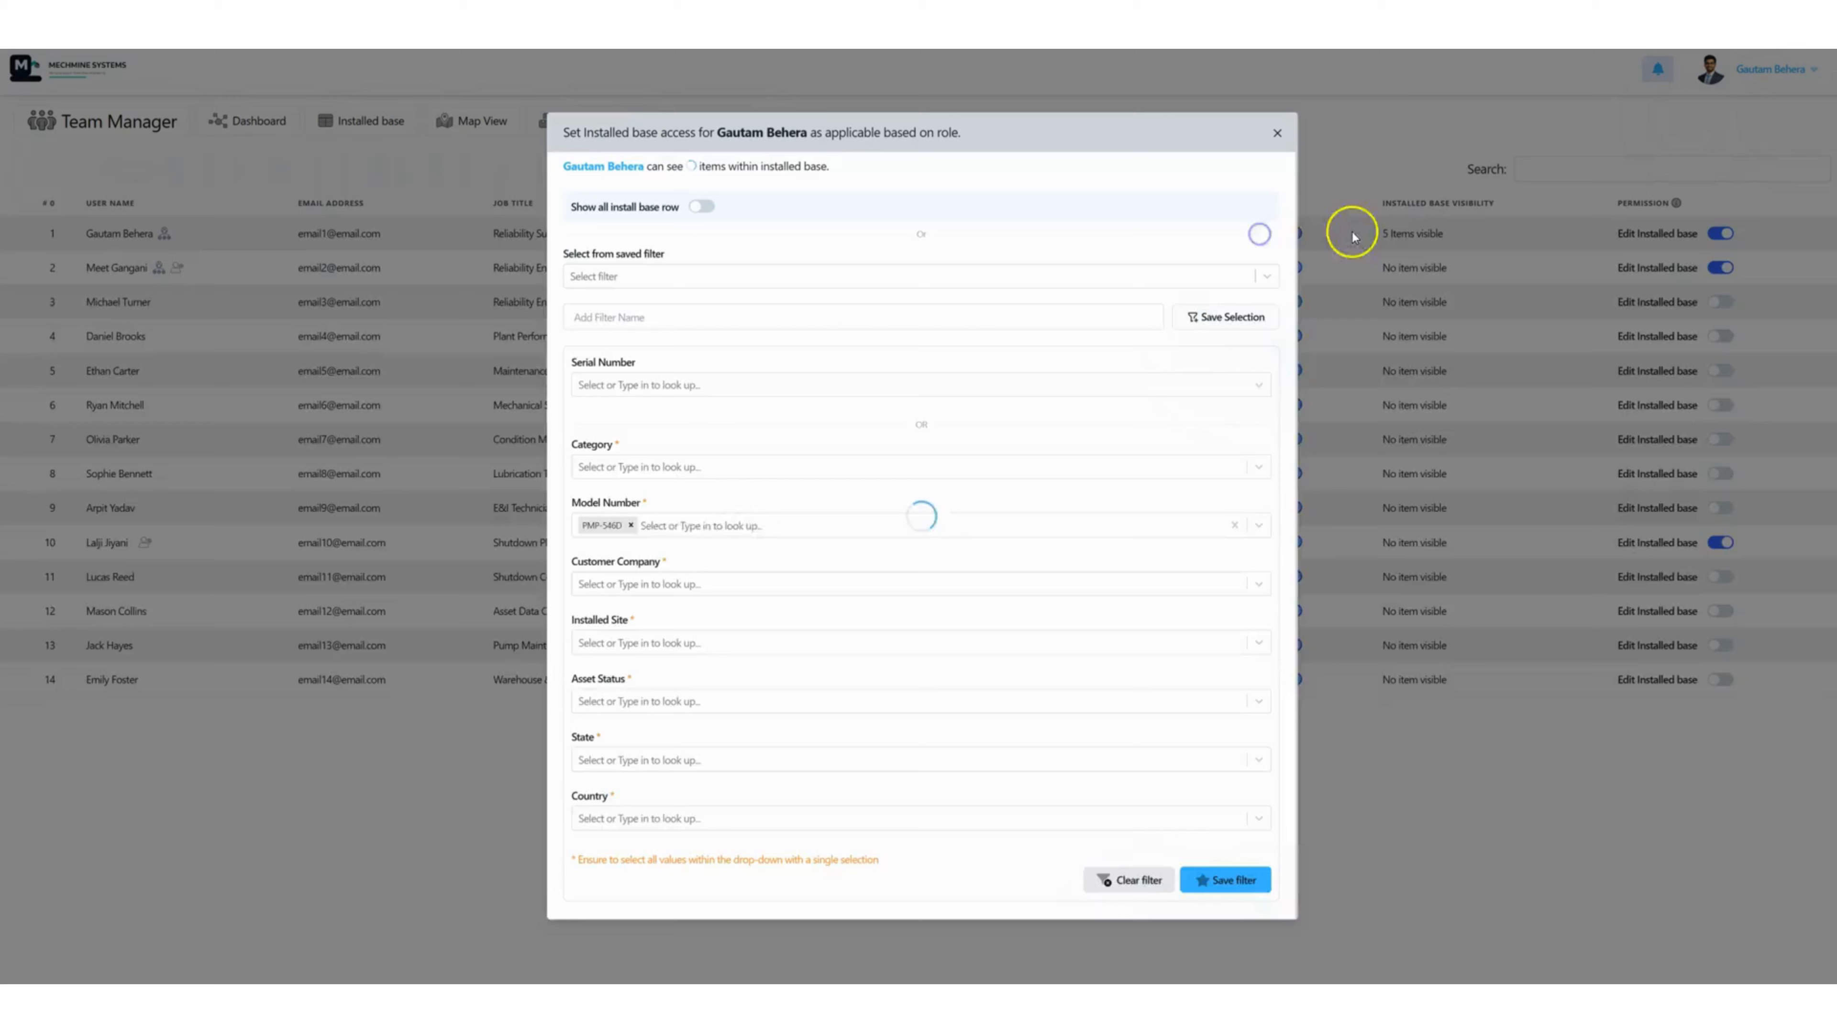
click(630, 525)
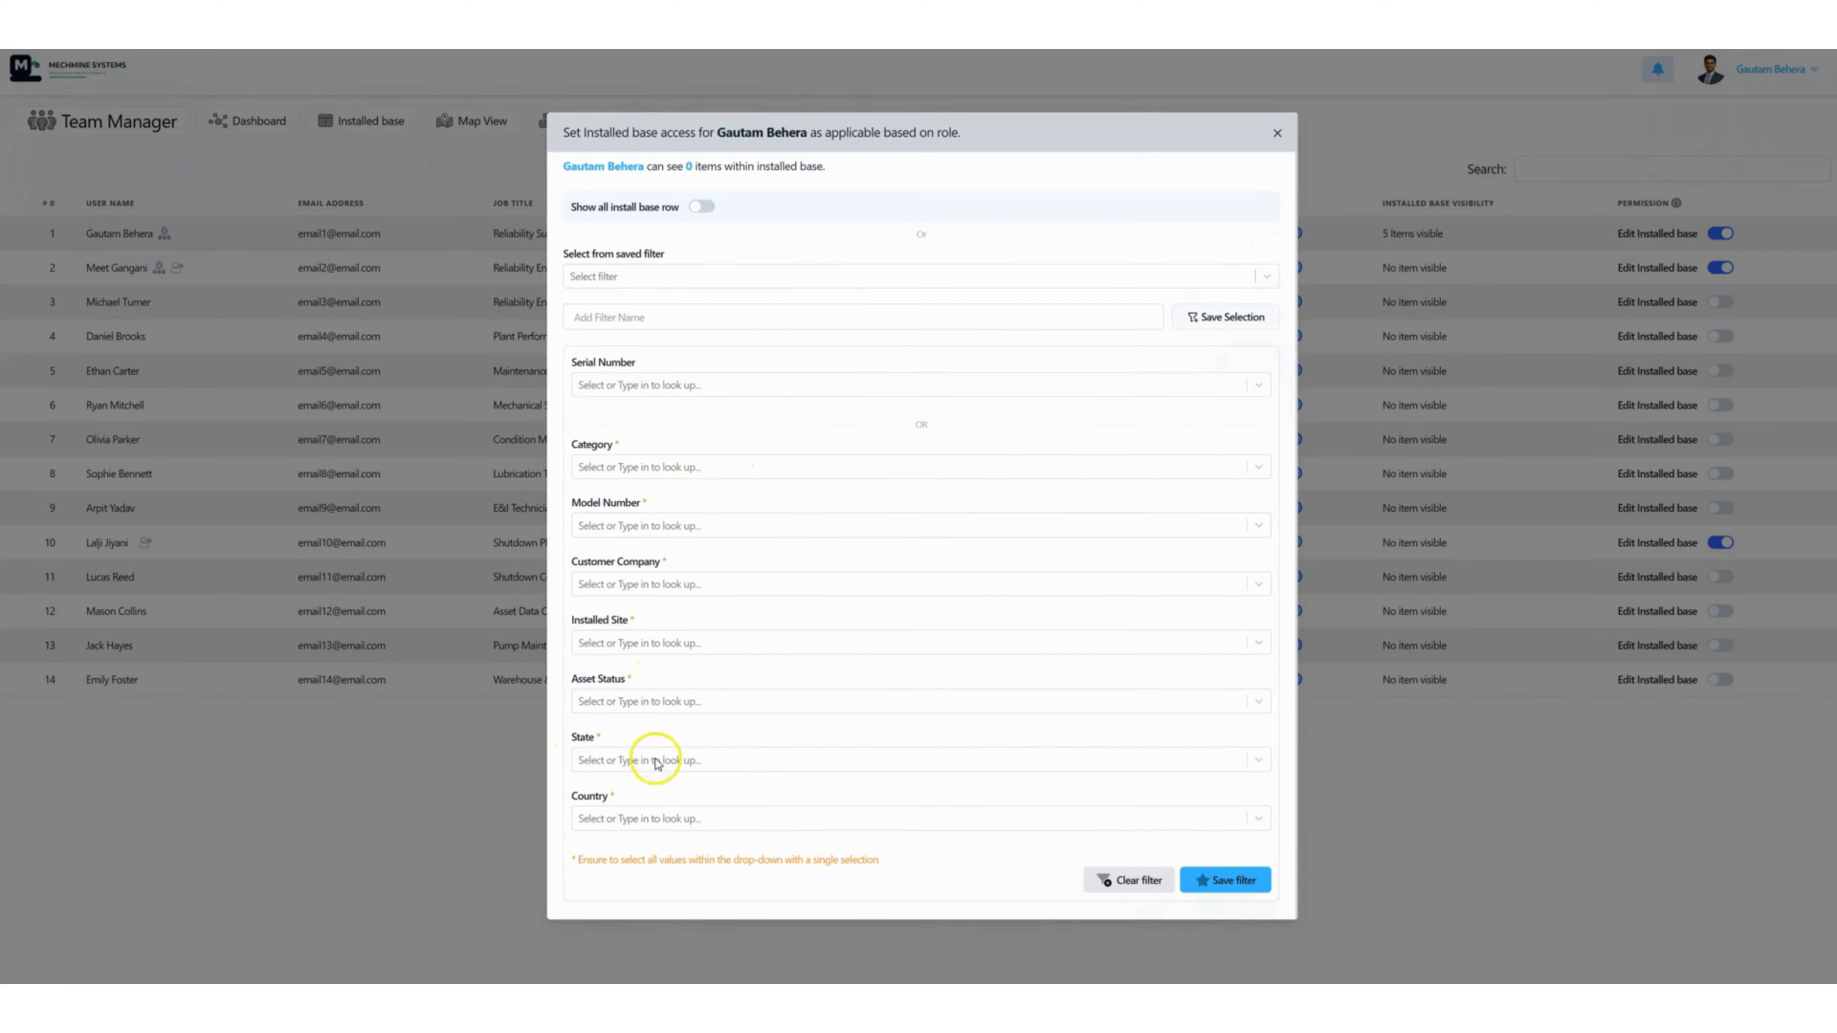
click(620, 701)
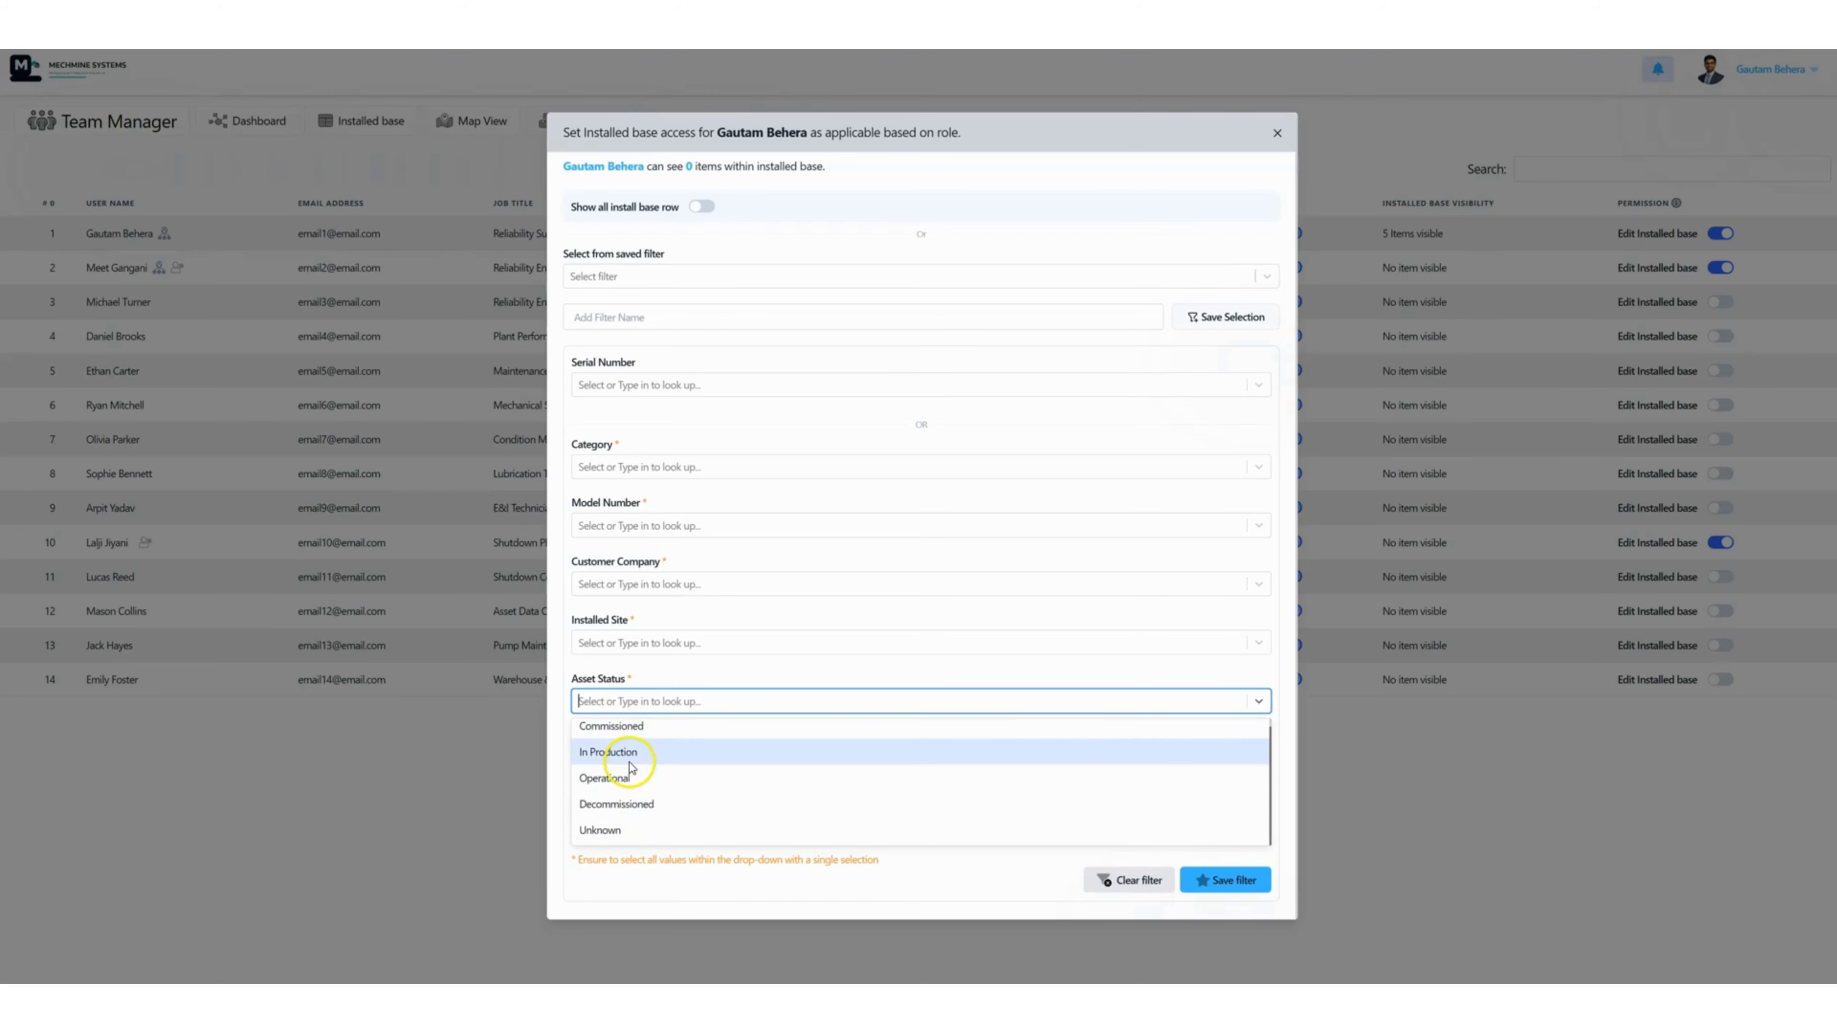
click(630, 737)
click(763, 669)
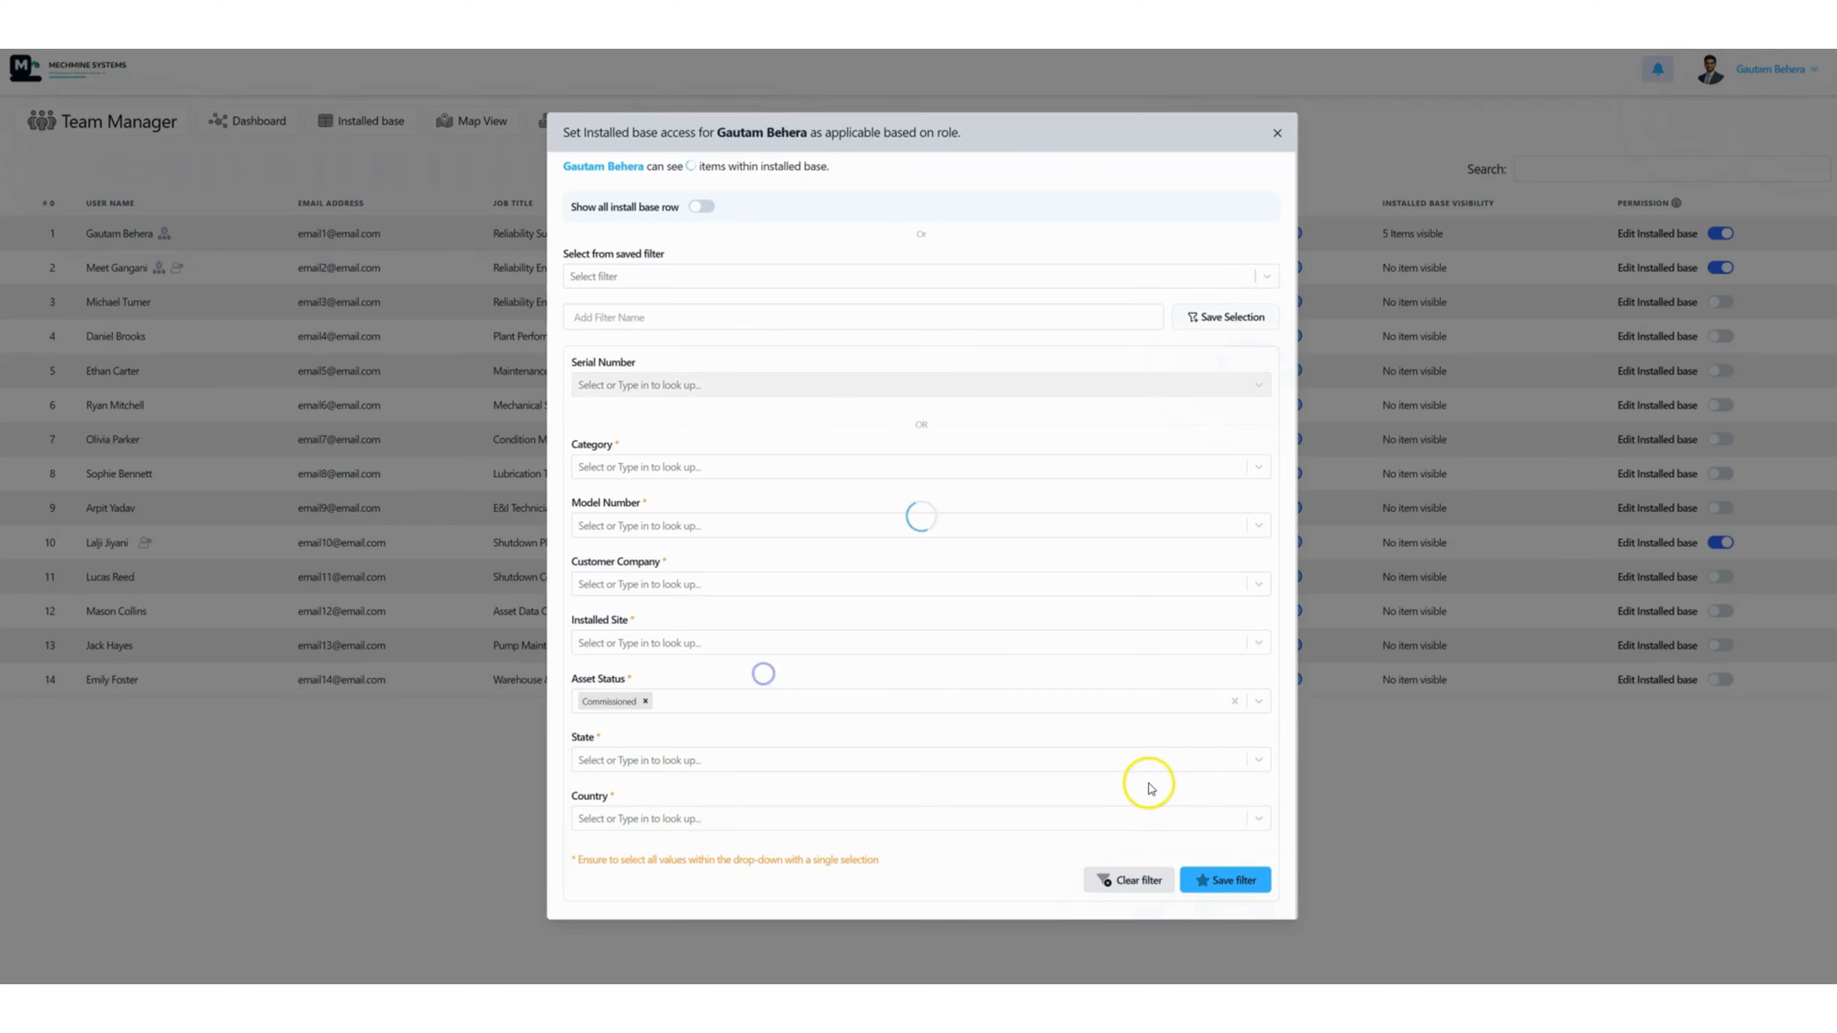
click(1224, 881)
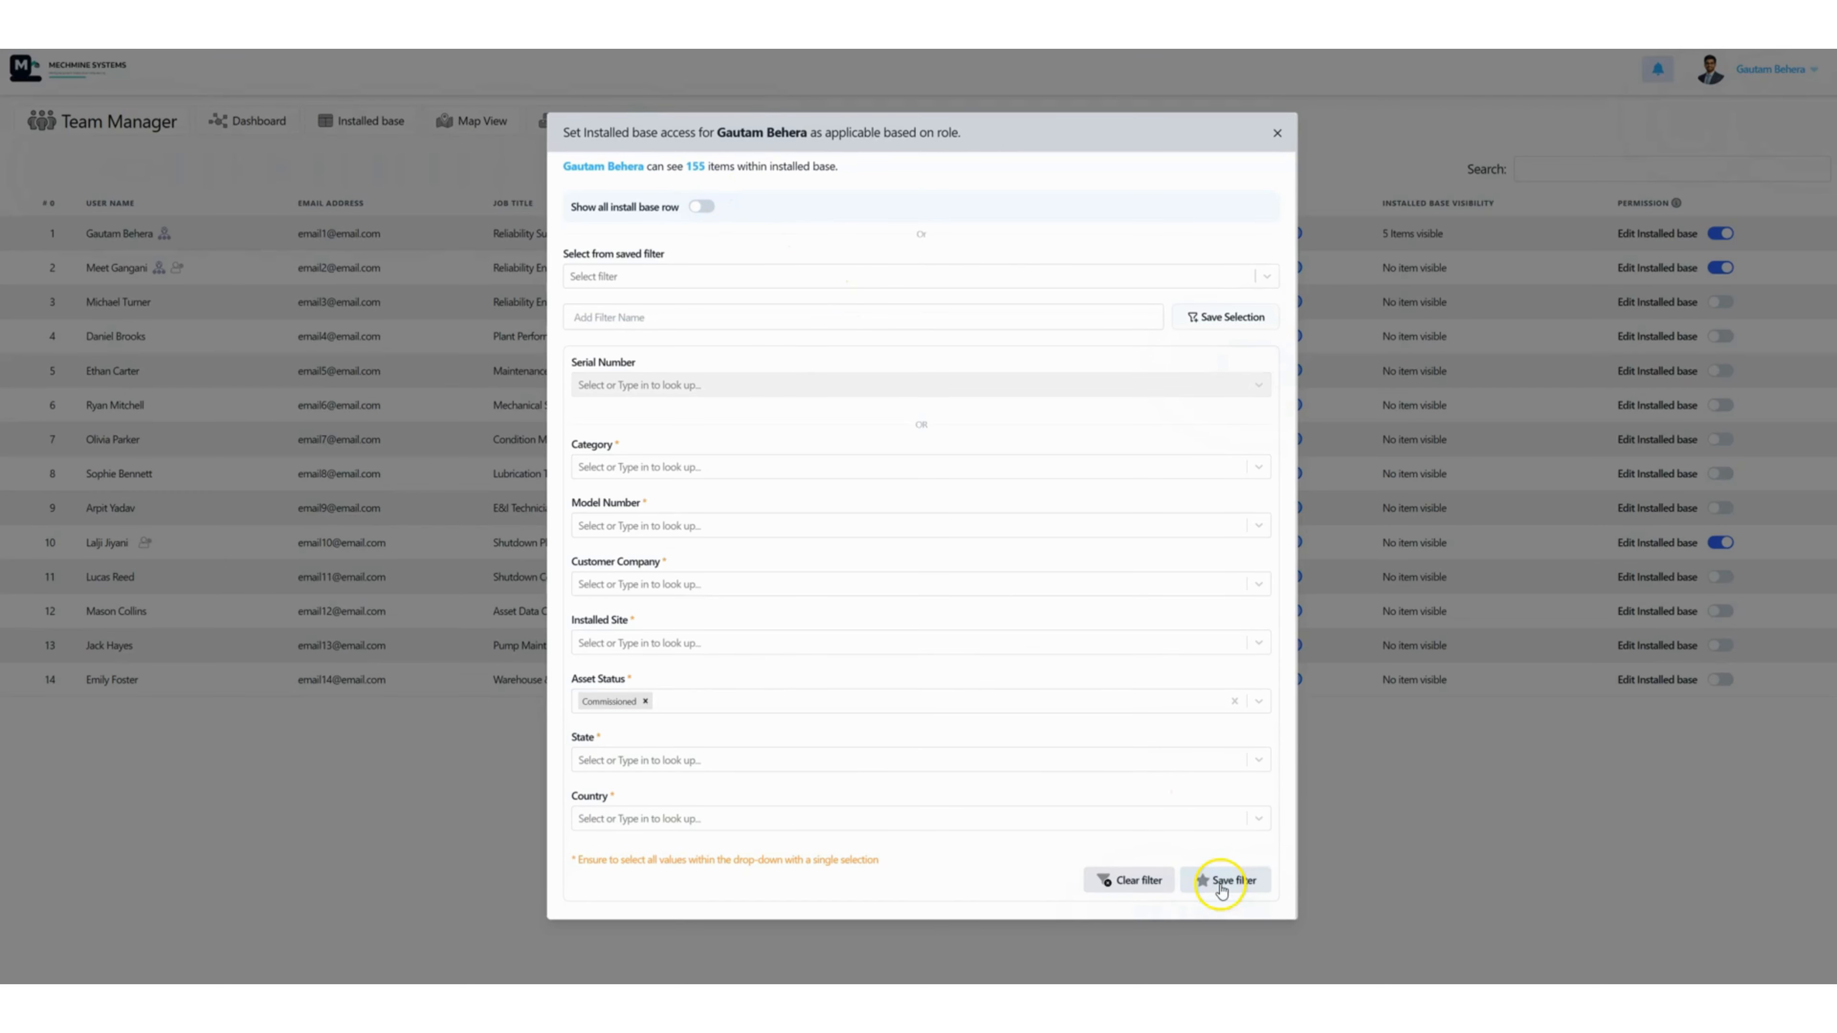
click(1219, 878)
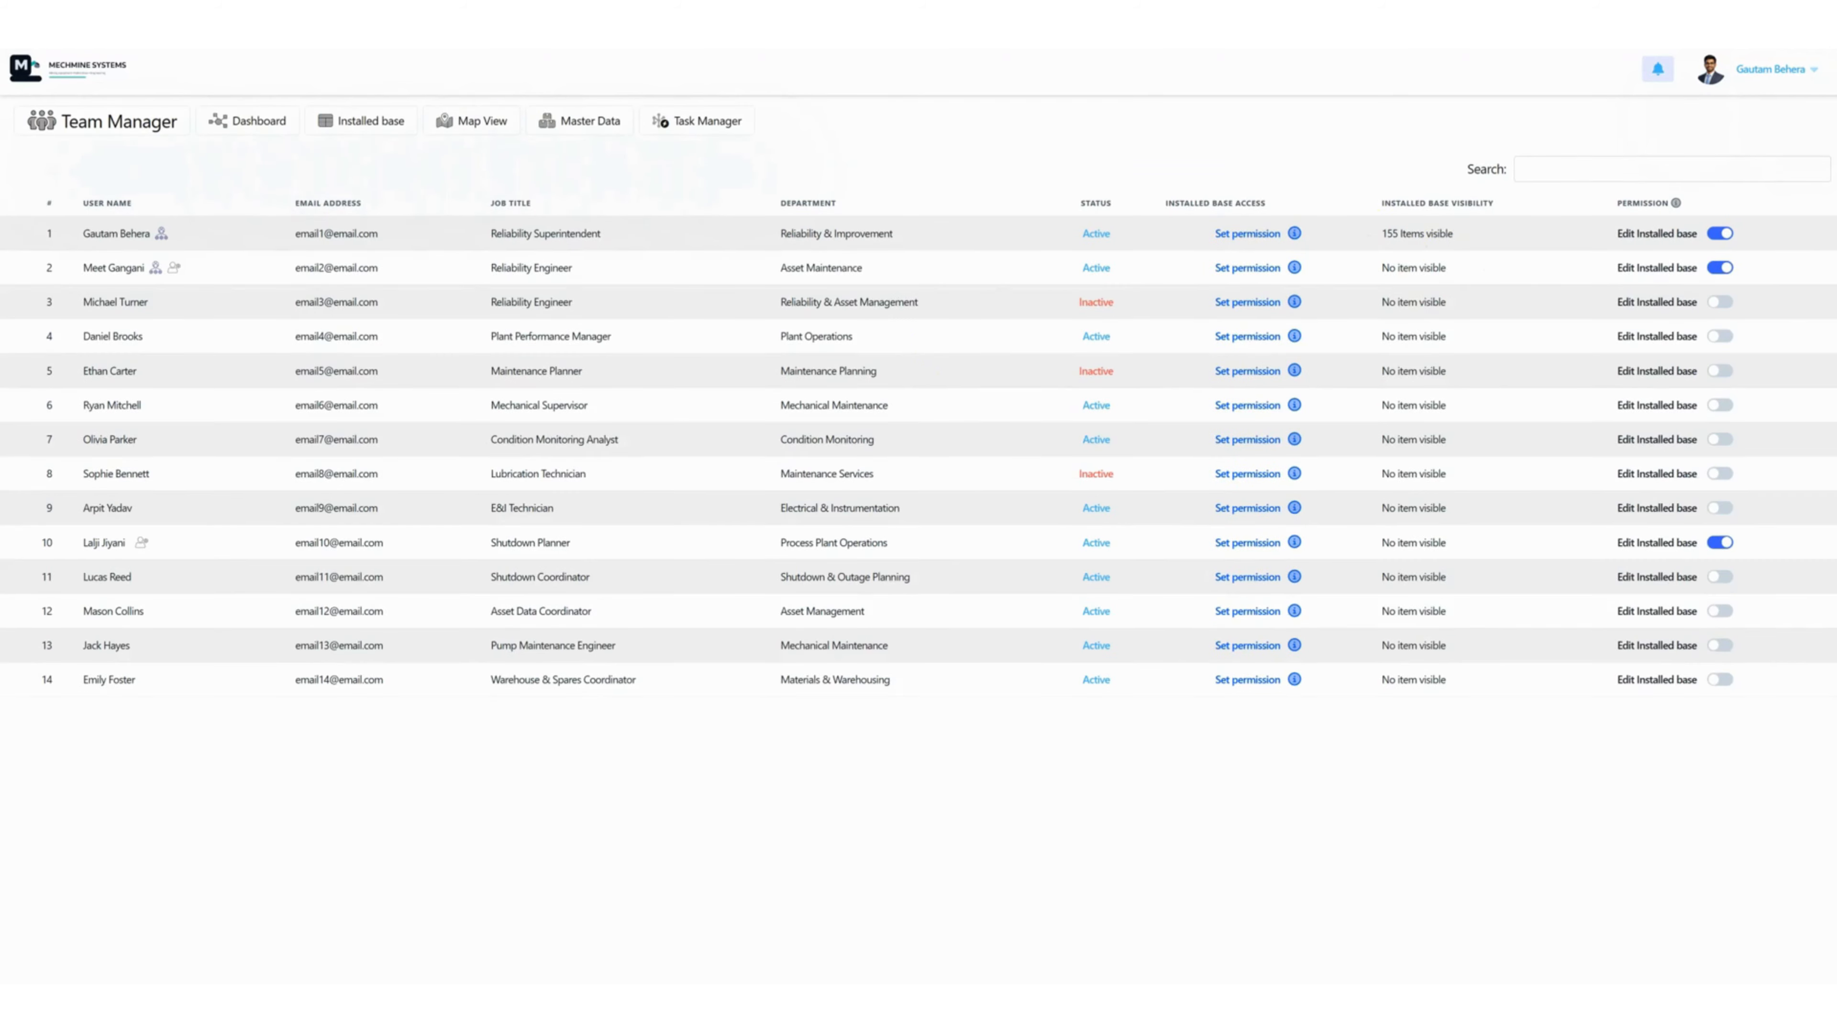
- Filter the Installed base list by Decommissioned and Operational asset status, and clear that filter after checking the rows
click(361, 121)
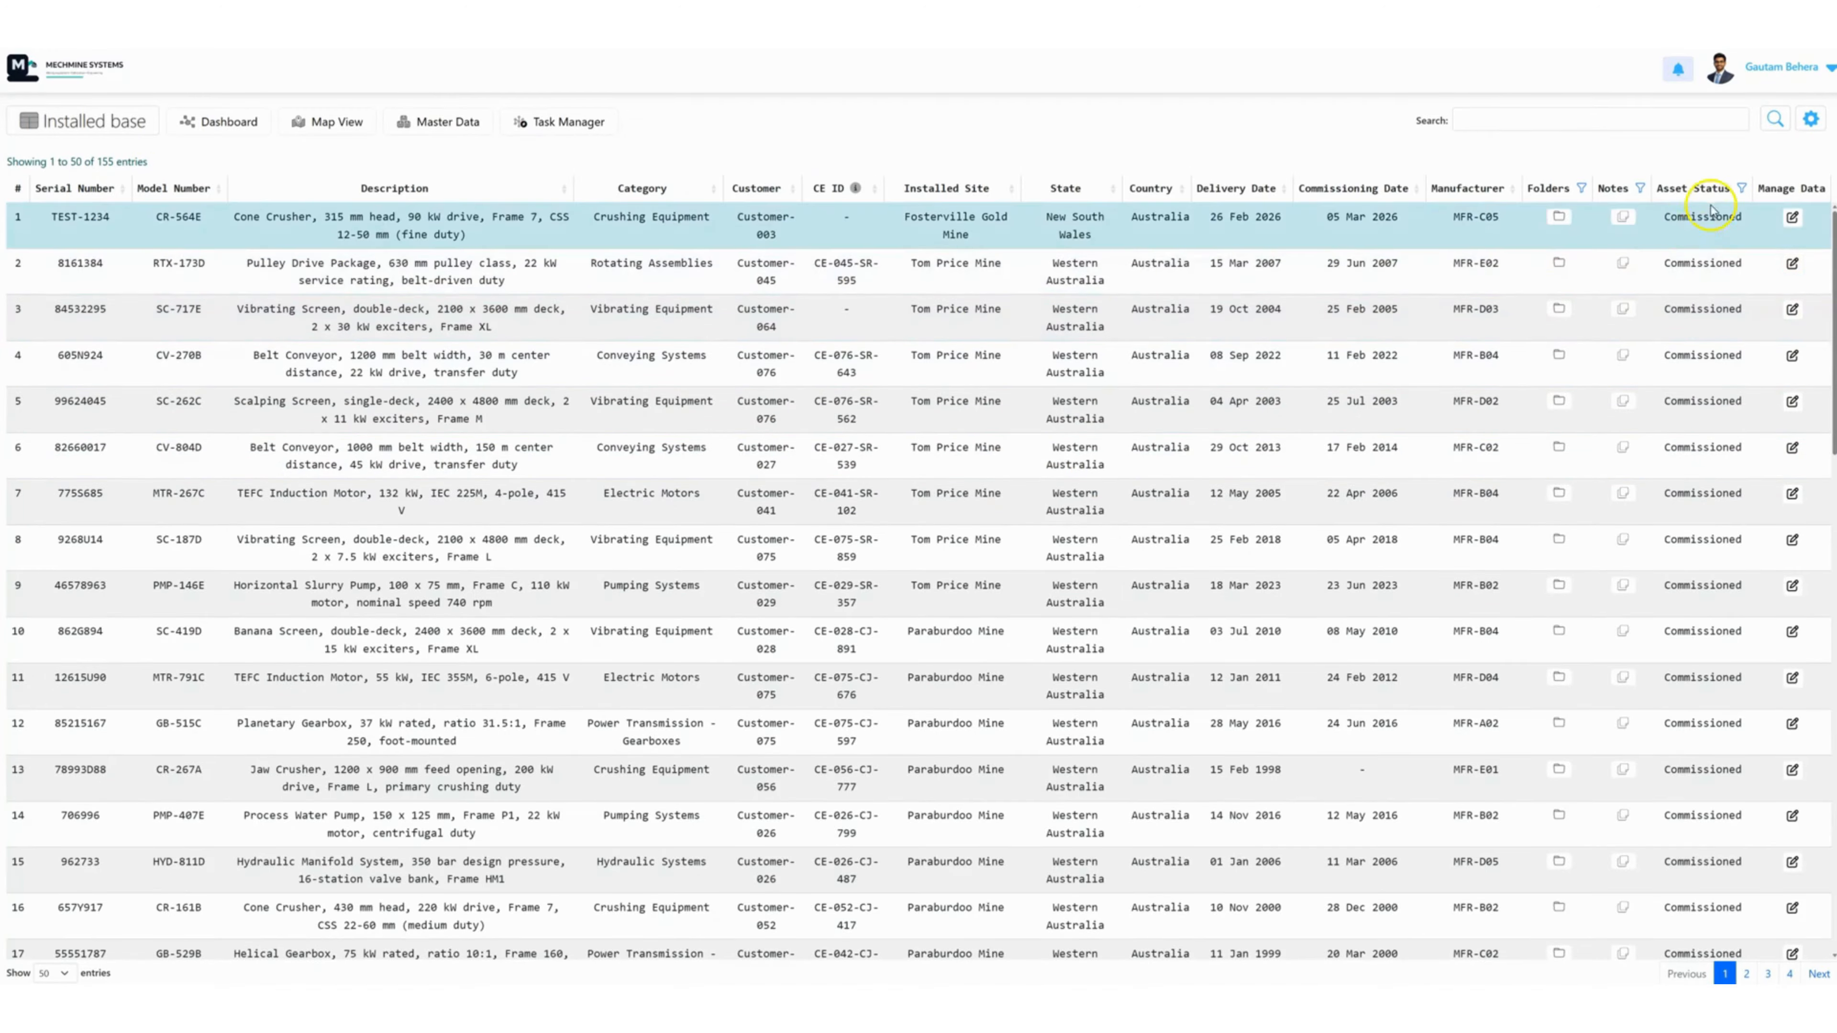
click(1742, 188)
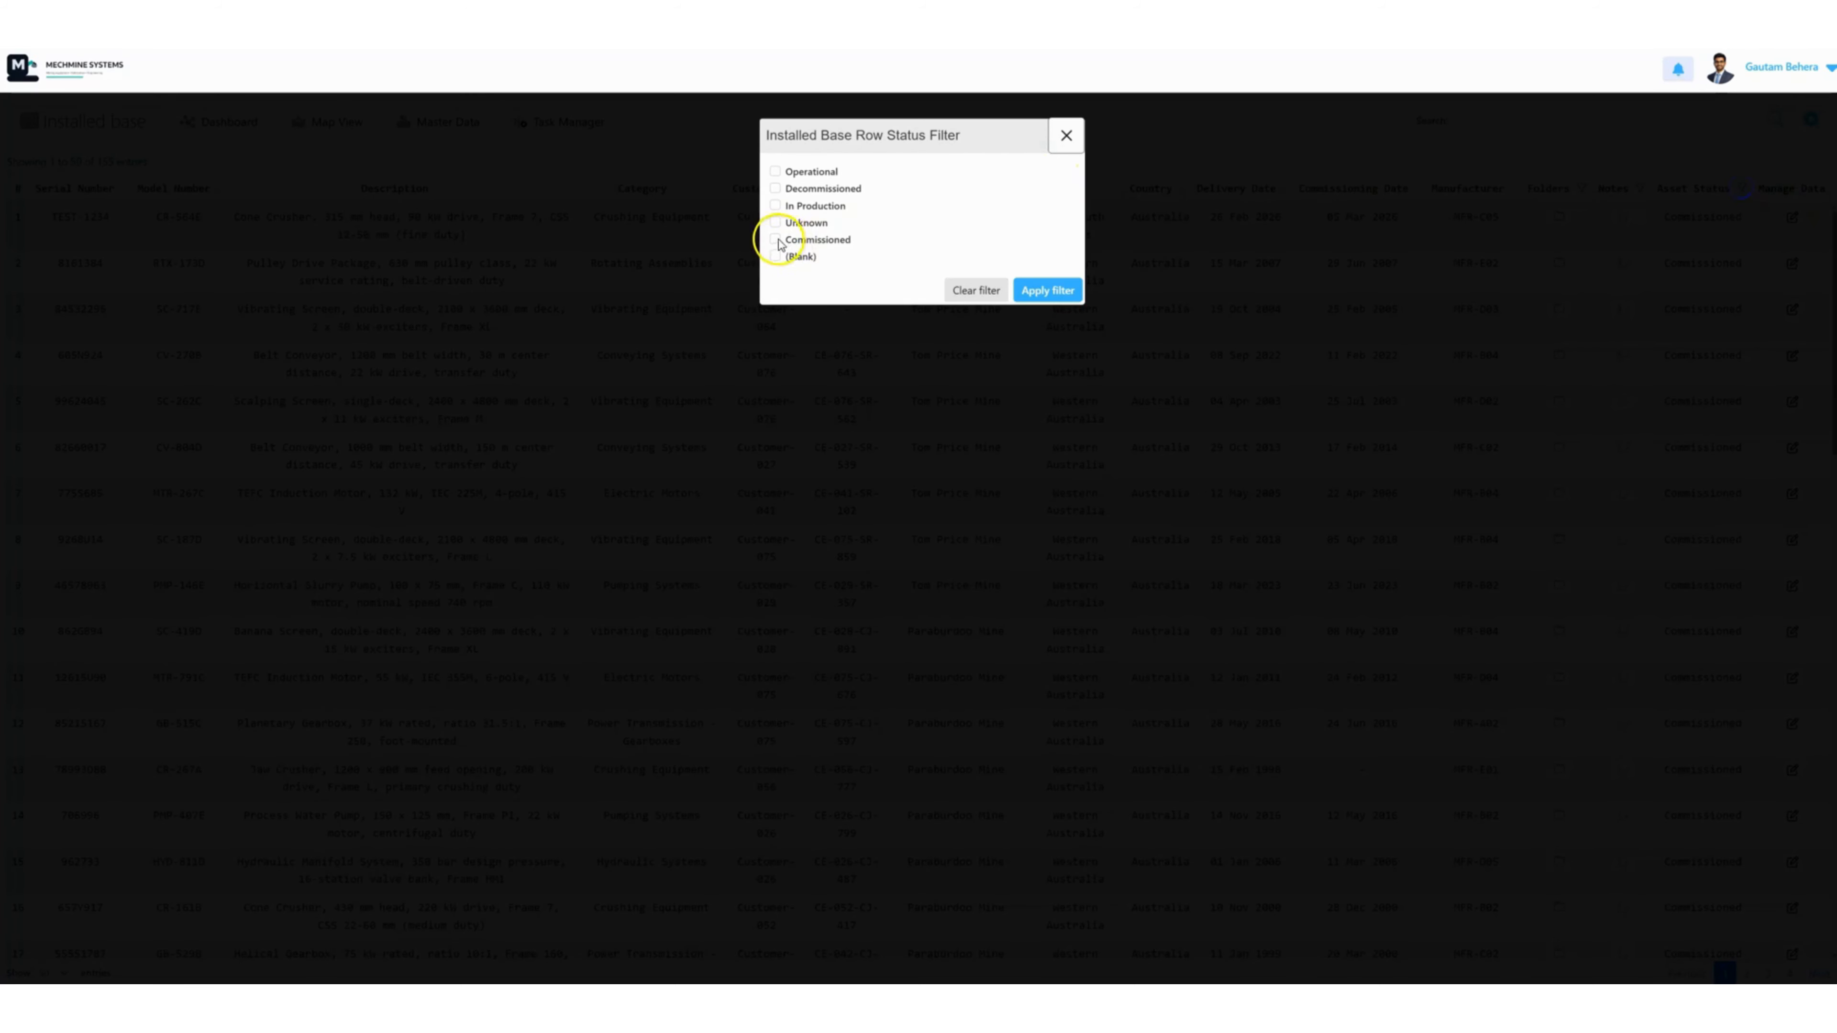
click(775, 189)
click(776, 171)
click(1046, 289)
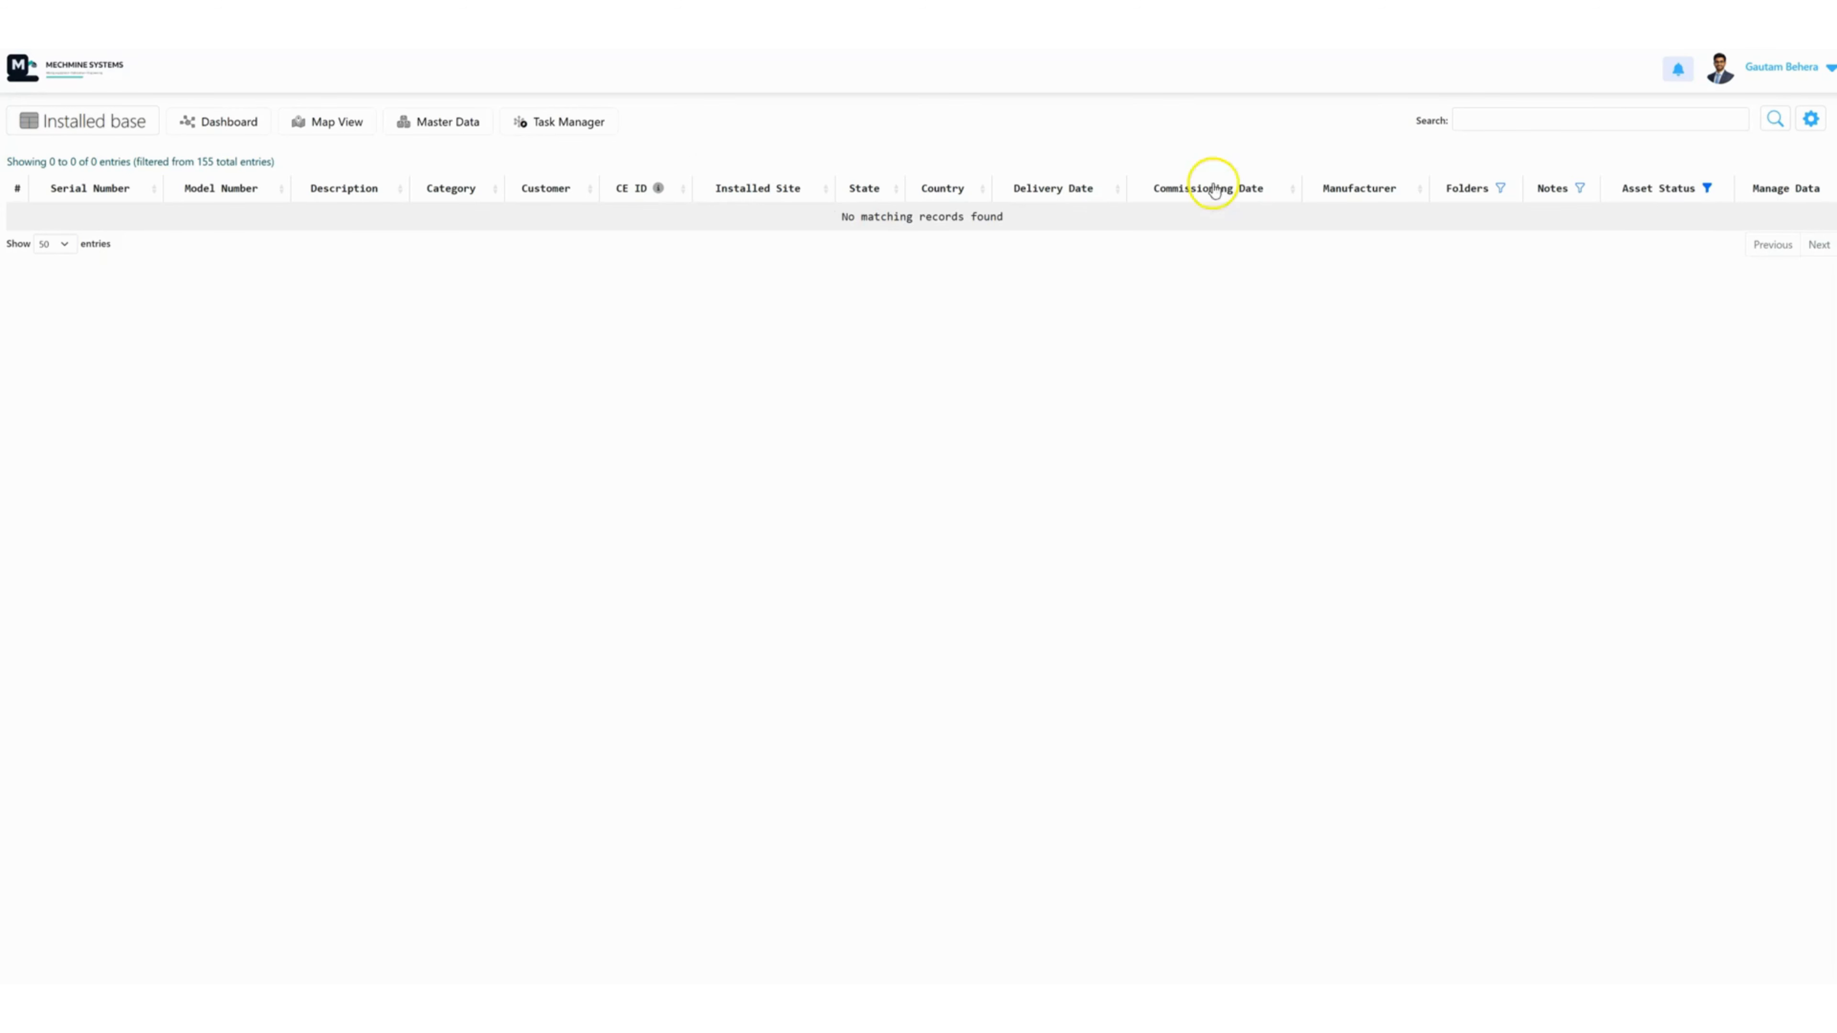
click(1708, 190)
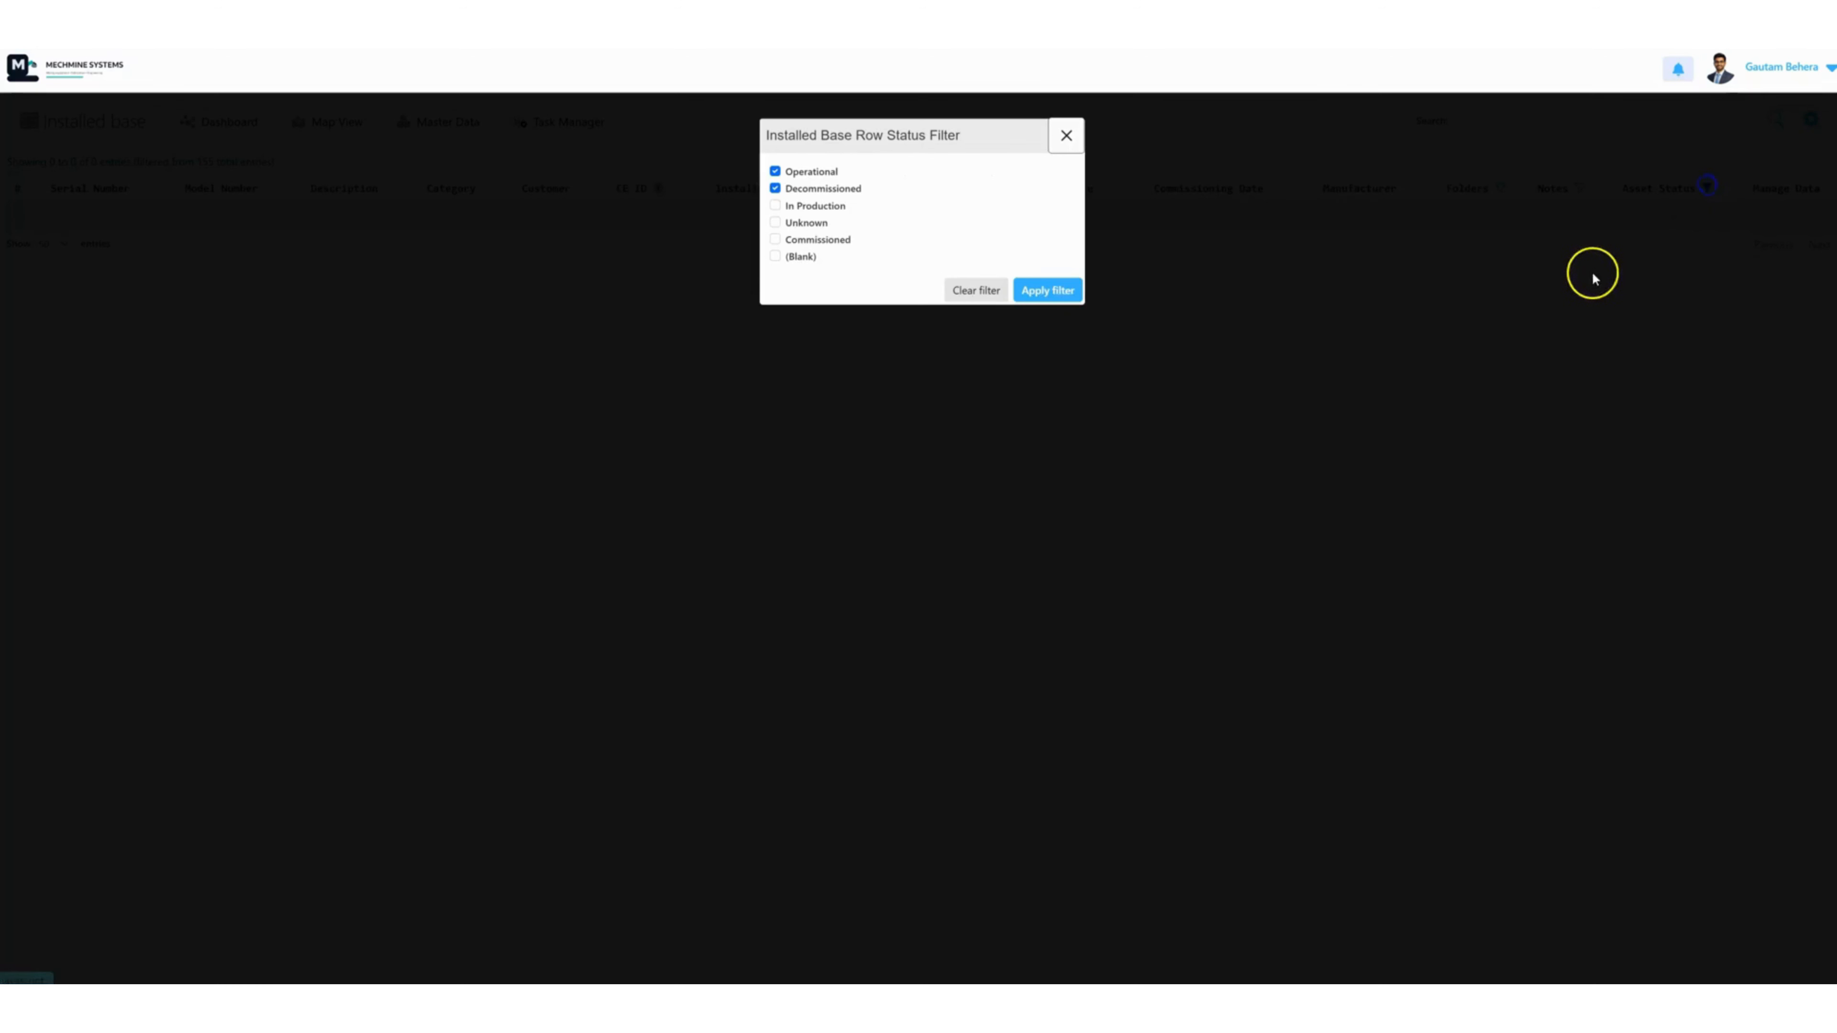
click(976, 291)
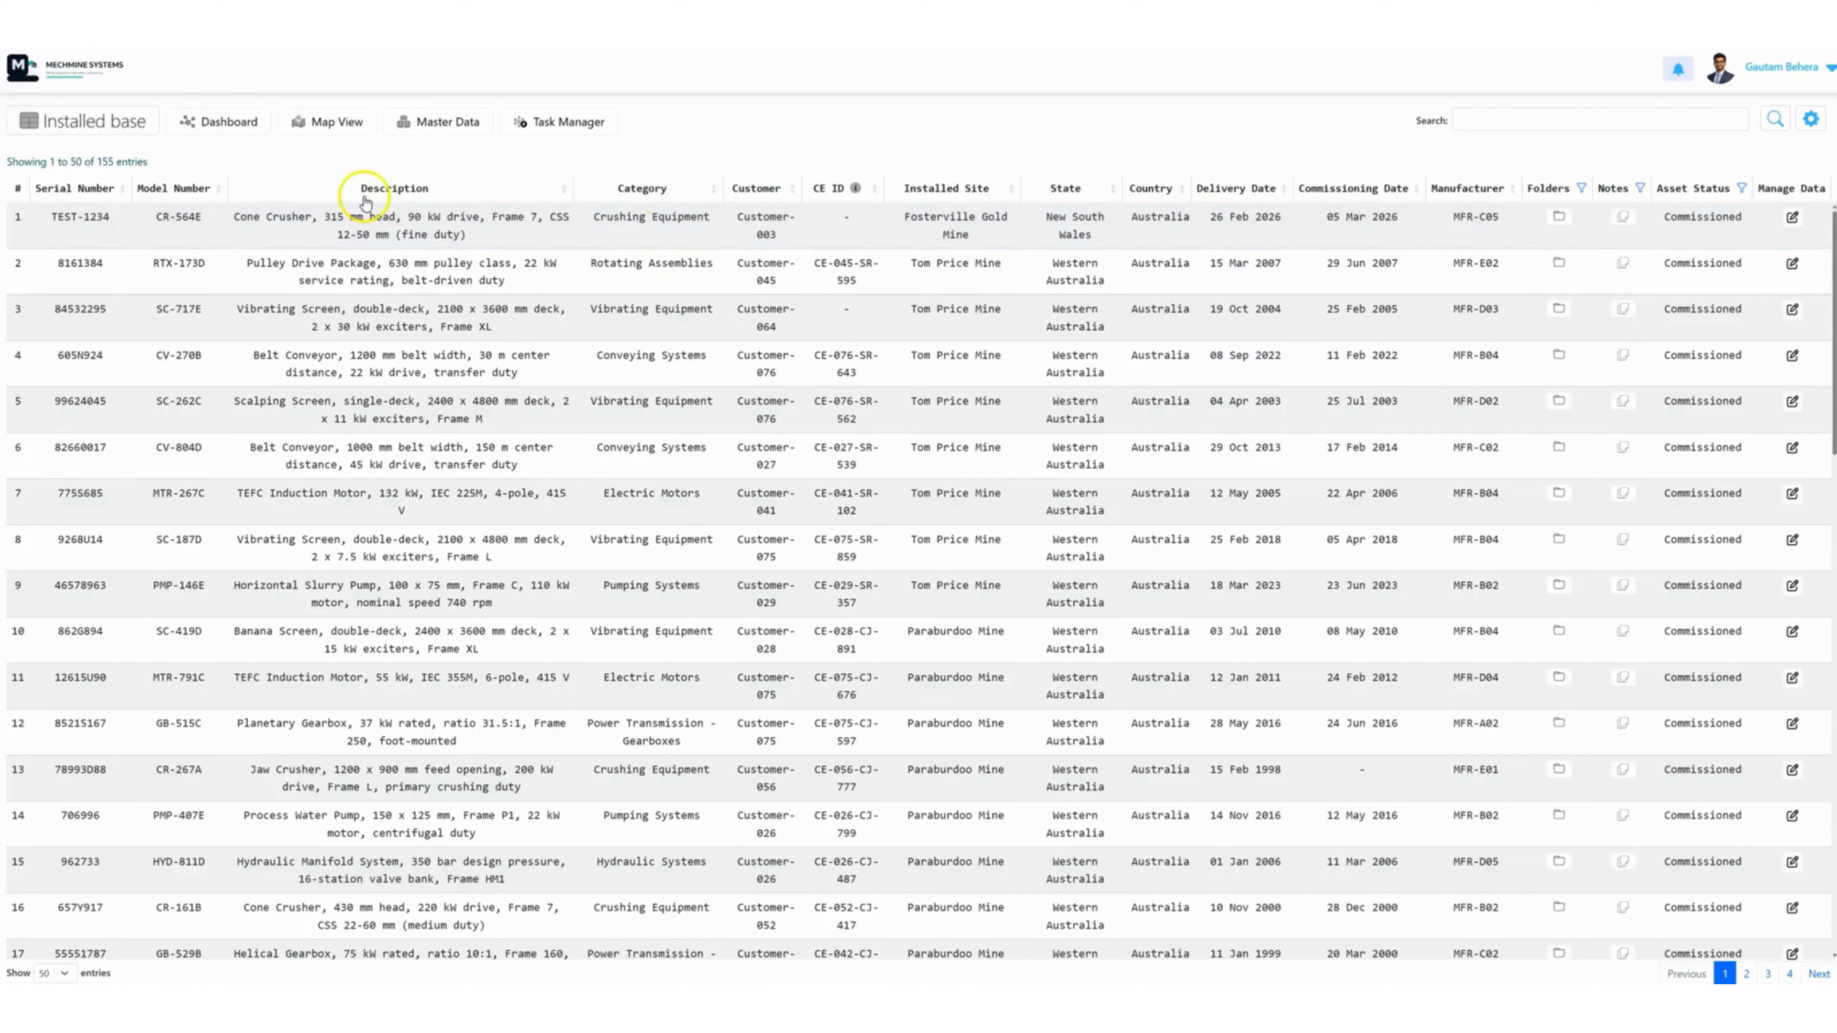
- Change the asset status of row TEST-1234 to Operational, save it, and confirm giving up access to the row
drag(88, 216, 49, 216)
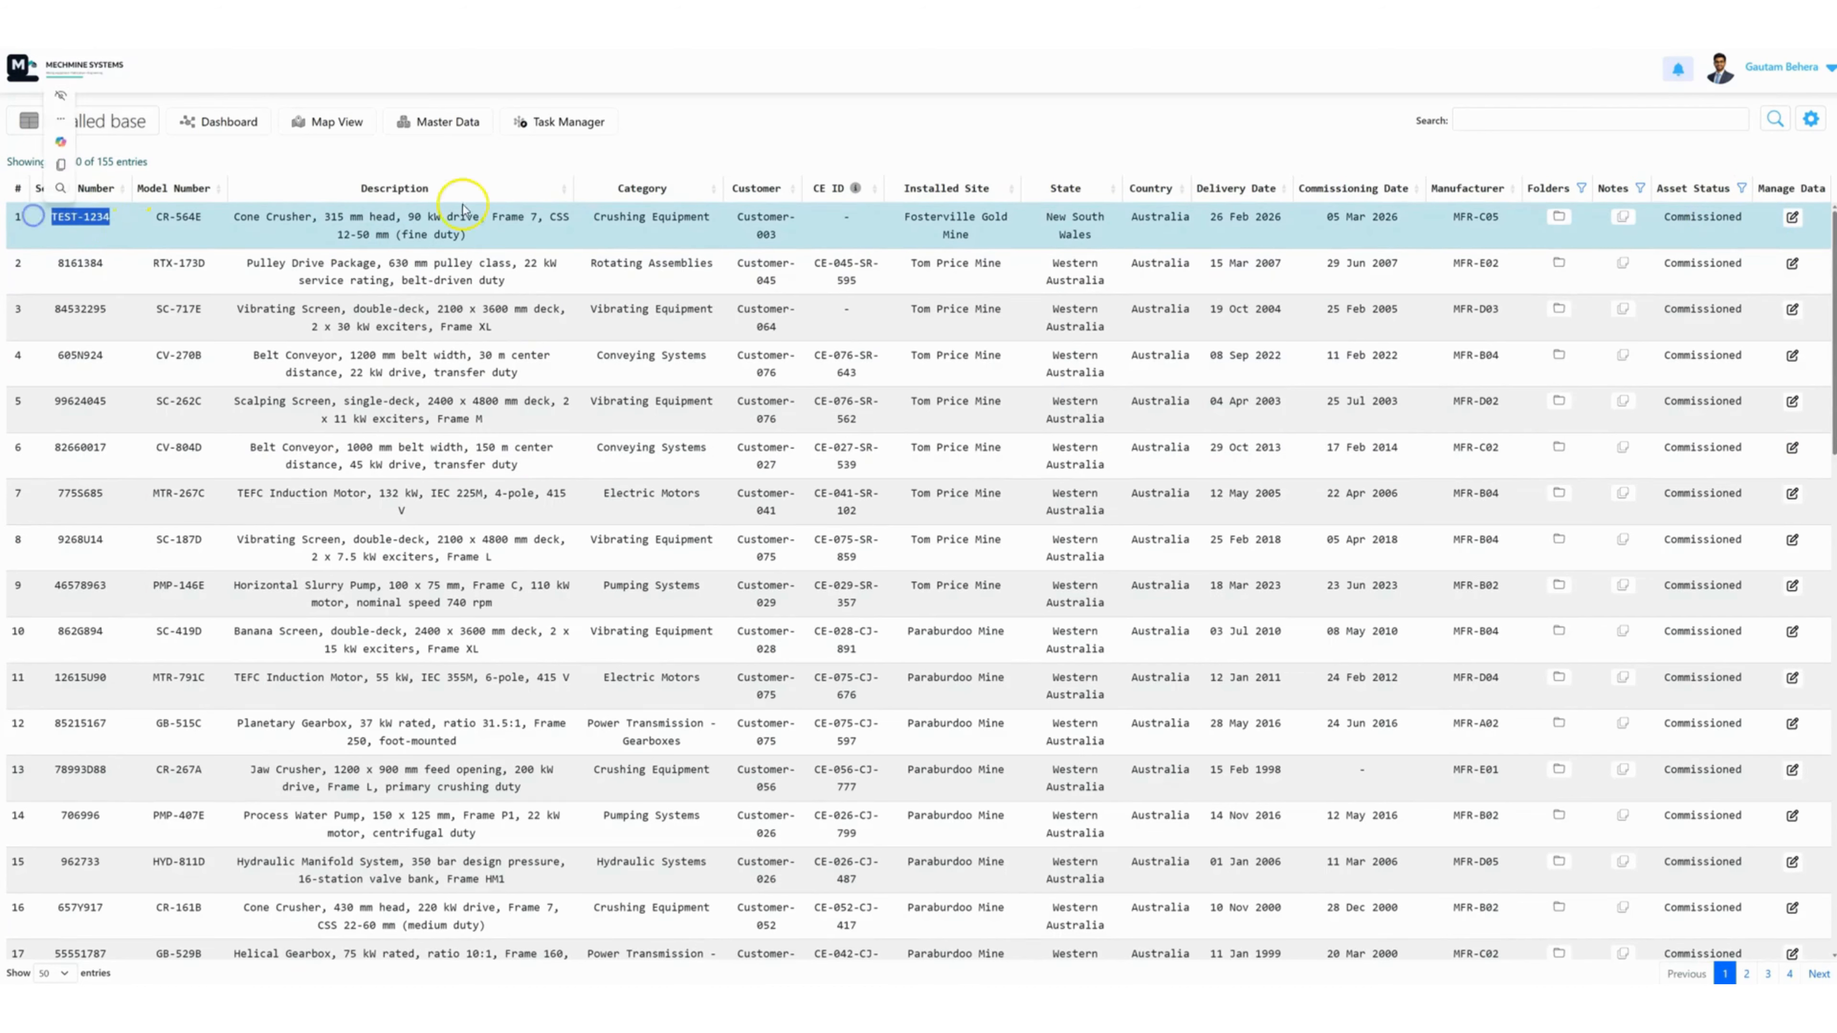
click(1792, 218)
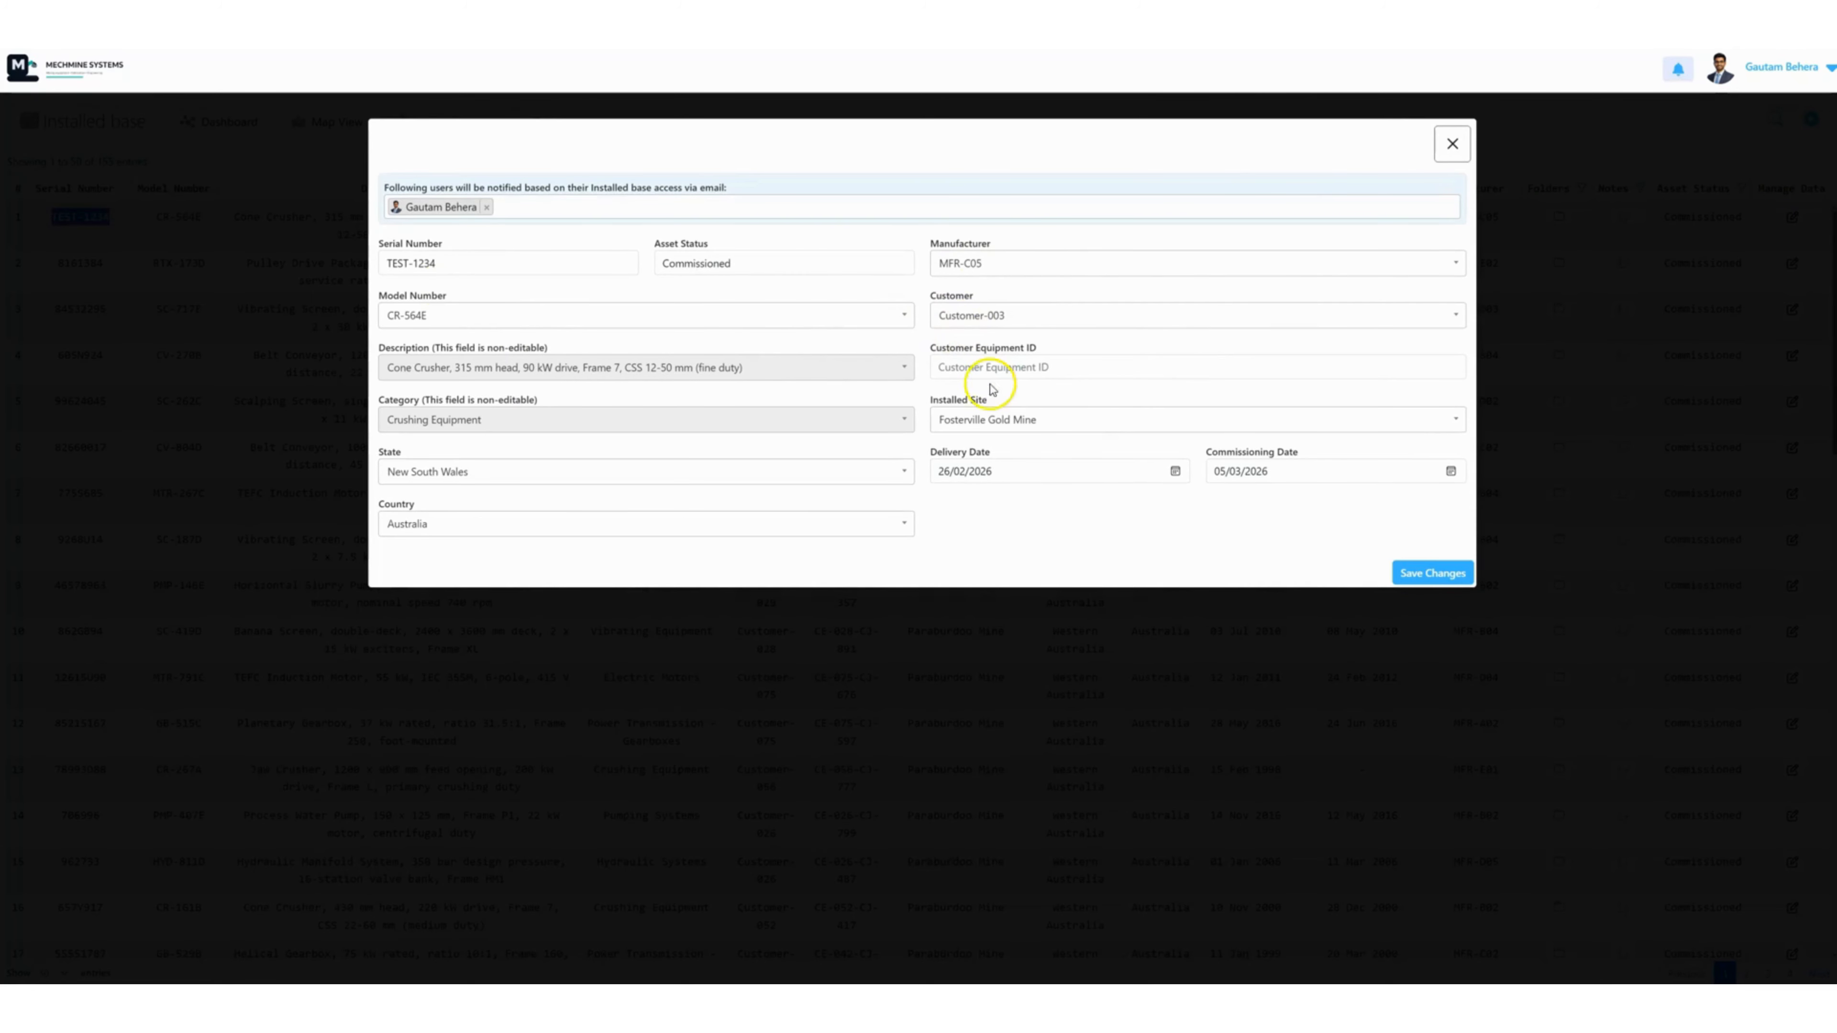
click(776, 265)
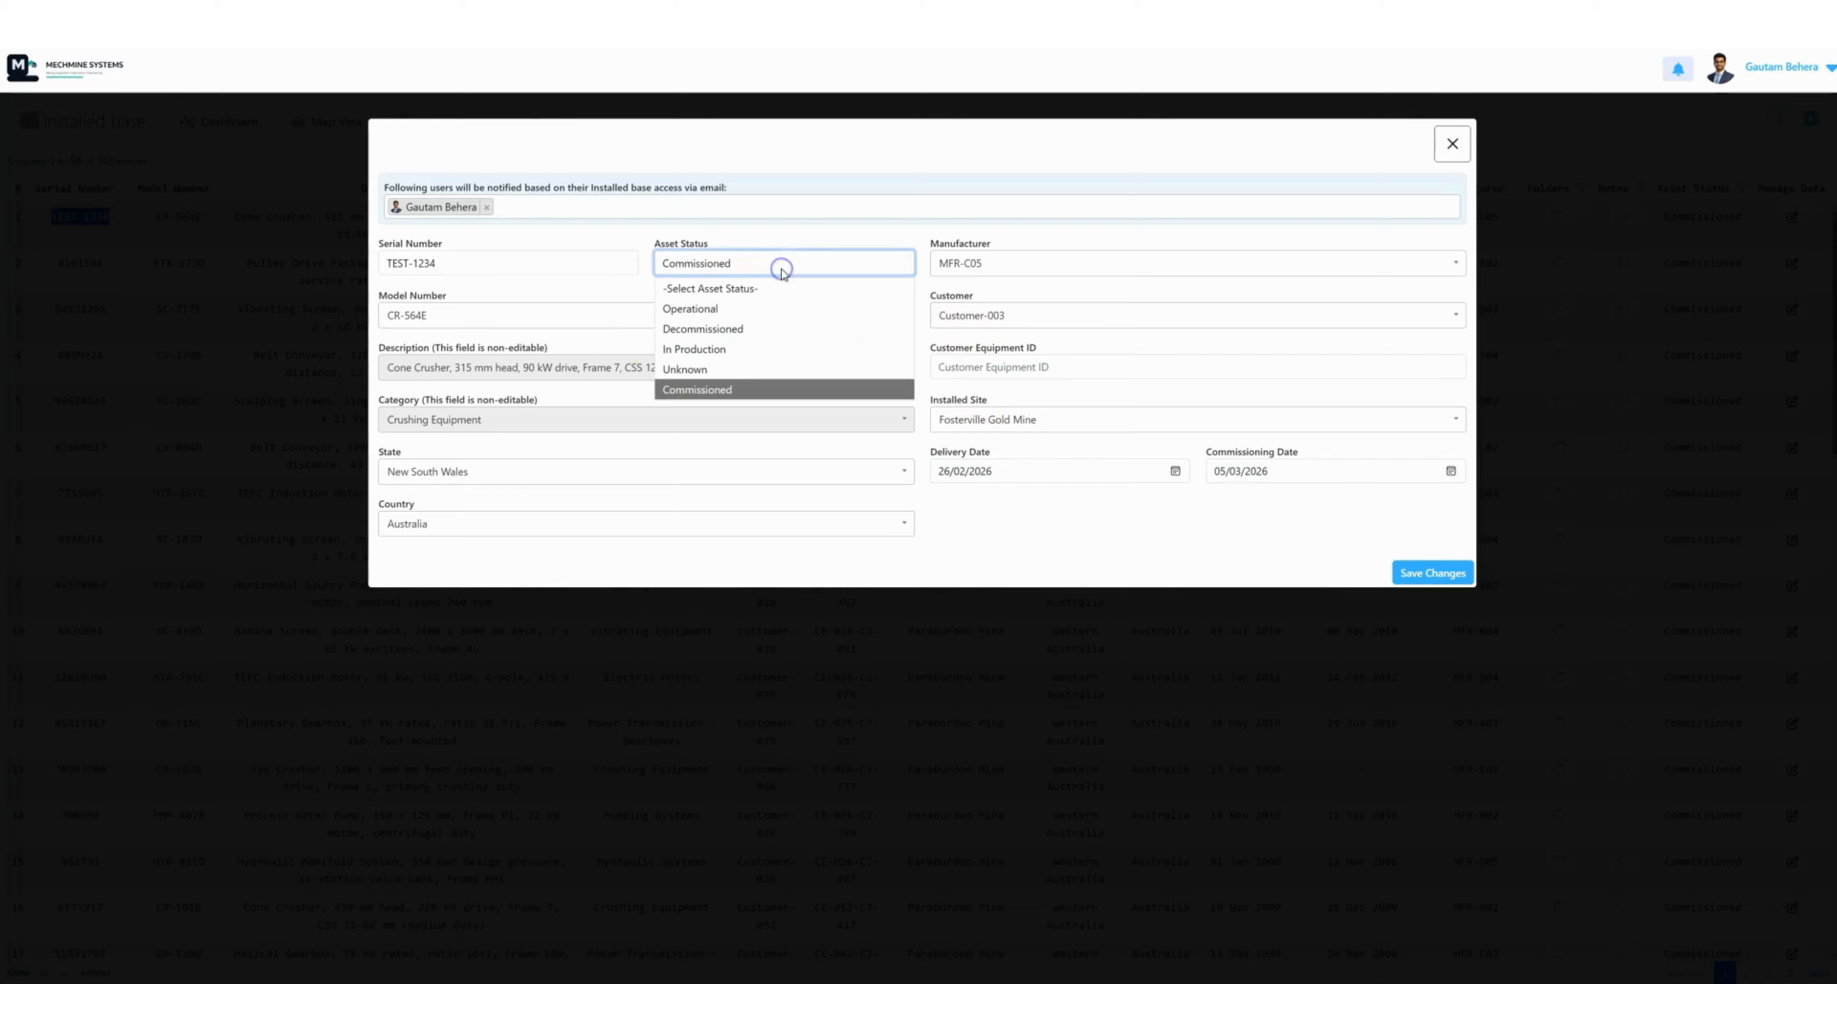
click(696, 312)
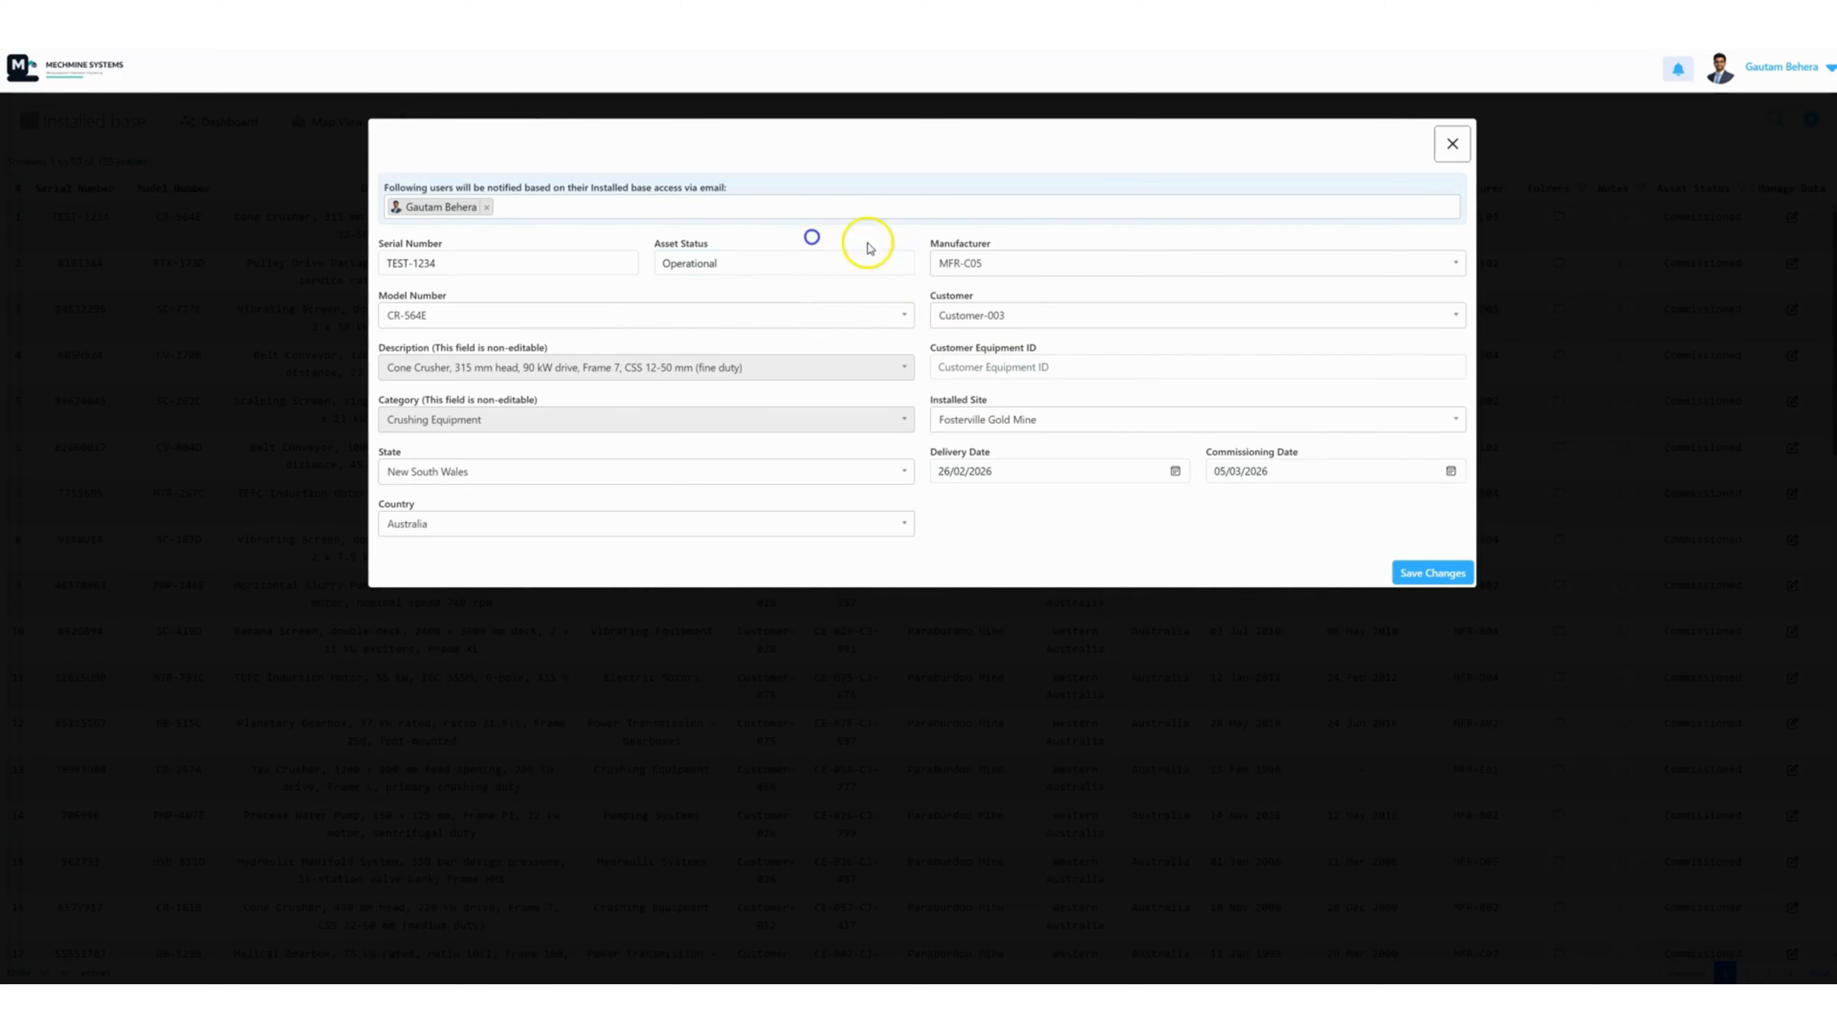
click(1429, 577)
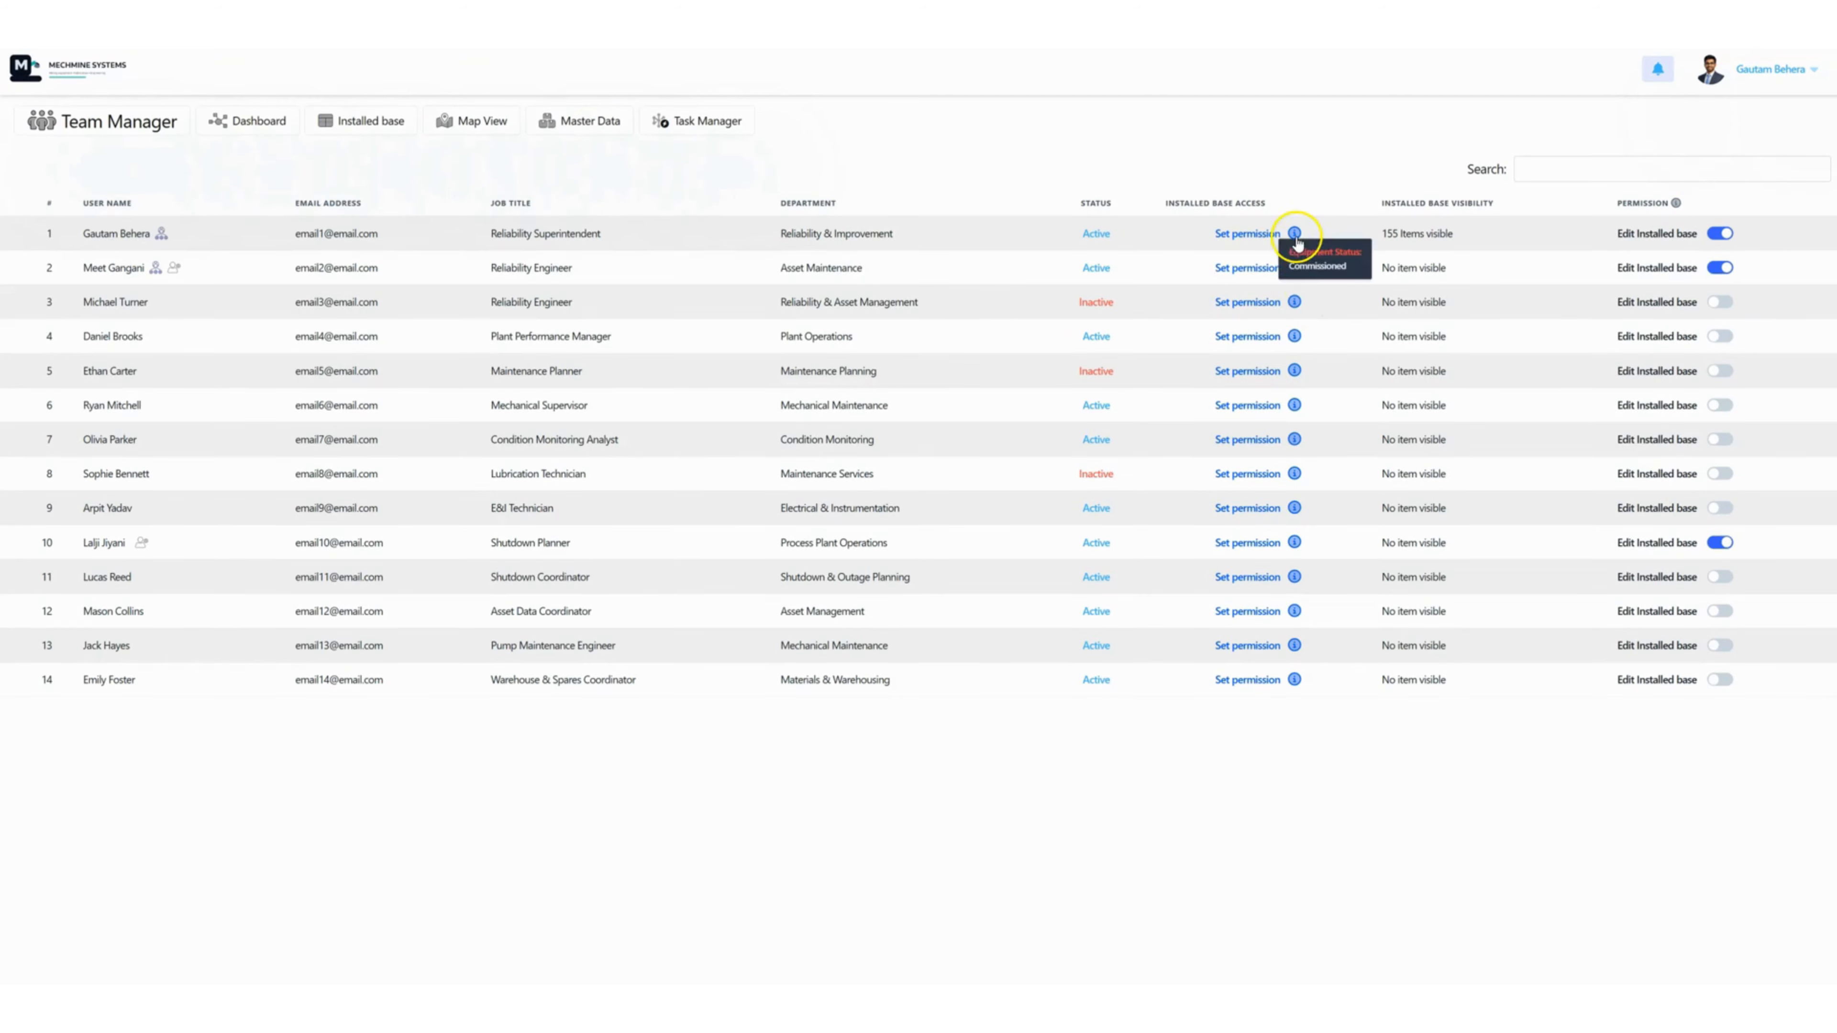
mouse_move(1293, 236)
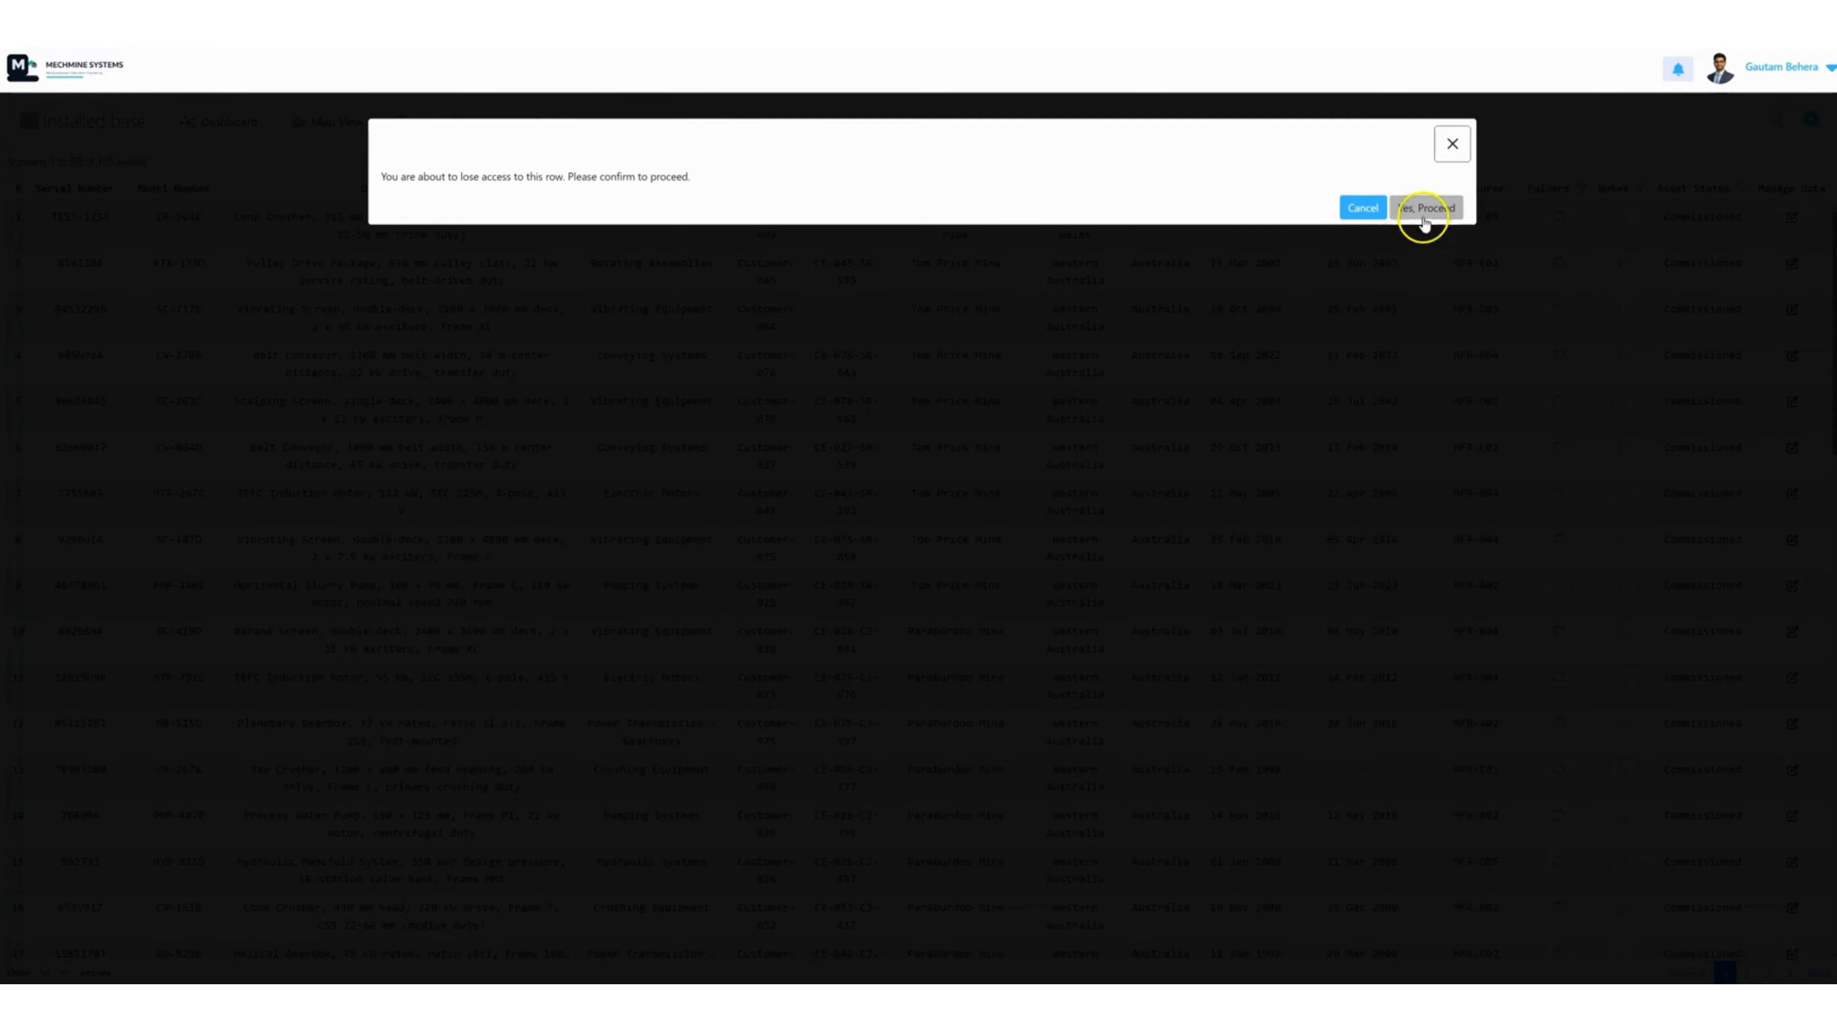
click(1423, 210)
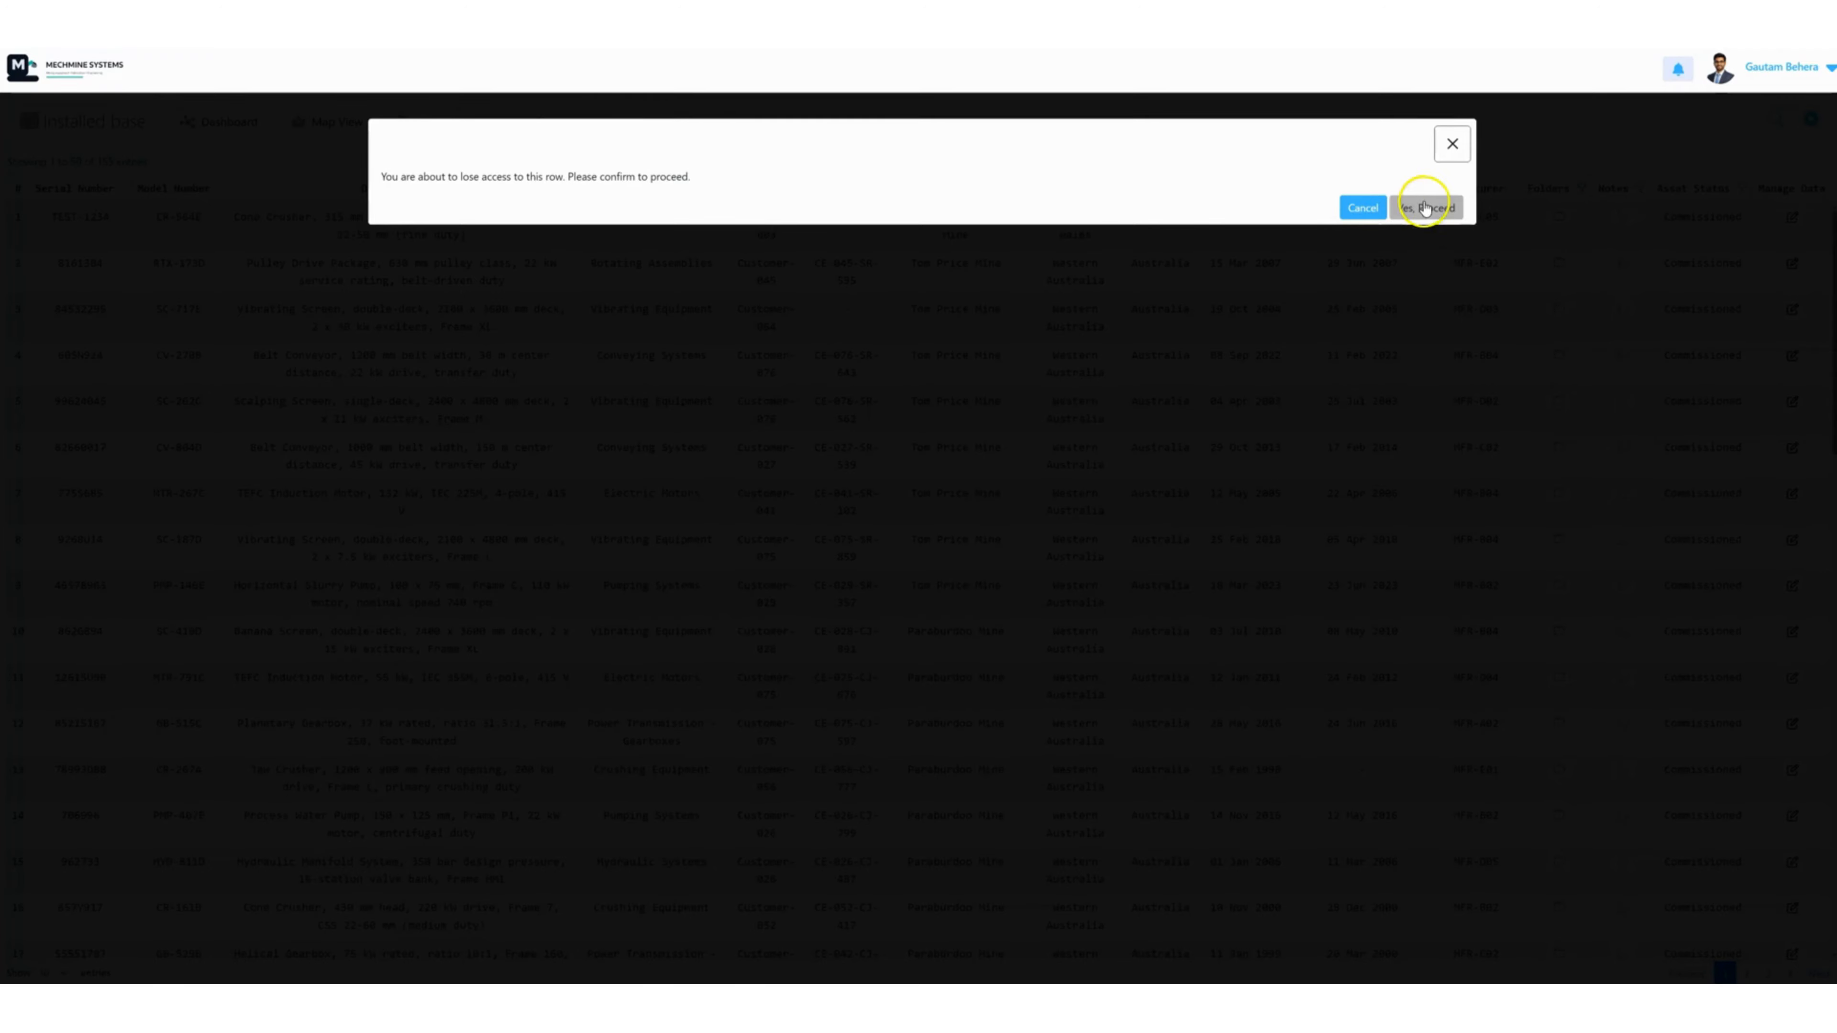